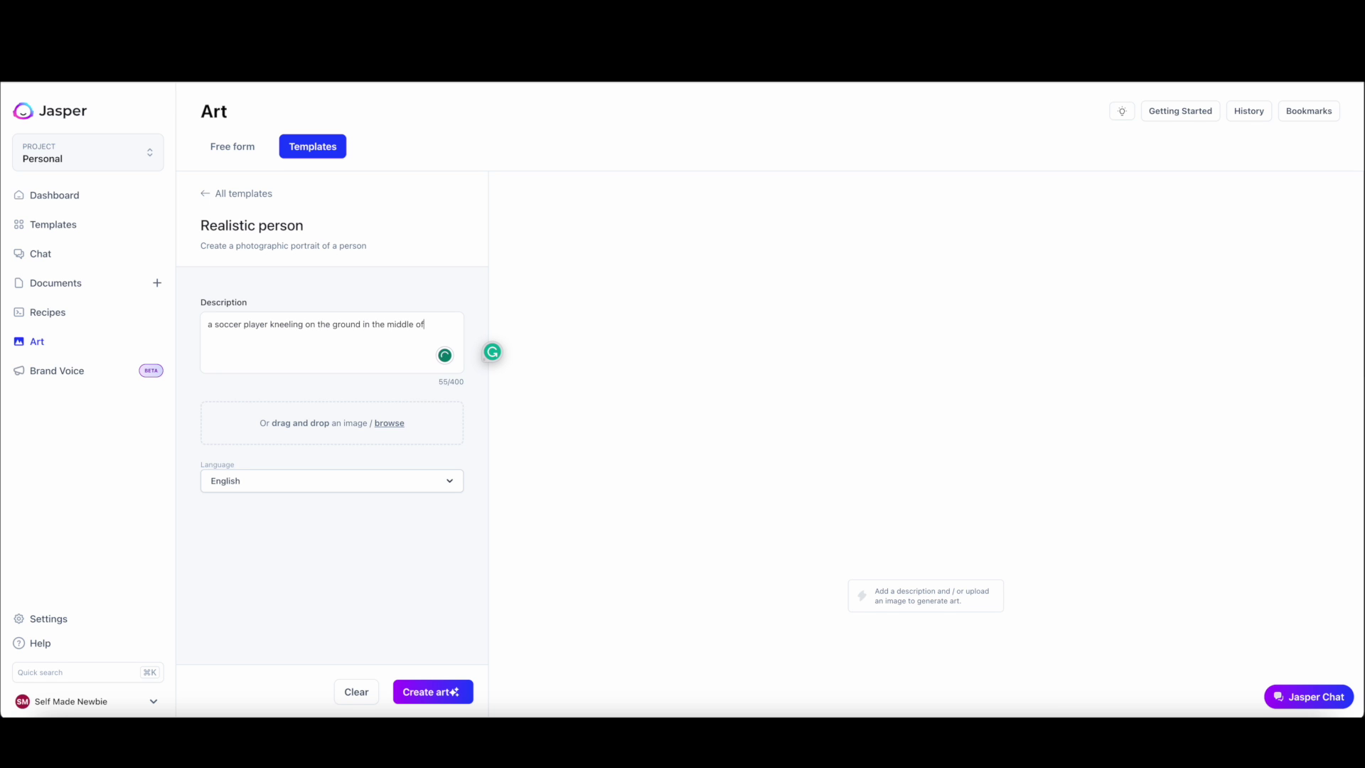
text( a large stadium)
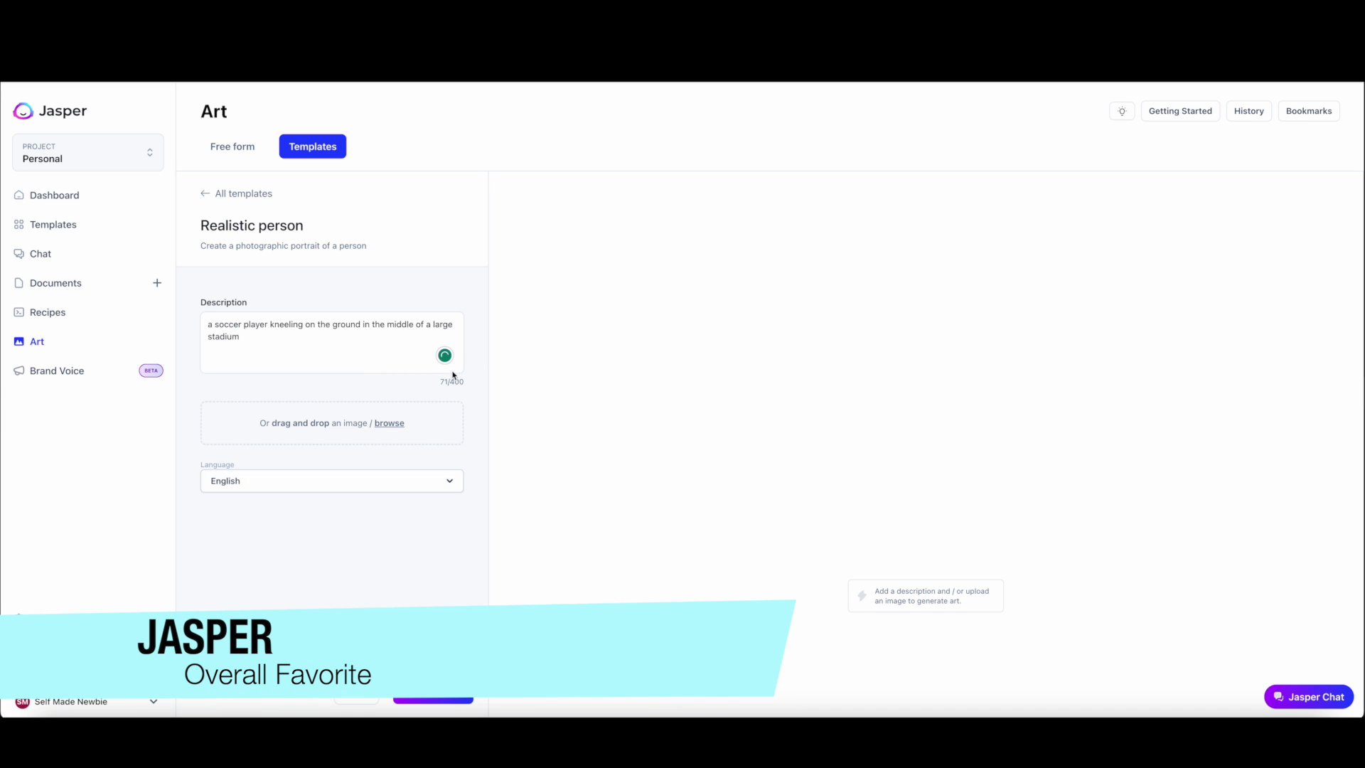
Create art from the description of a soccer player kneeling in a large stadium.
click(433, 692)
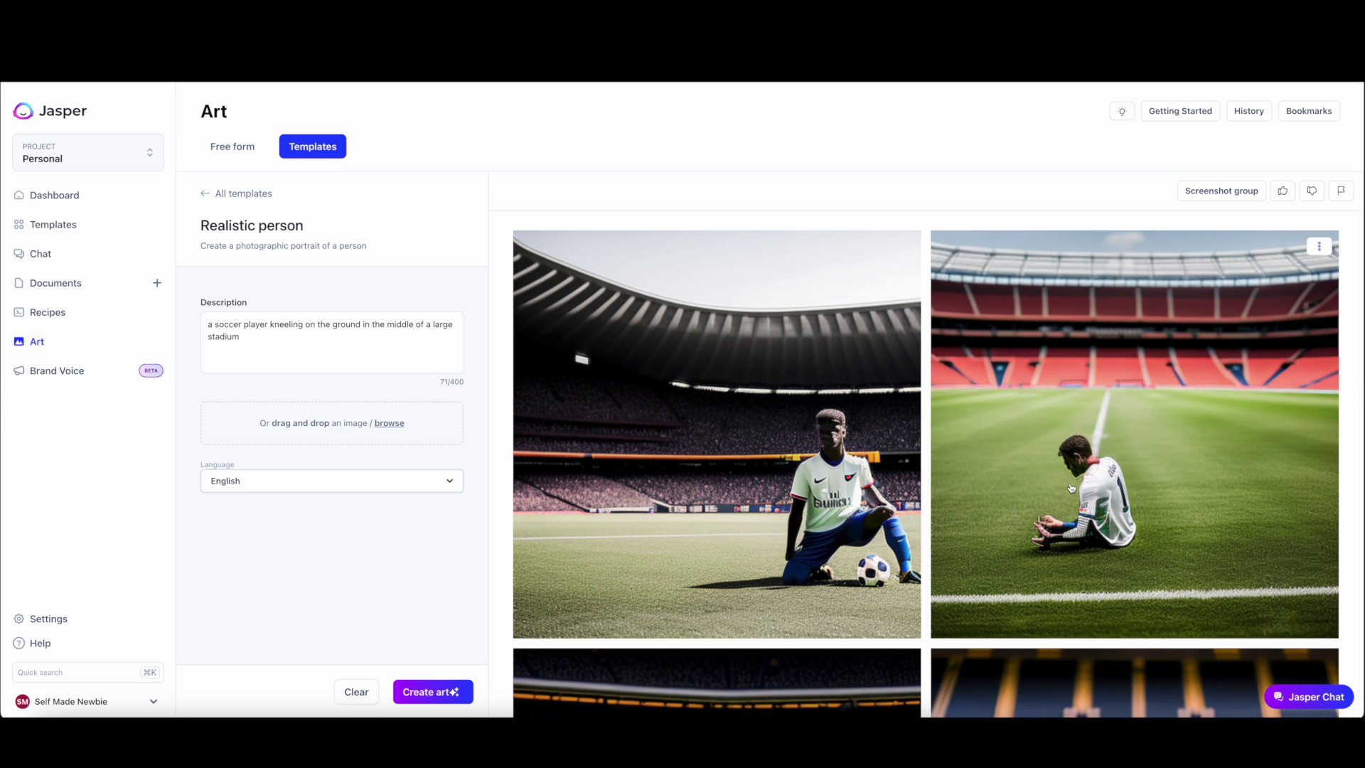
scroll(1072, 486, down, 5)
scroll(1072, 487, down, 5)
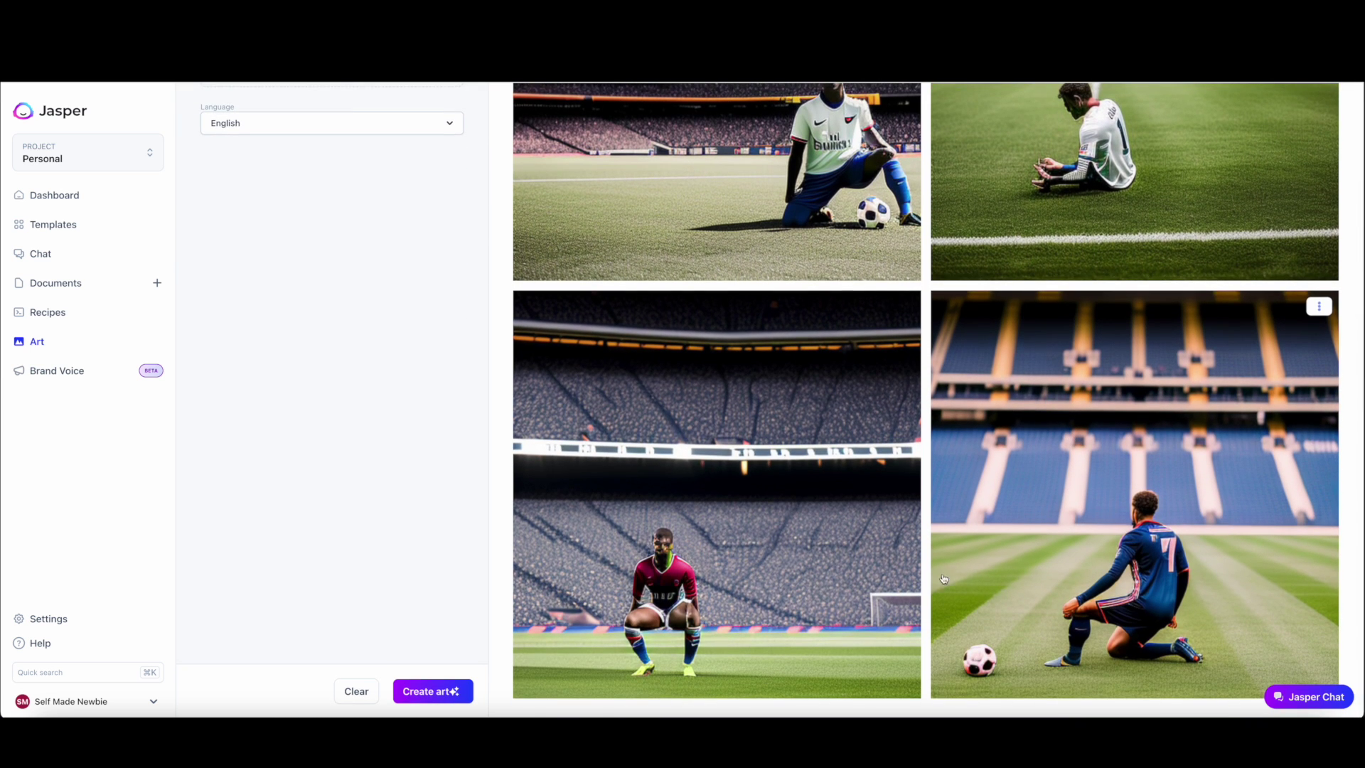
scroll(701, 598, up, 10)
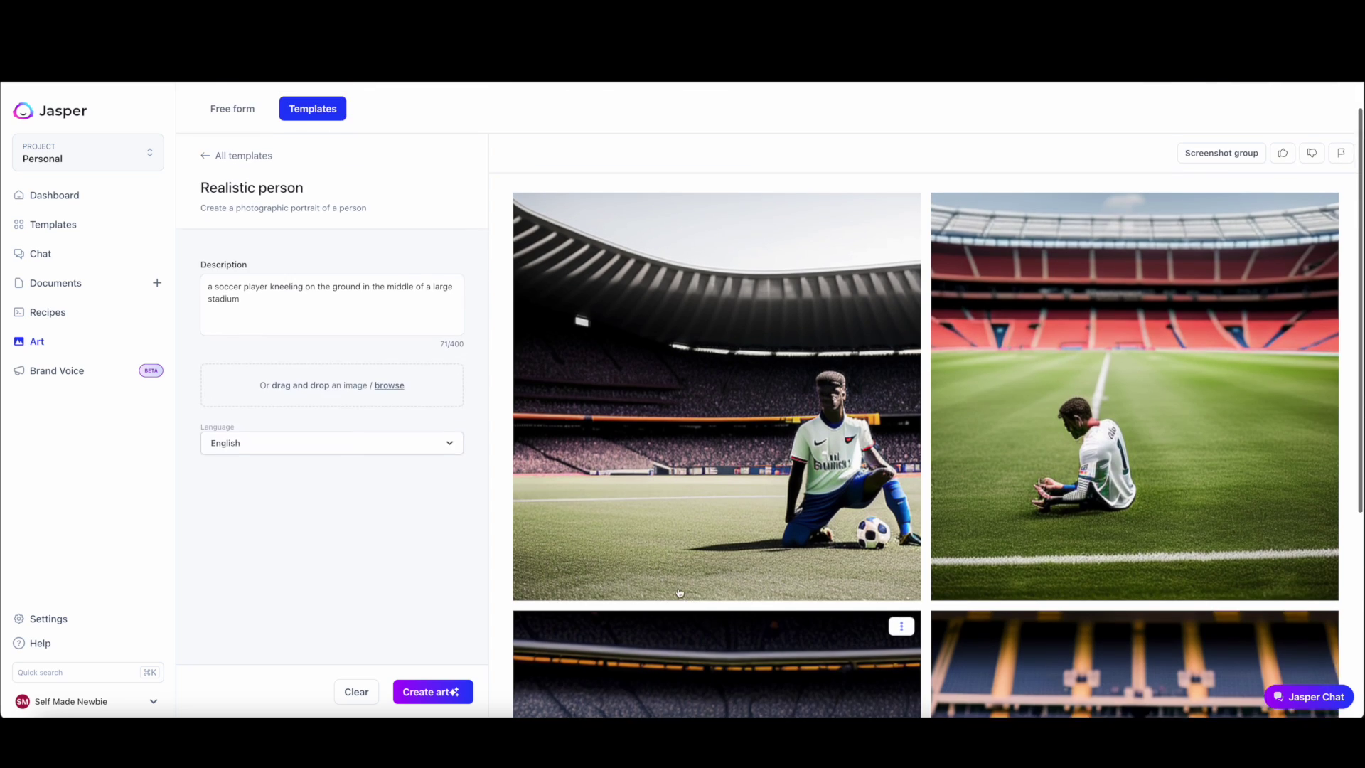
Switch to free-form art and enhance the rainy Tokyo night-market prompt.
click(216, 195)
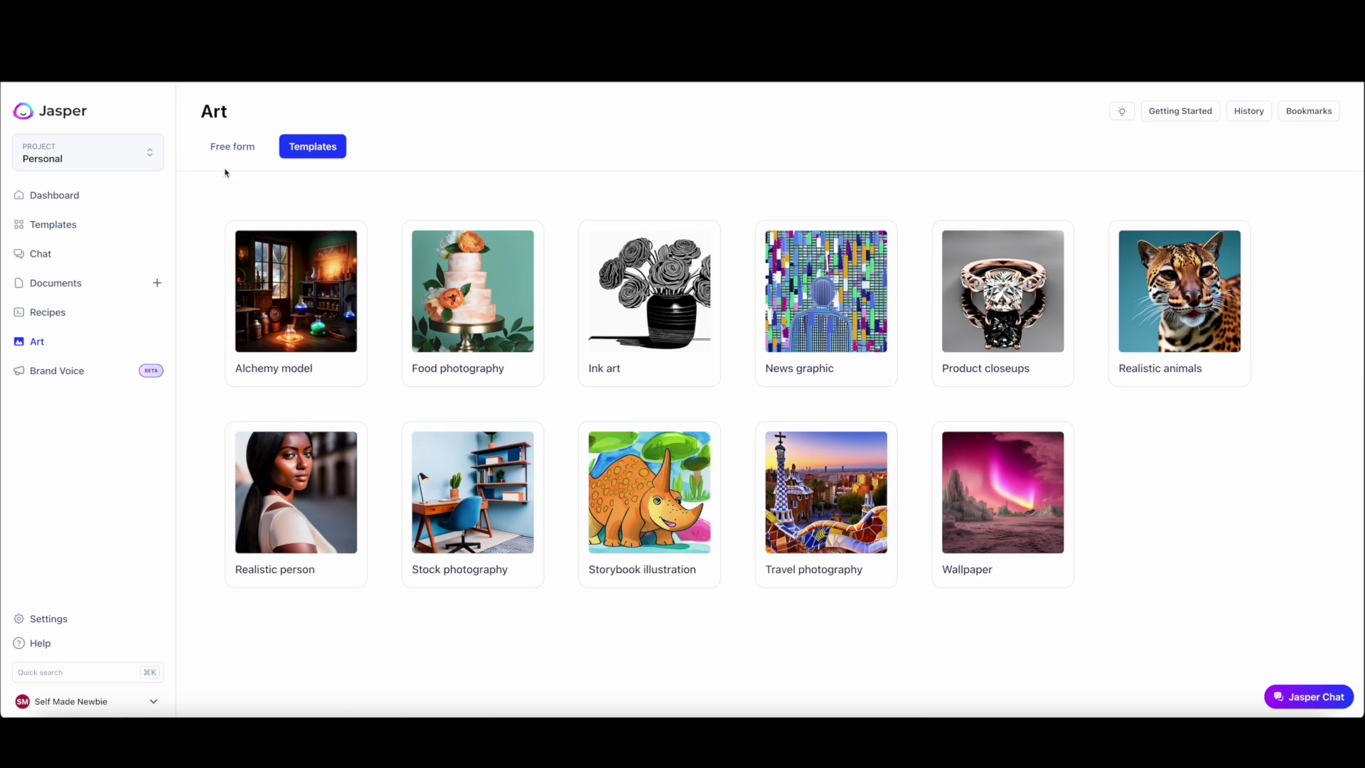
click(222, 152)
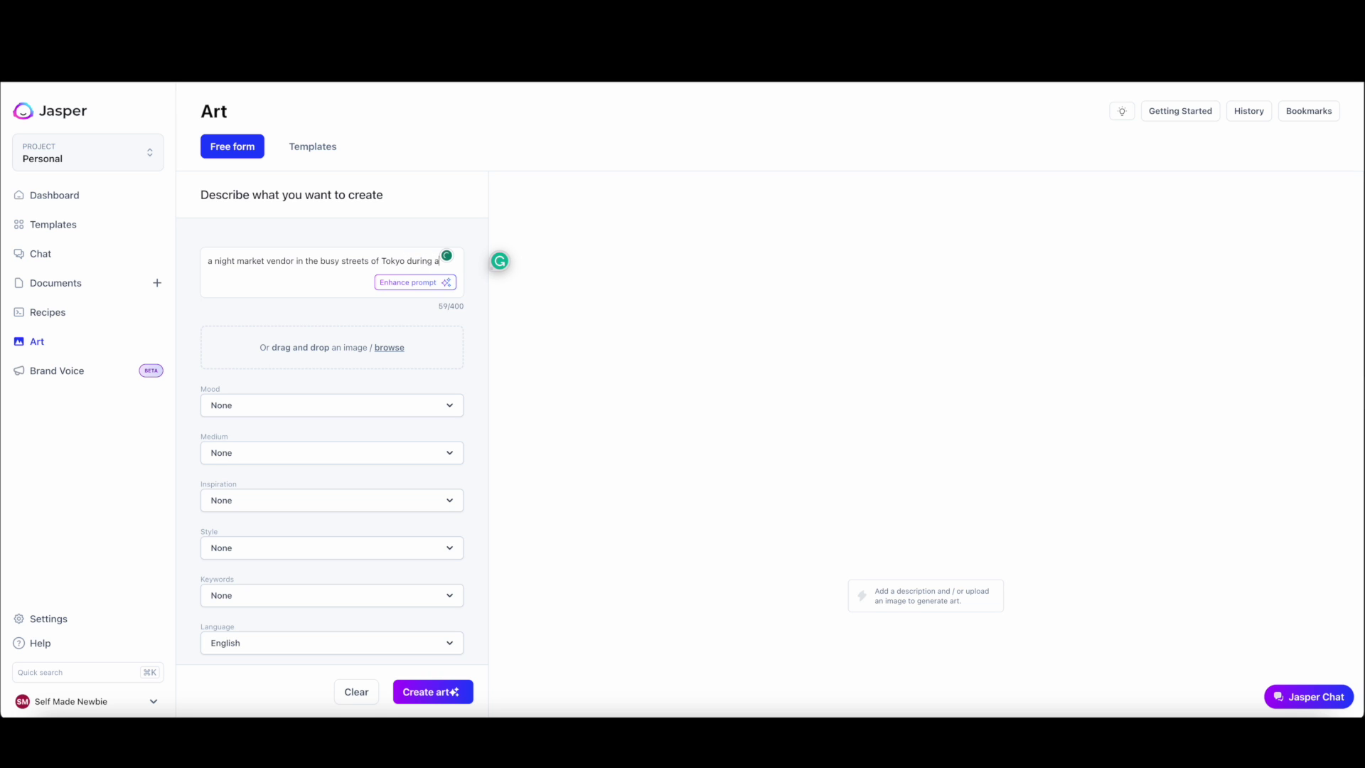
text( rainy night.)
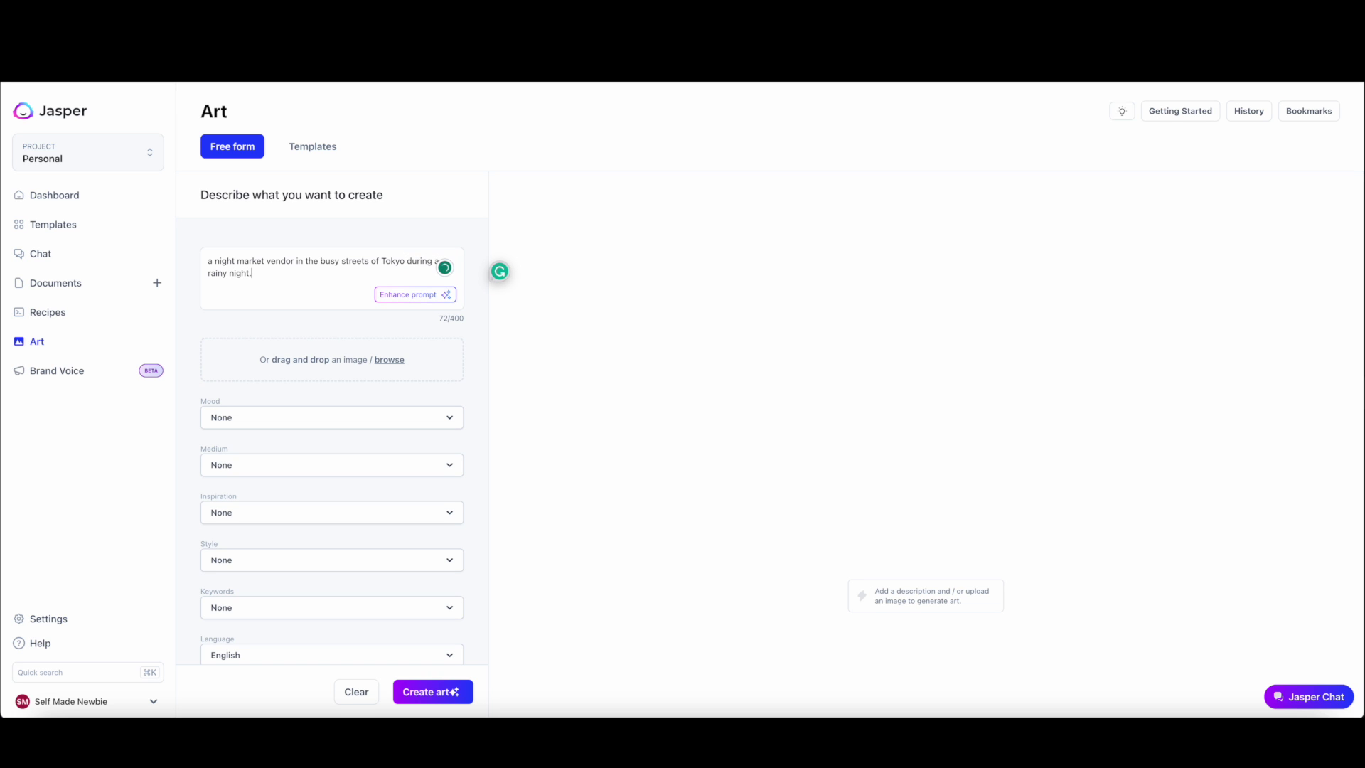
click(414, 294)
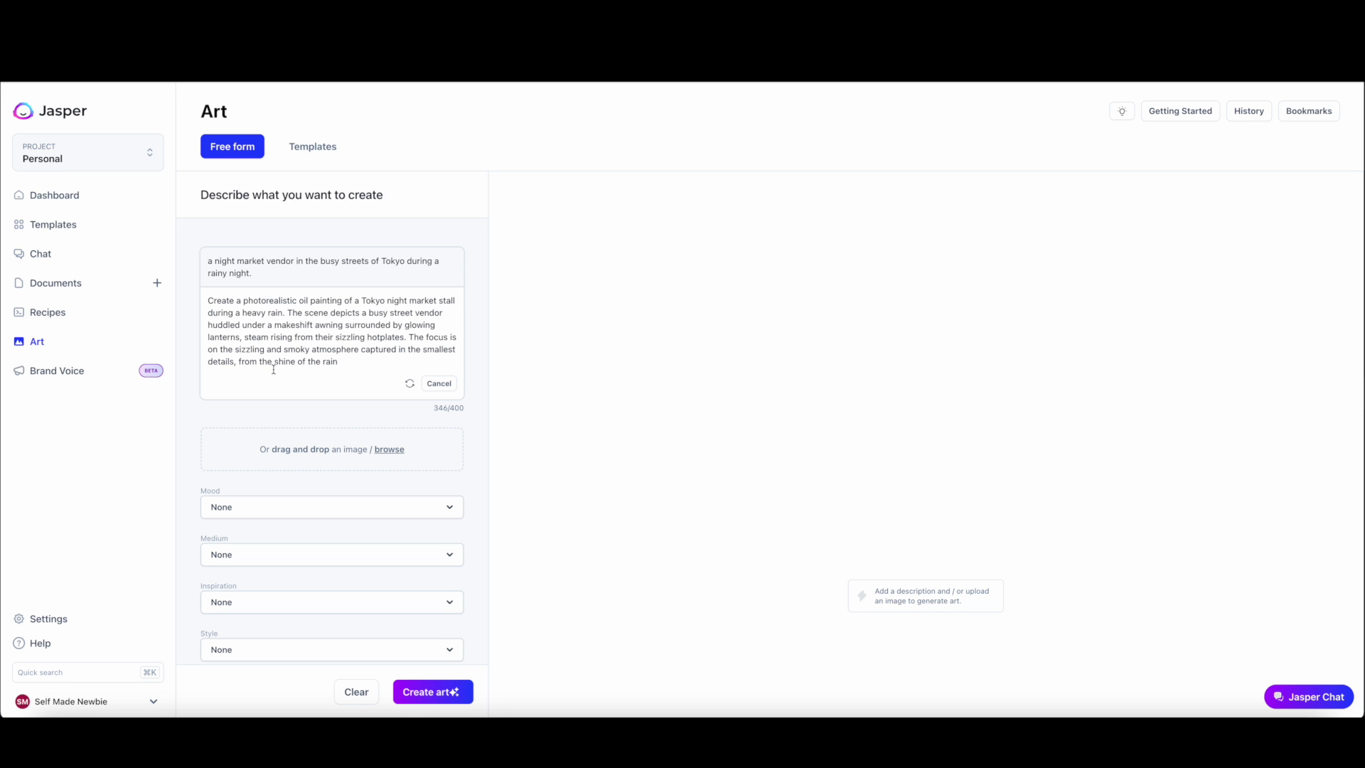
scroll(312, 371, down, 3)
Set mood to Calm, style to Surrealism, and add the Highly detailed keyword.
click(348, 318)
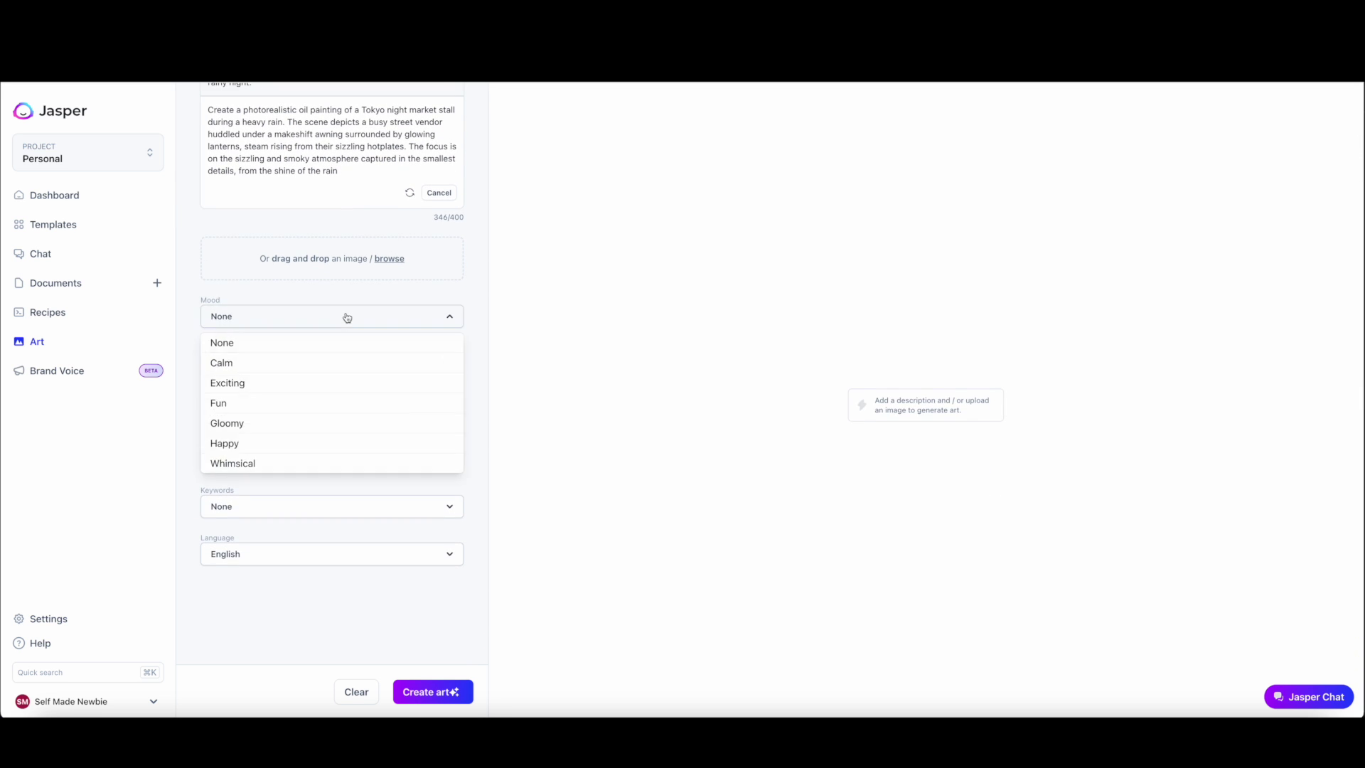
click(309, 363)
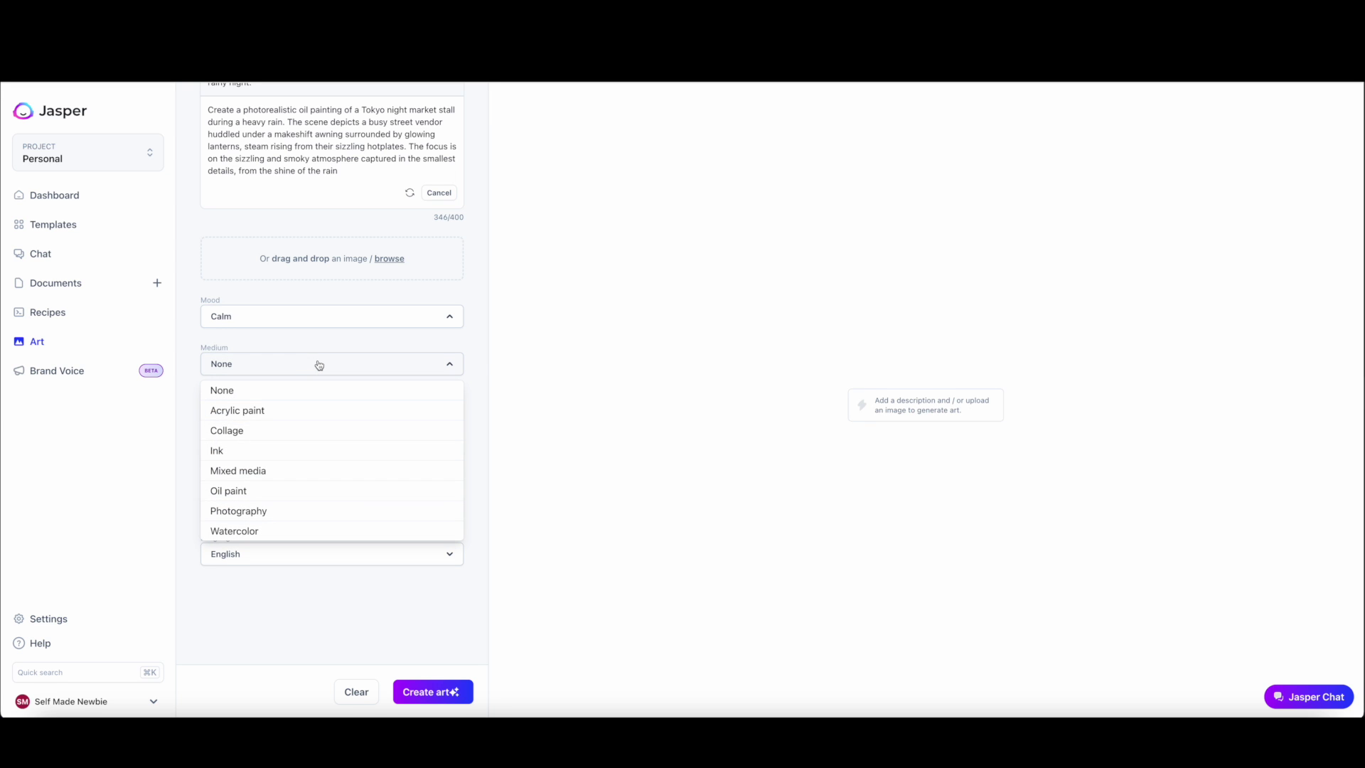
click(321, 366)
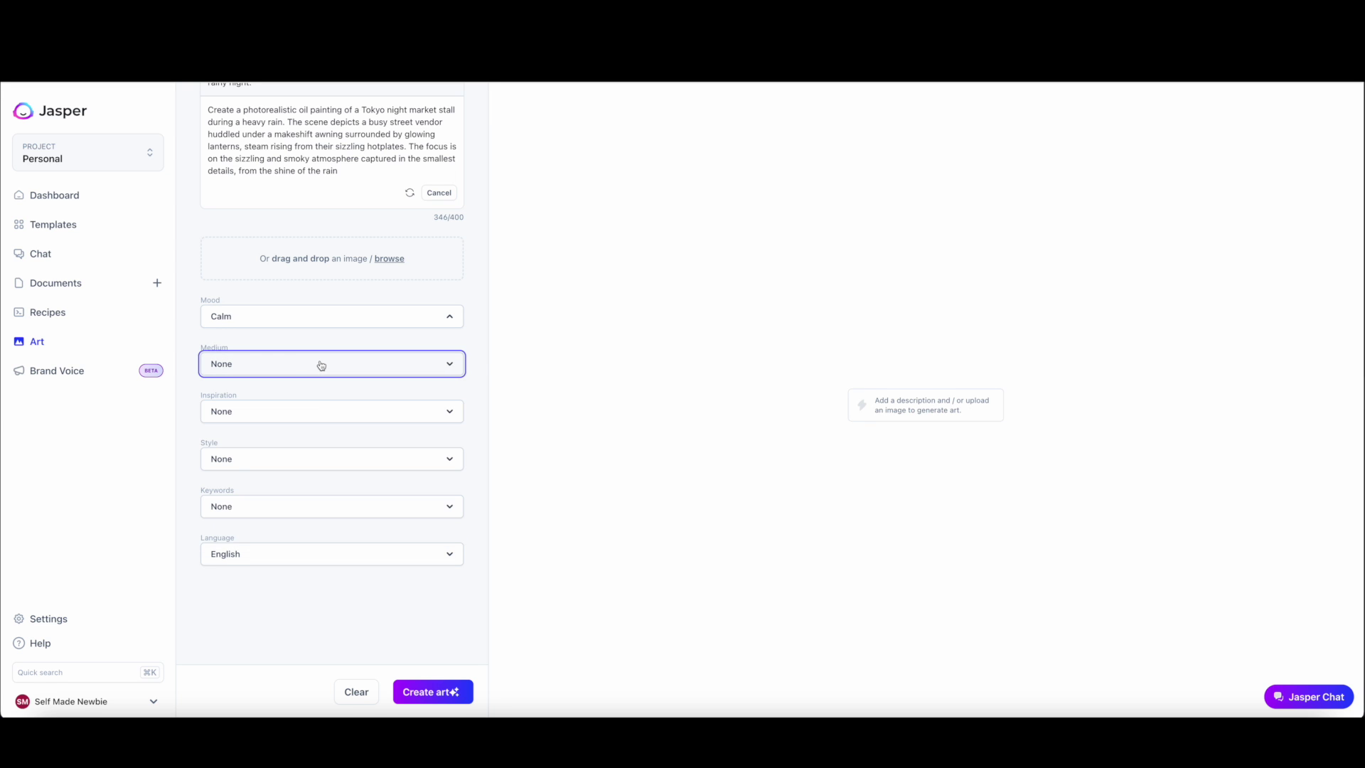
click(324, 412)
click(331, 412)
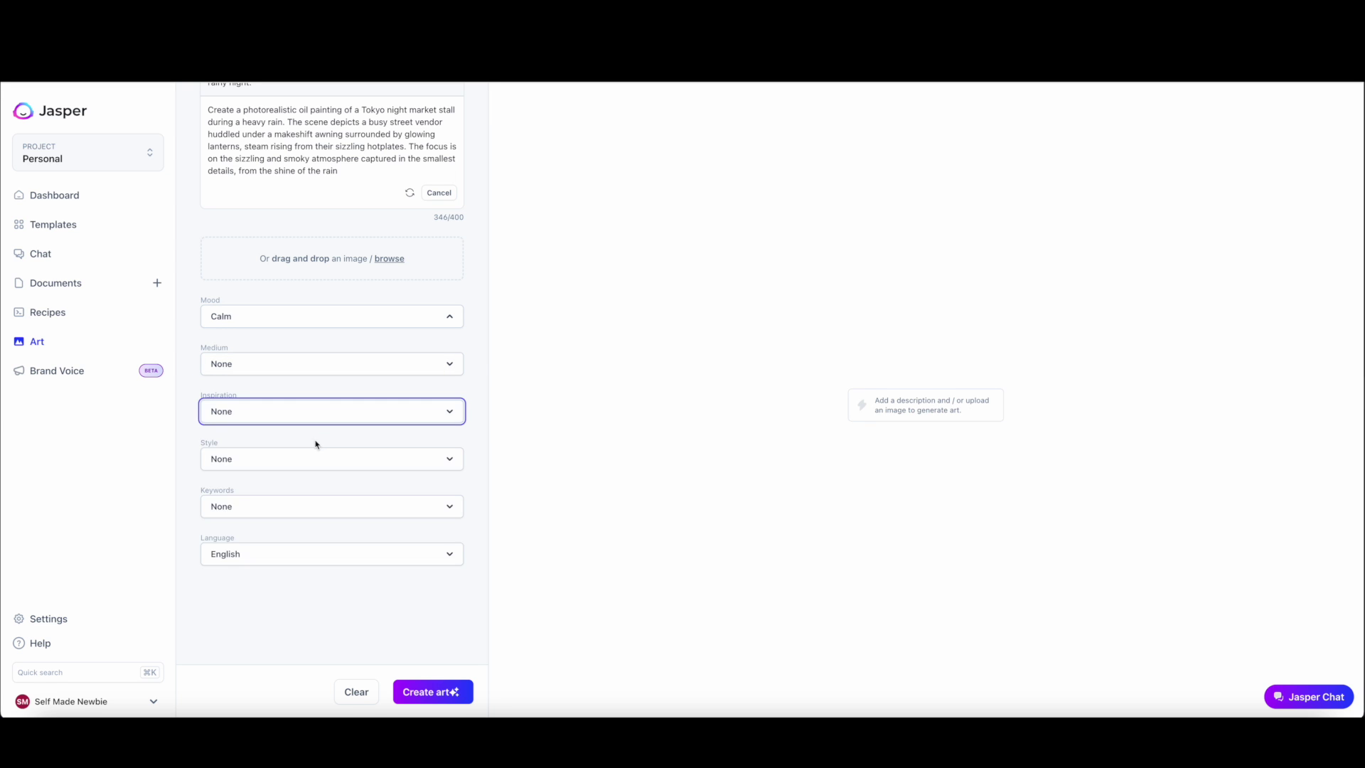
click(307, 461)
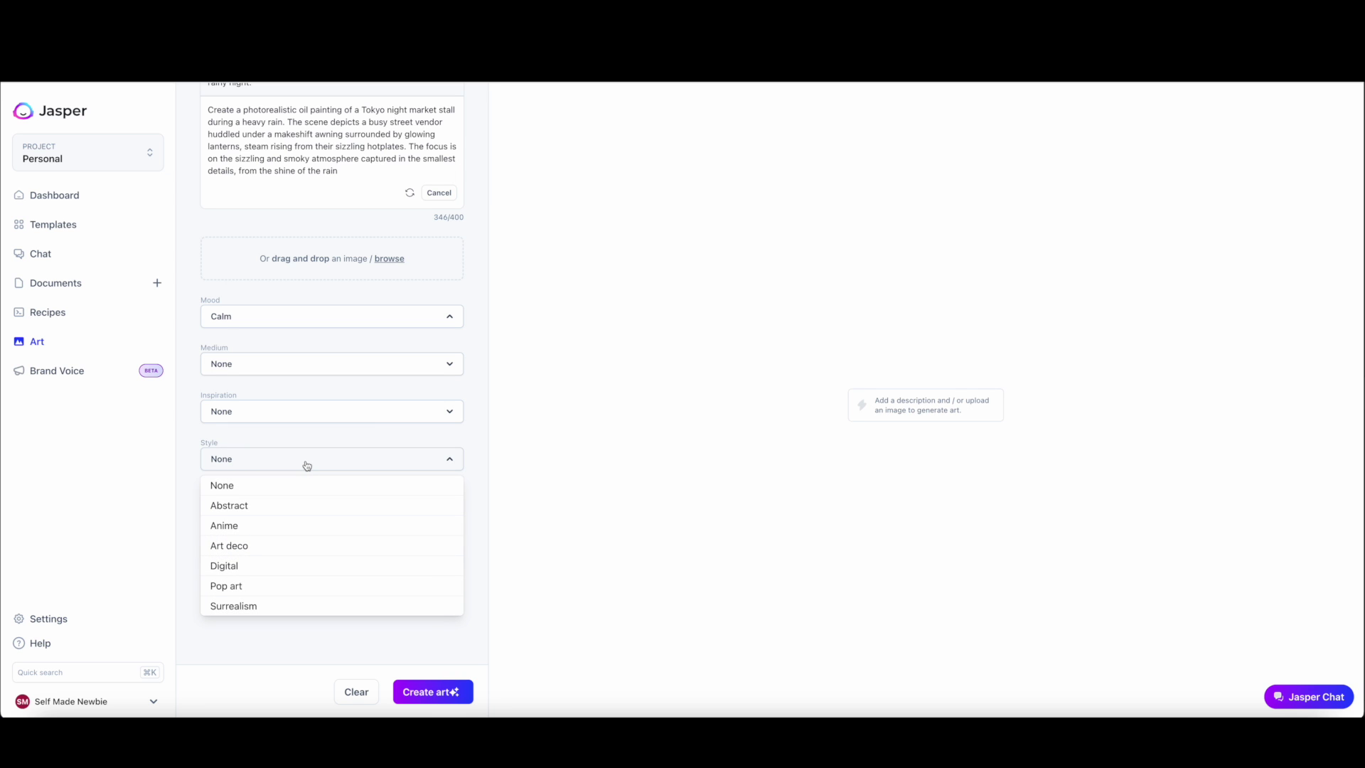
click(307, 460)
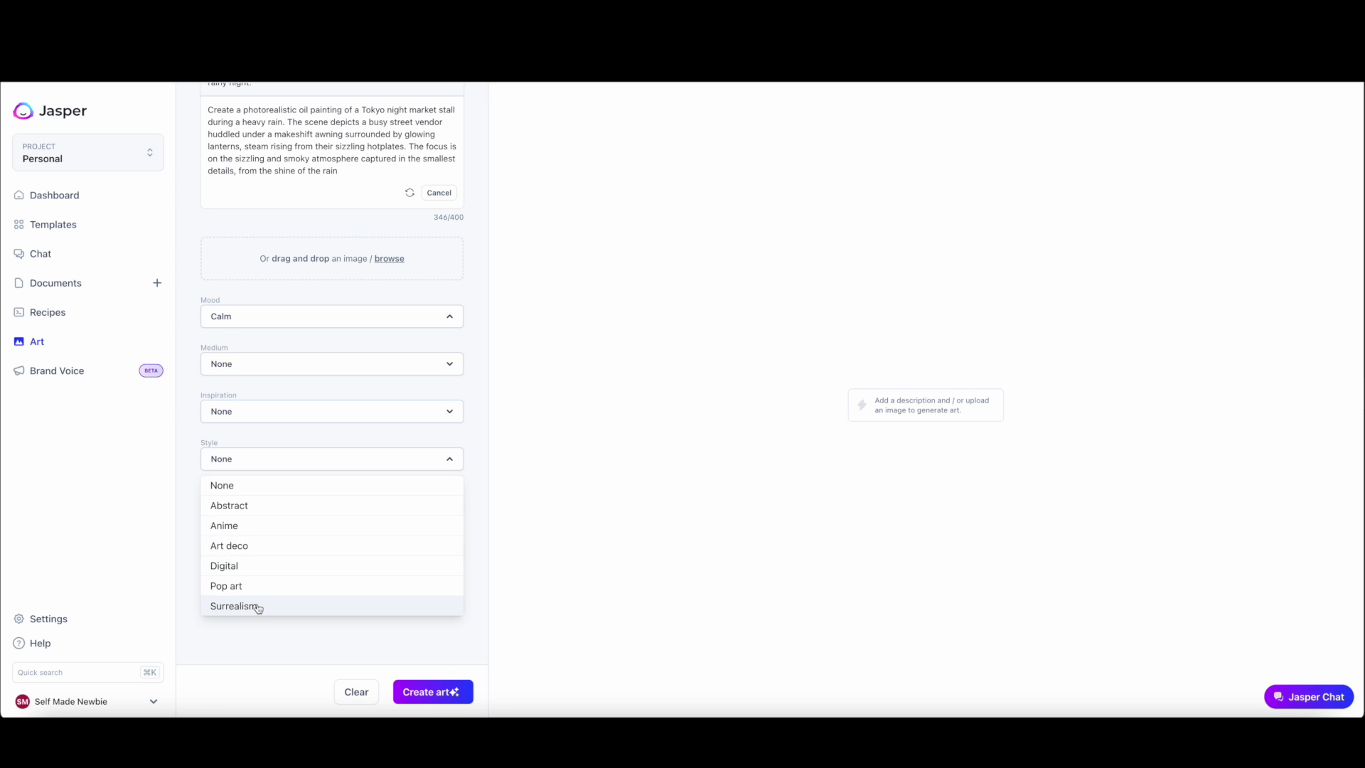
click(258, 607)
click(281, 509)
scroll(284, 509, down, 3)
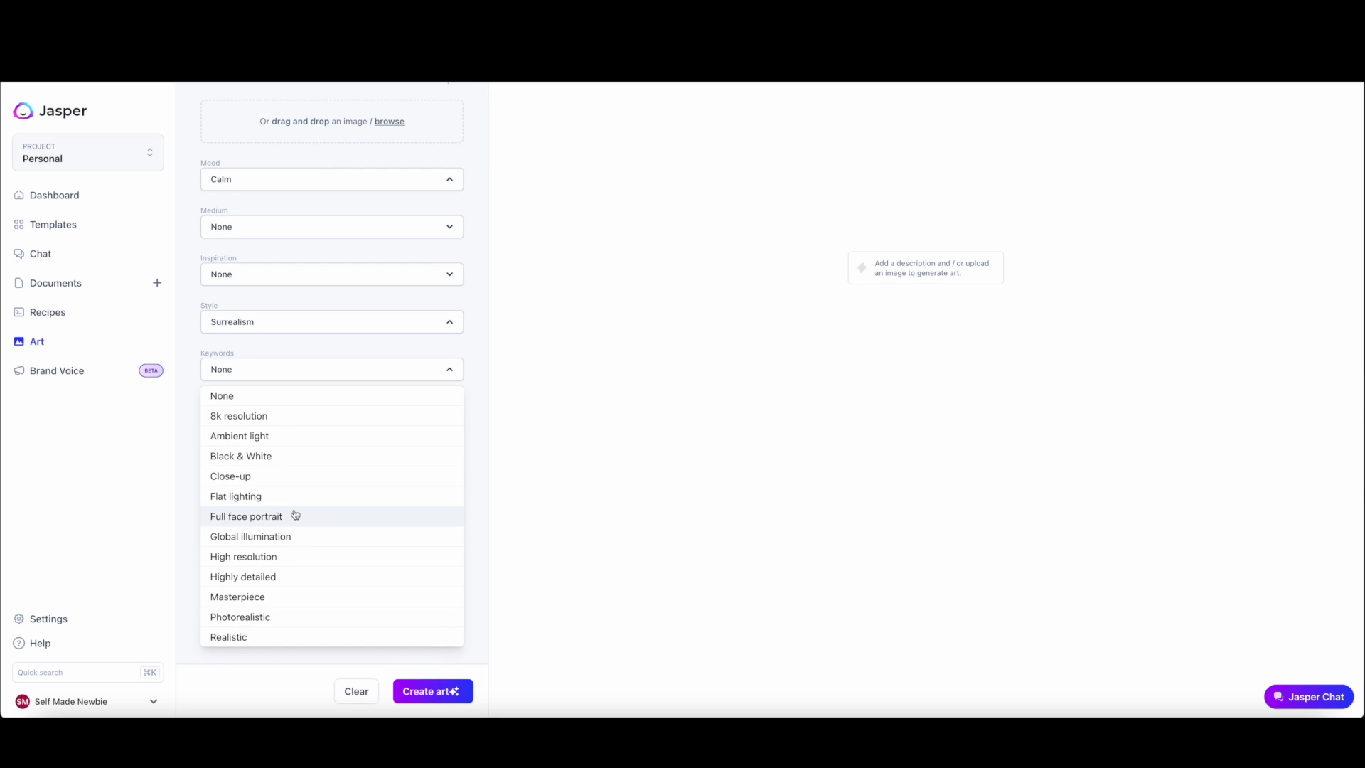
click(282, 576)
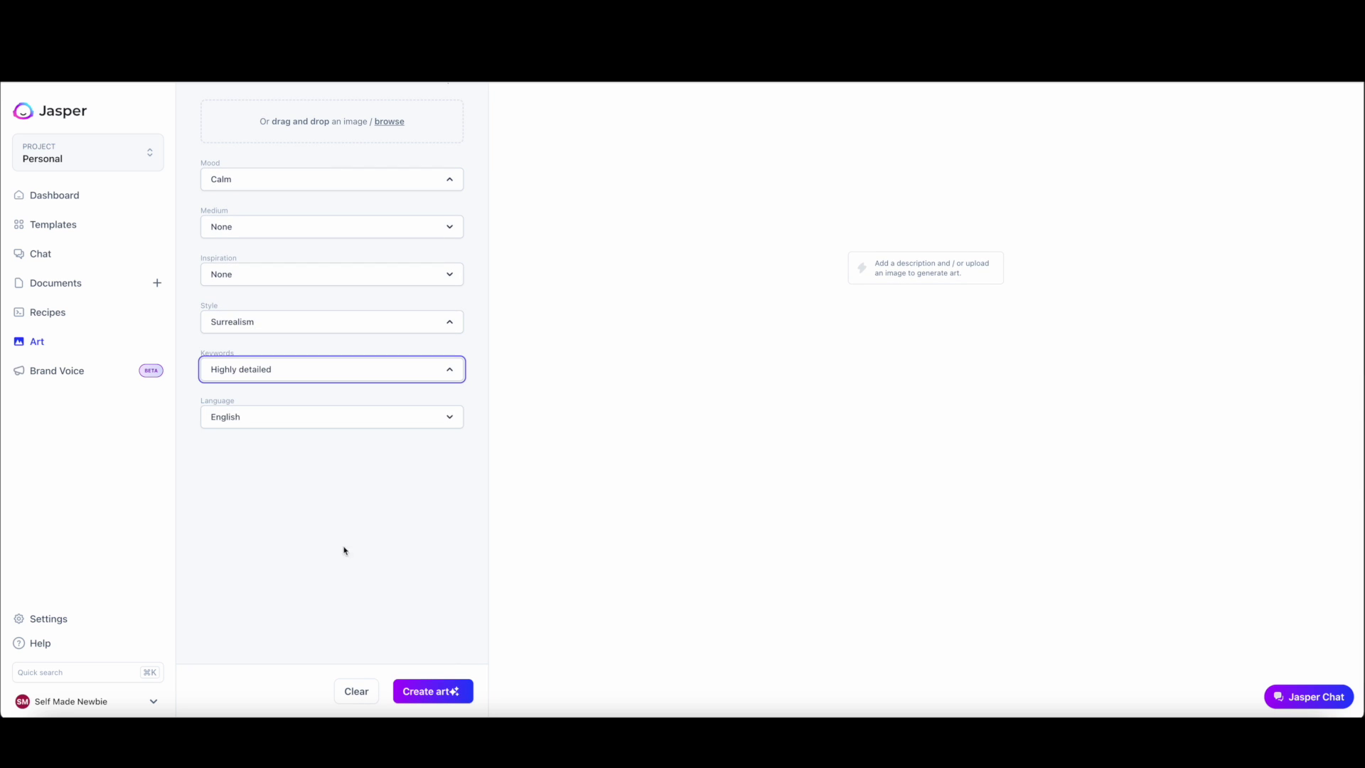
Generate the Tokyo night-market art, enlarge the bottom-left image, then clear the form.
click(431, 692)
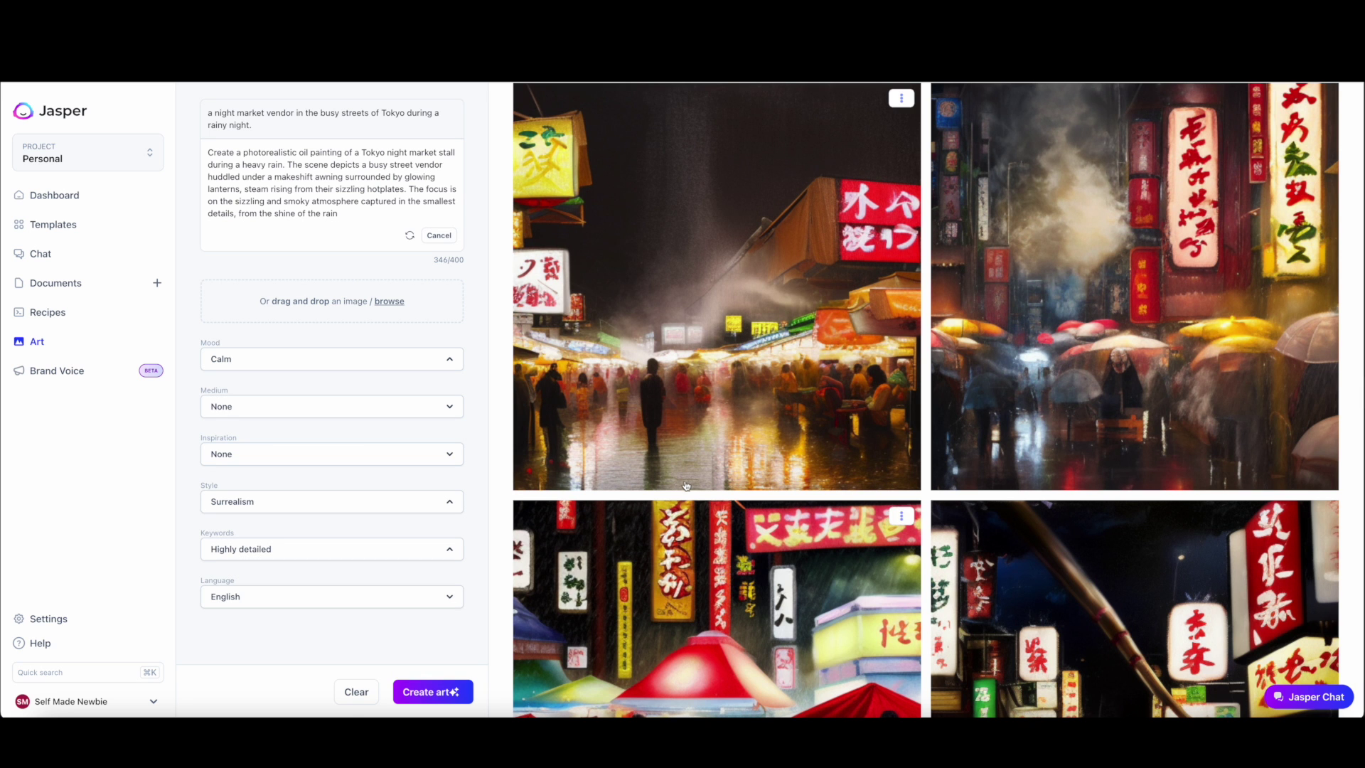
scroll(1058, 329, down, 3)
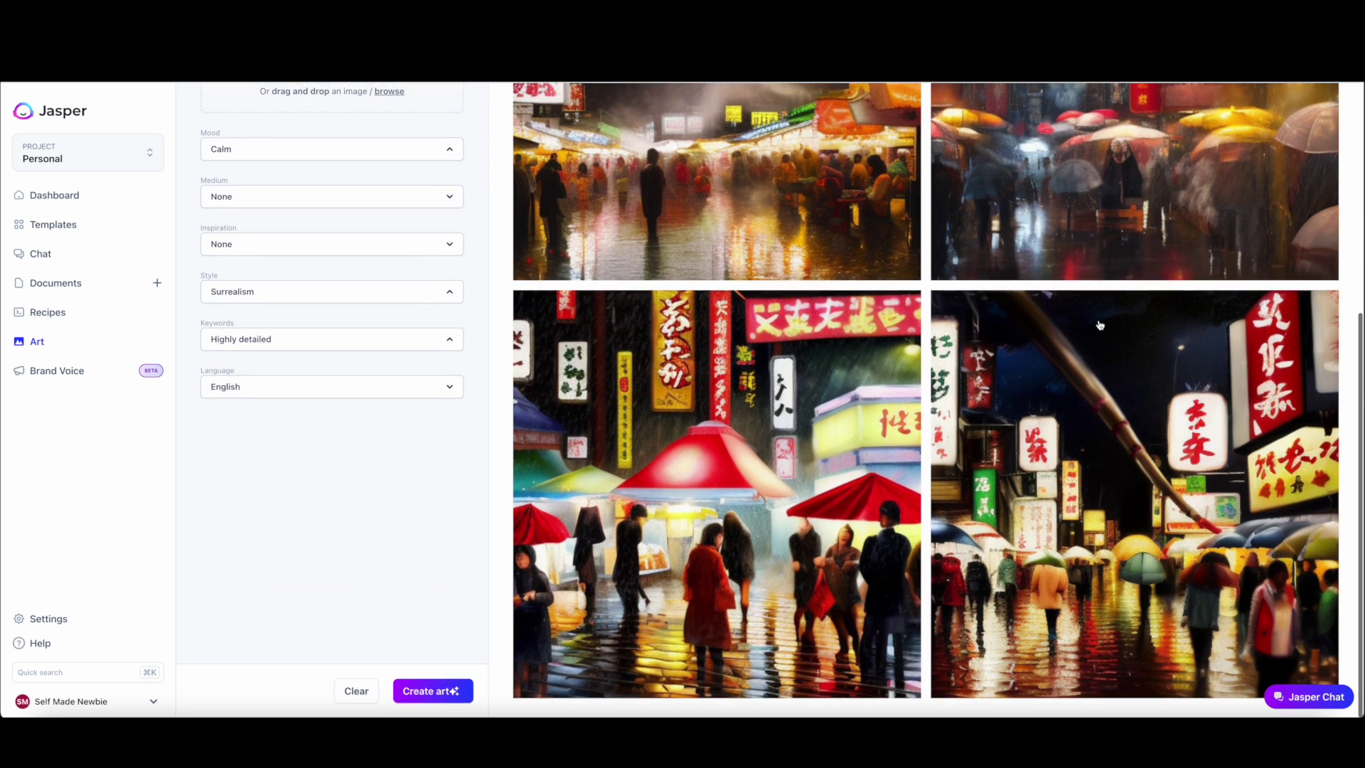
click(770, 494)
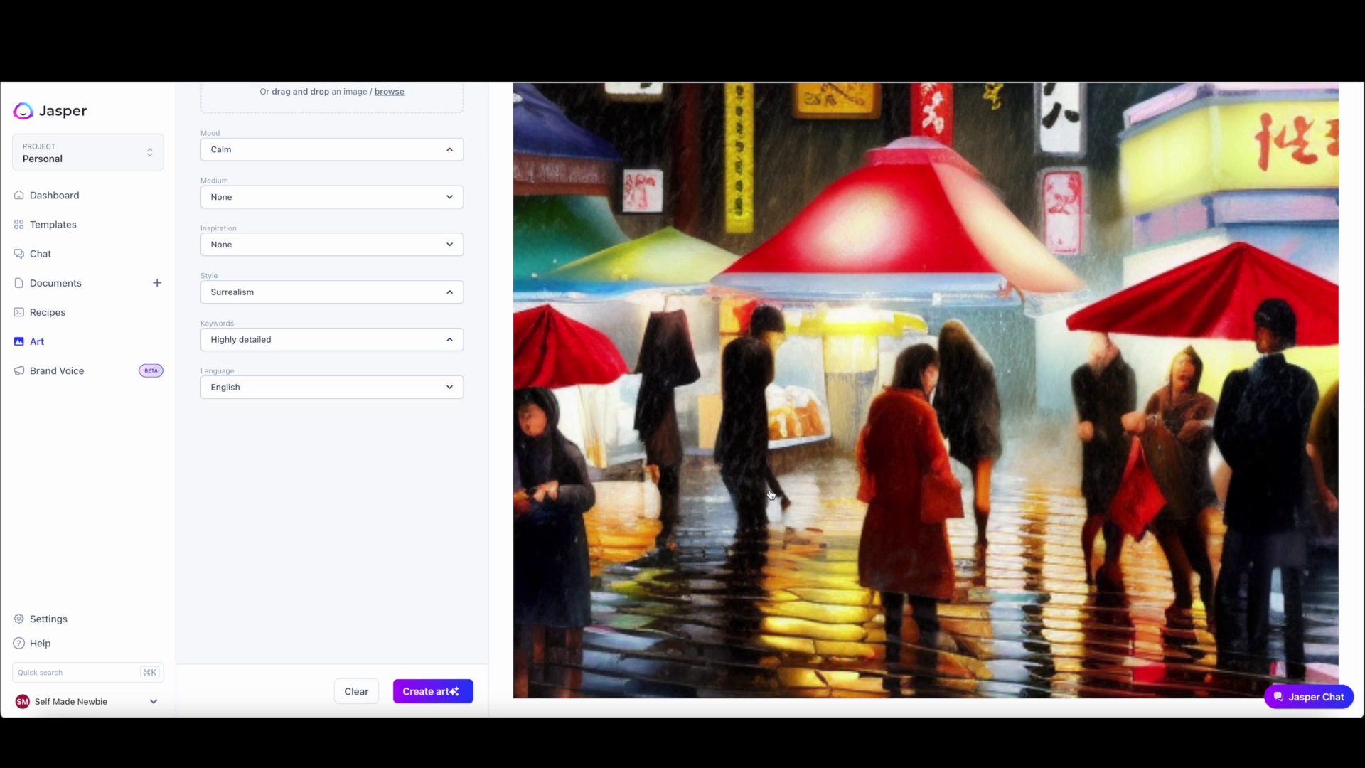
scroll(784, 490, up, 5)
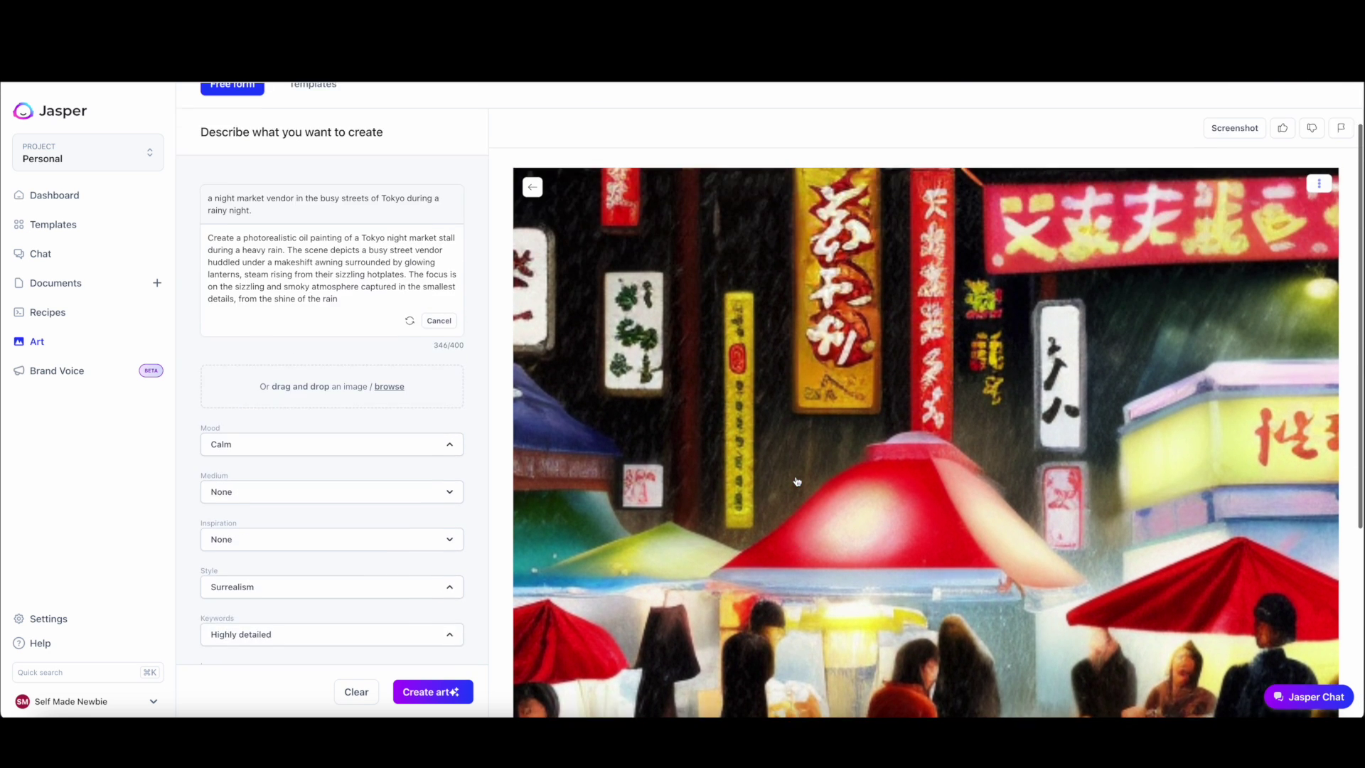
scroll(795, 482, down, 2)
scroll(795, 482, up, 5)
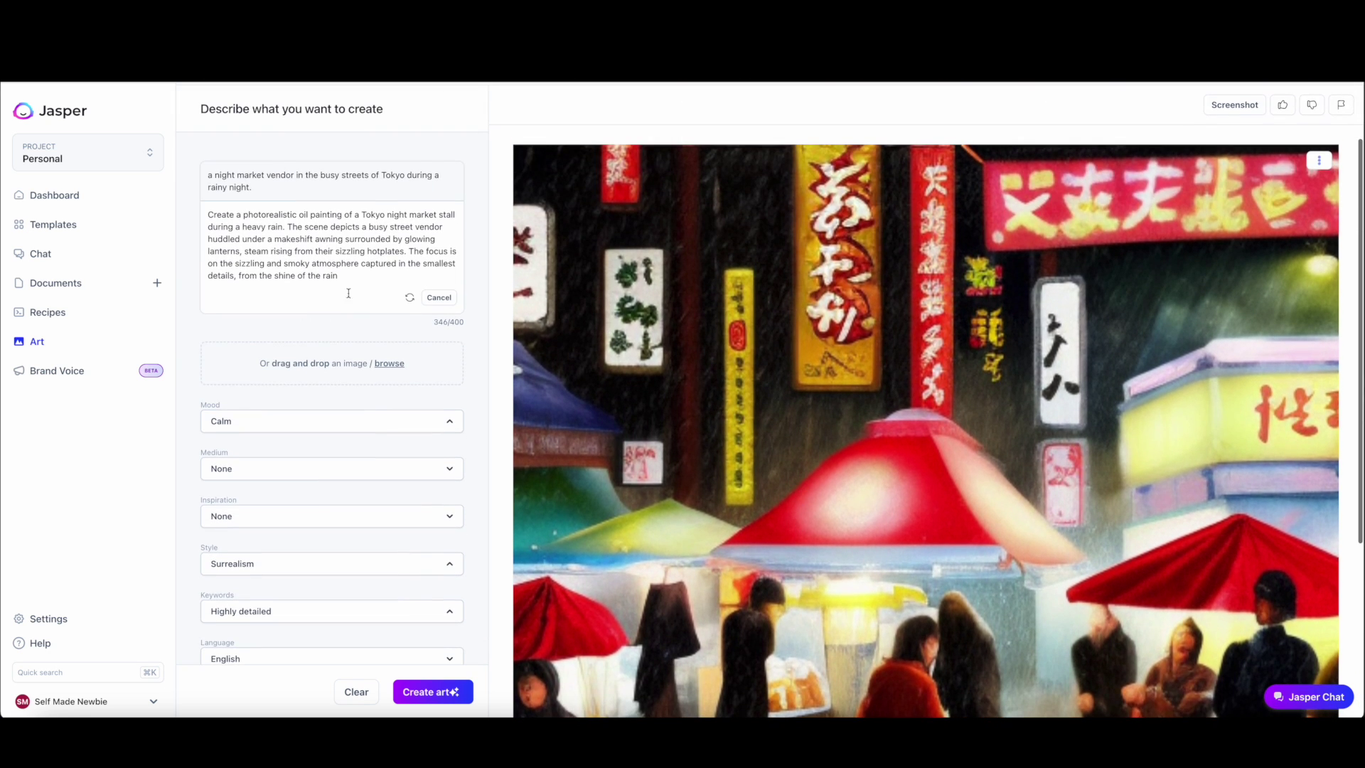
click(356, 691)
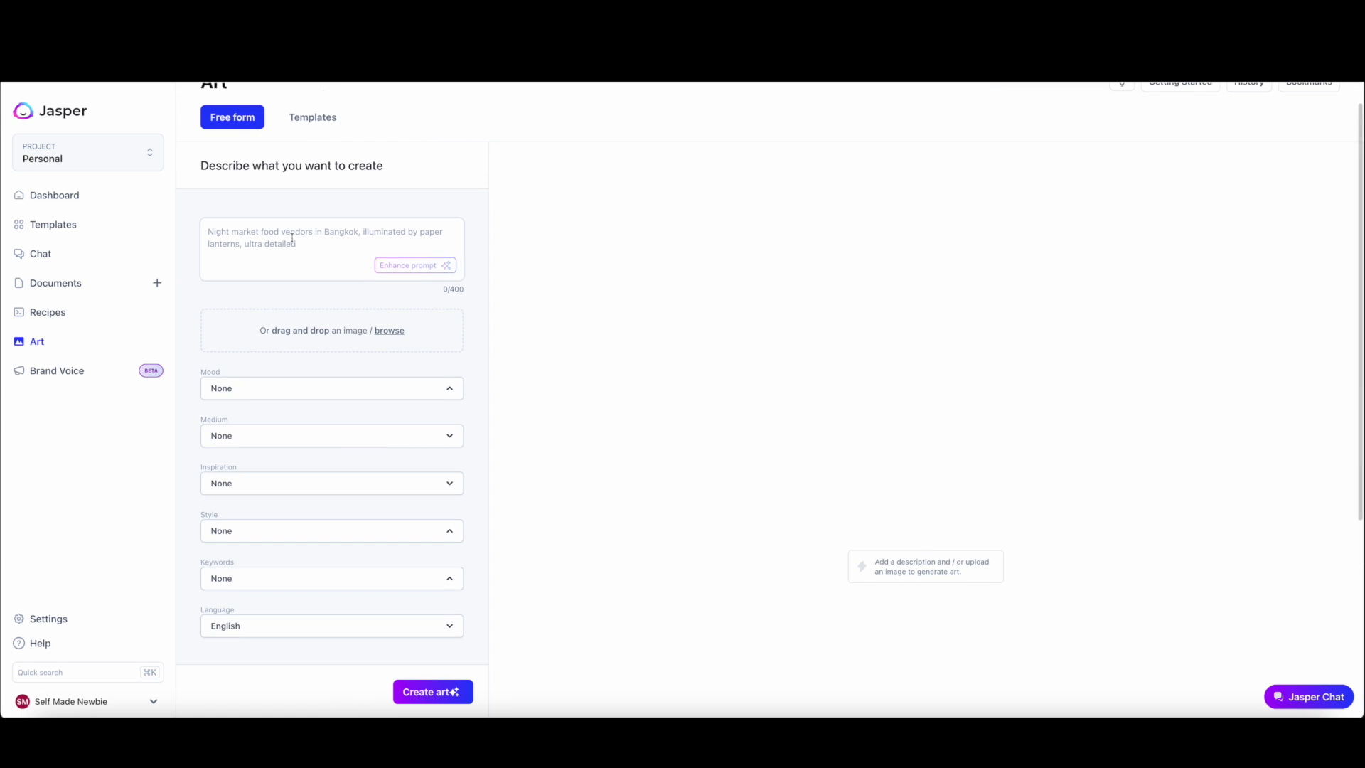
Replace the old prompt with an enhanced hummingbird description.
triple_click(318, 347)
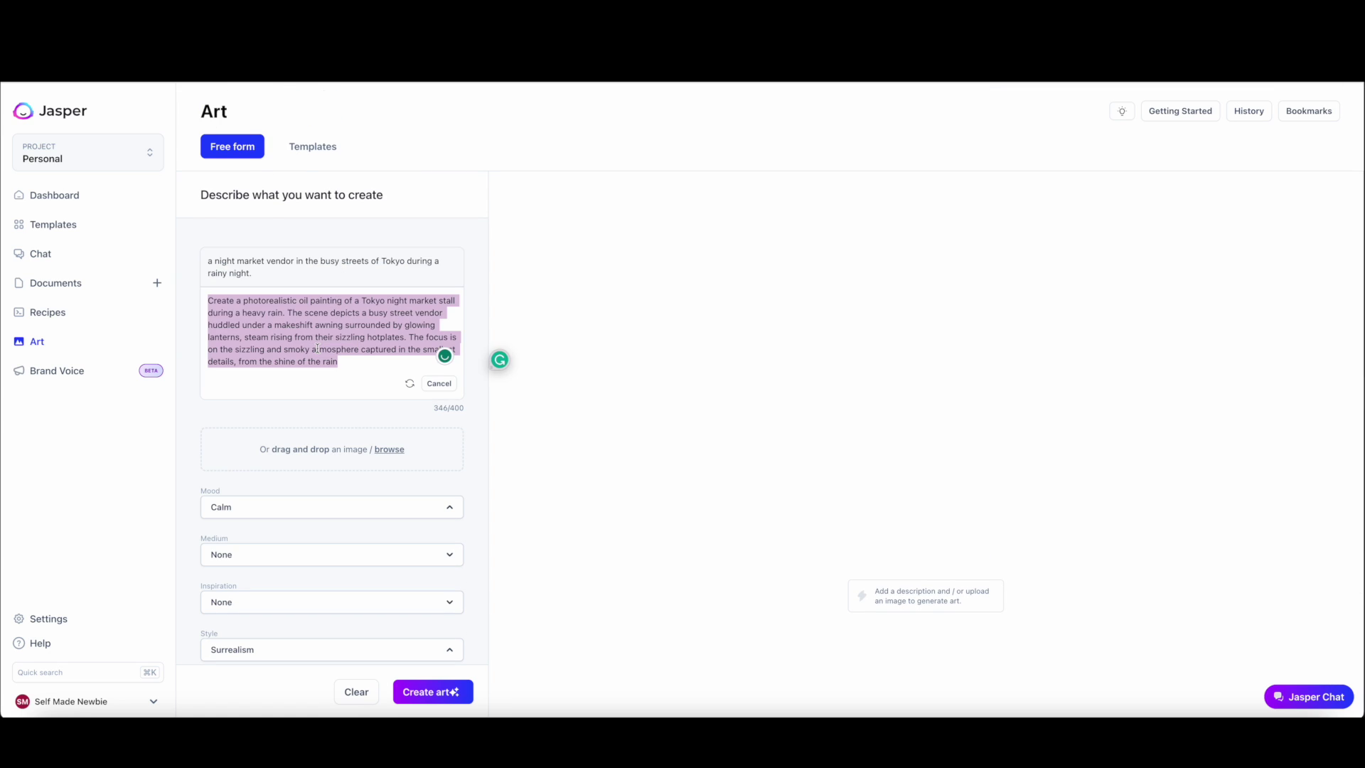
key(BackSpace)
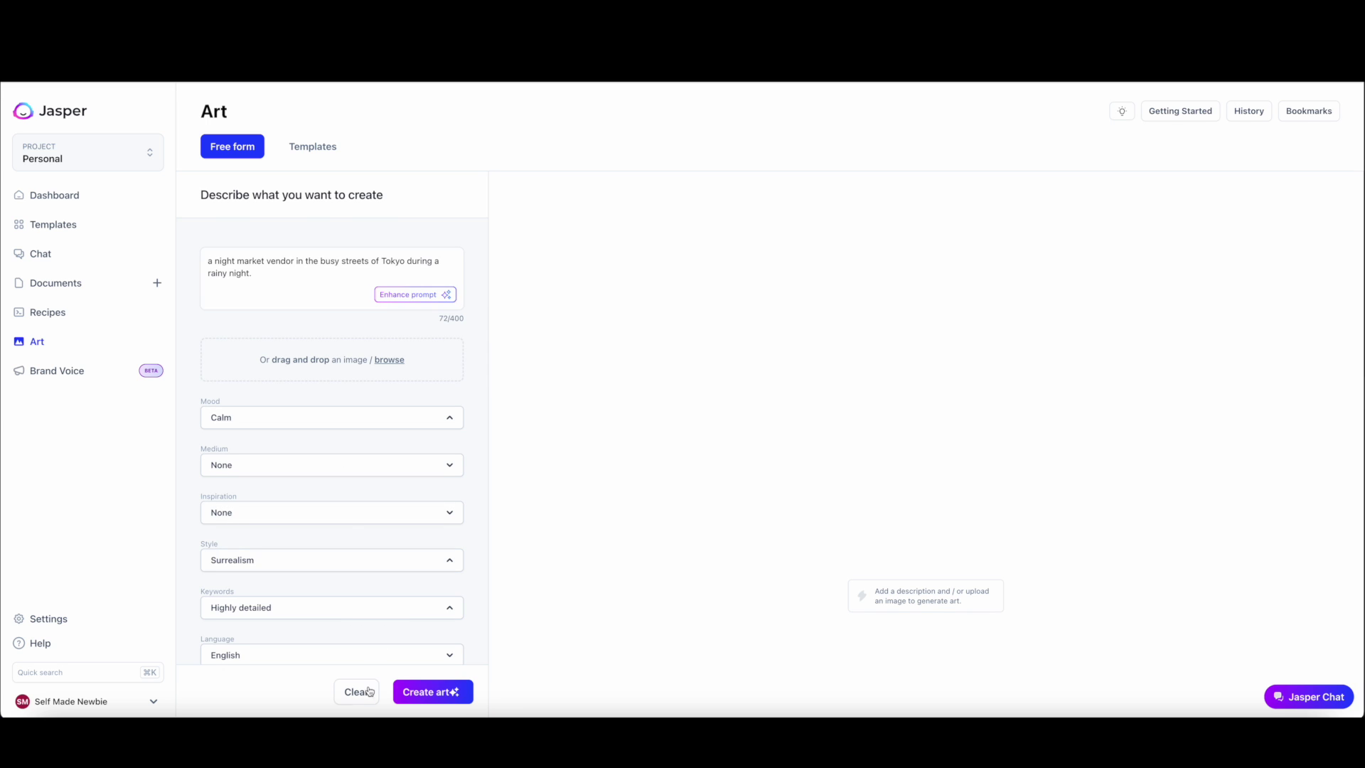
click(358, 691)
click(284, 262)
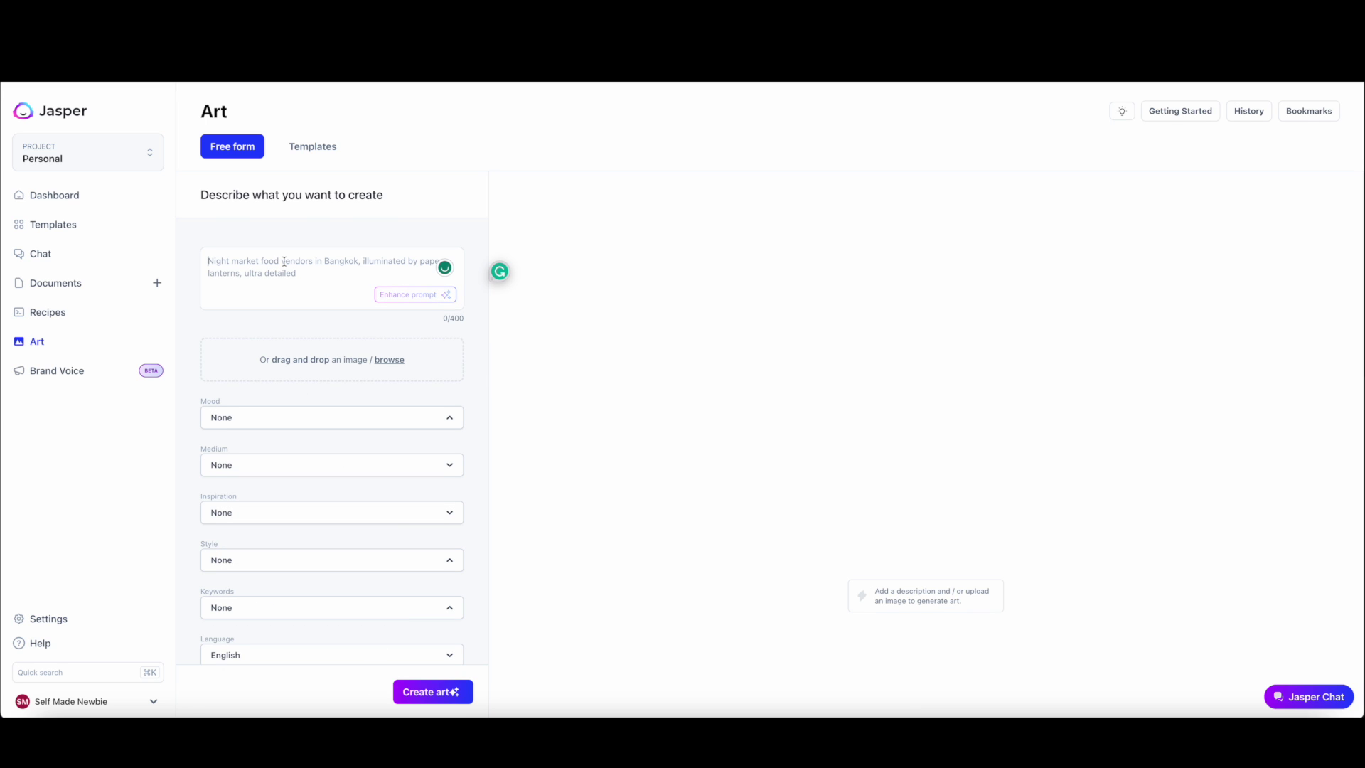
text(a bi)
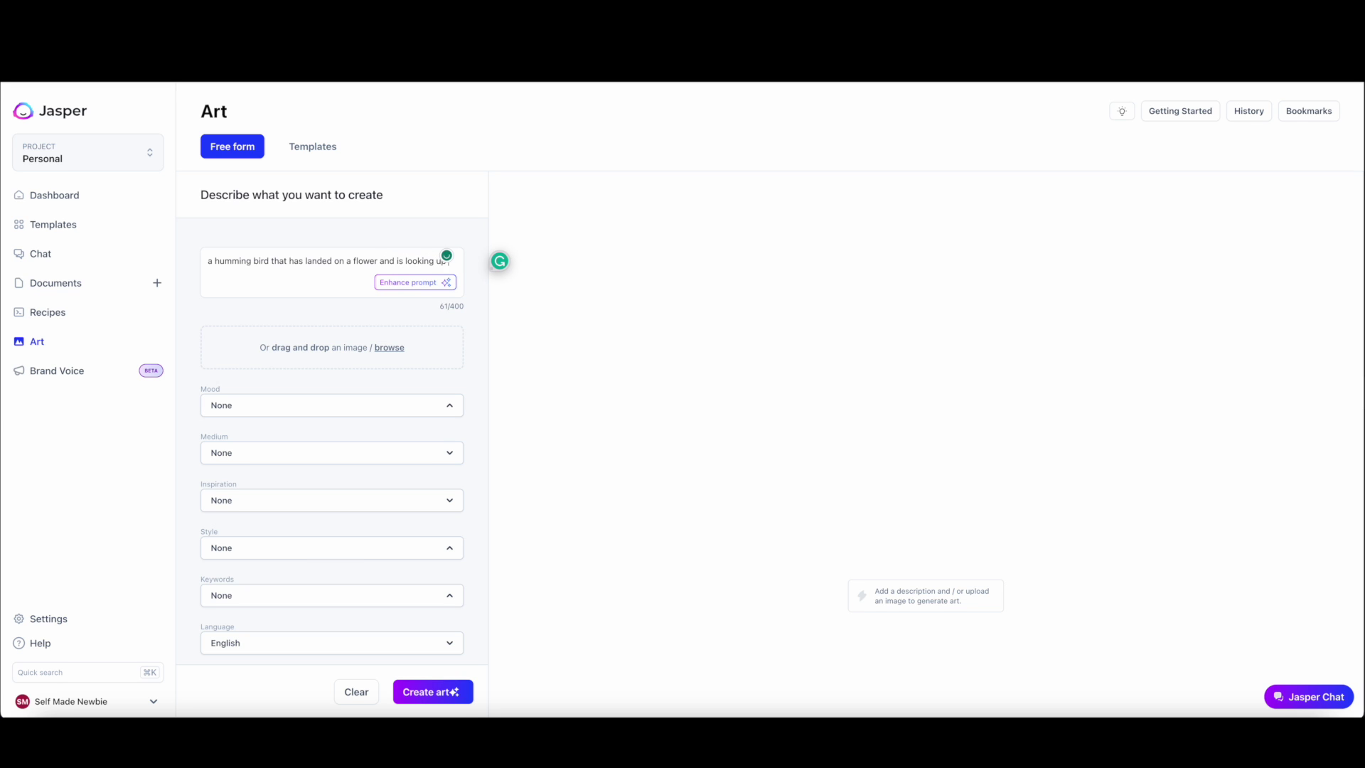
text(at the sky)
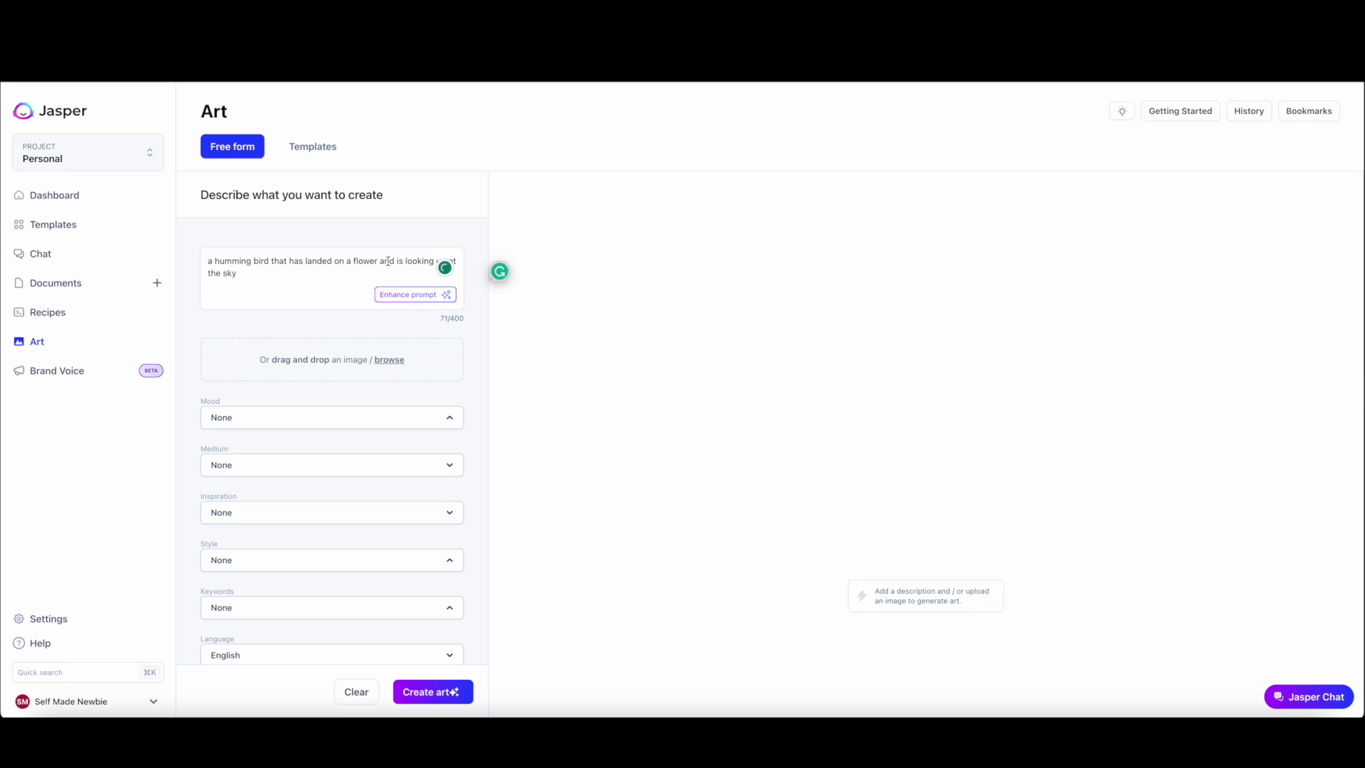
click(414, 295)
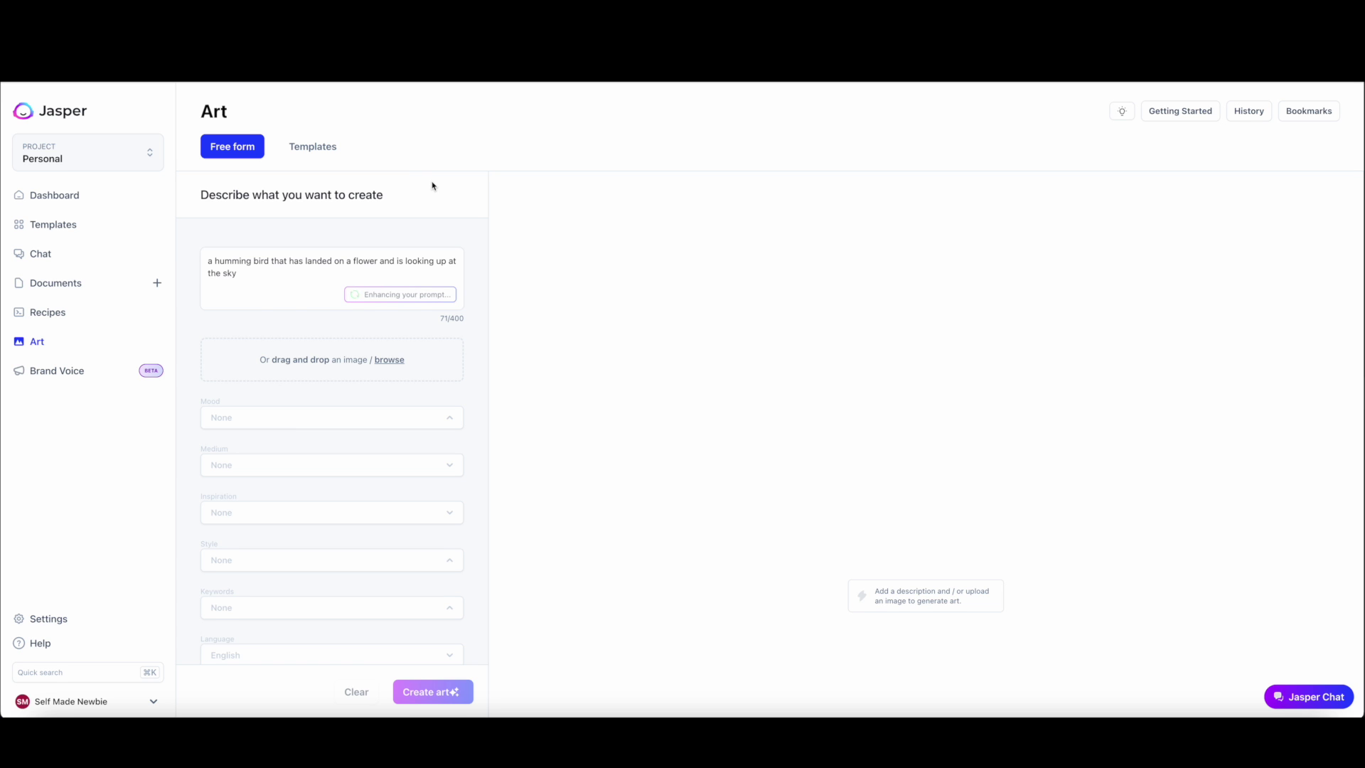
scroll(425, 320, down, 3)
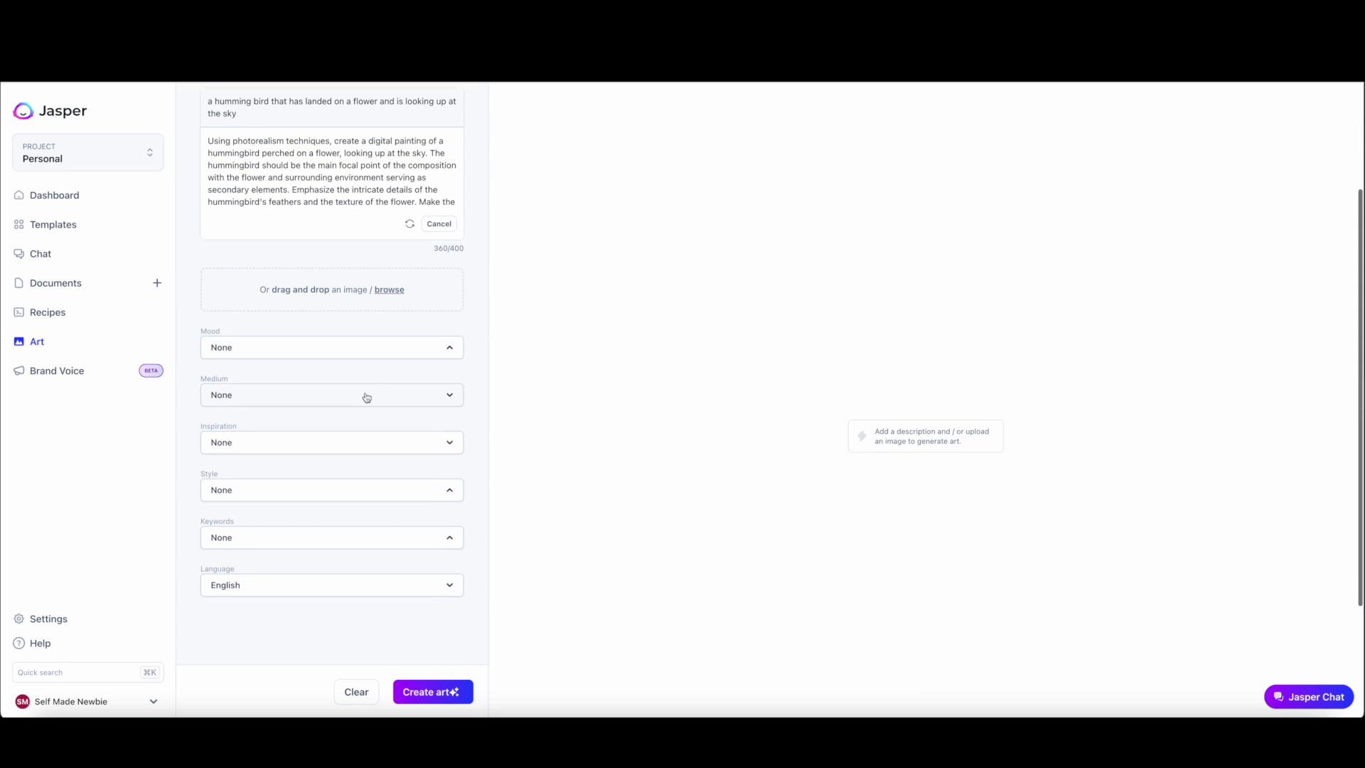
Set mood Fun, medium Photography and style Anime, then generate and enlarge a hummingbird image.
click(361, 345)
click(296, 433)
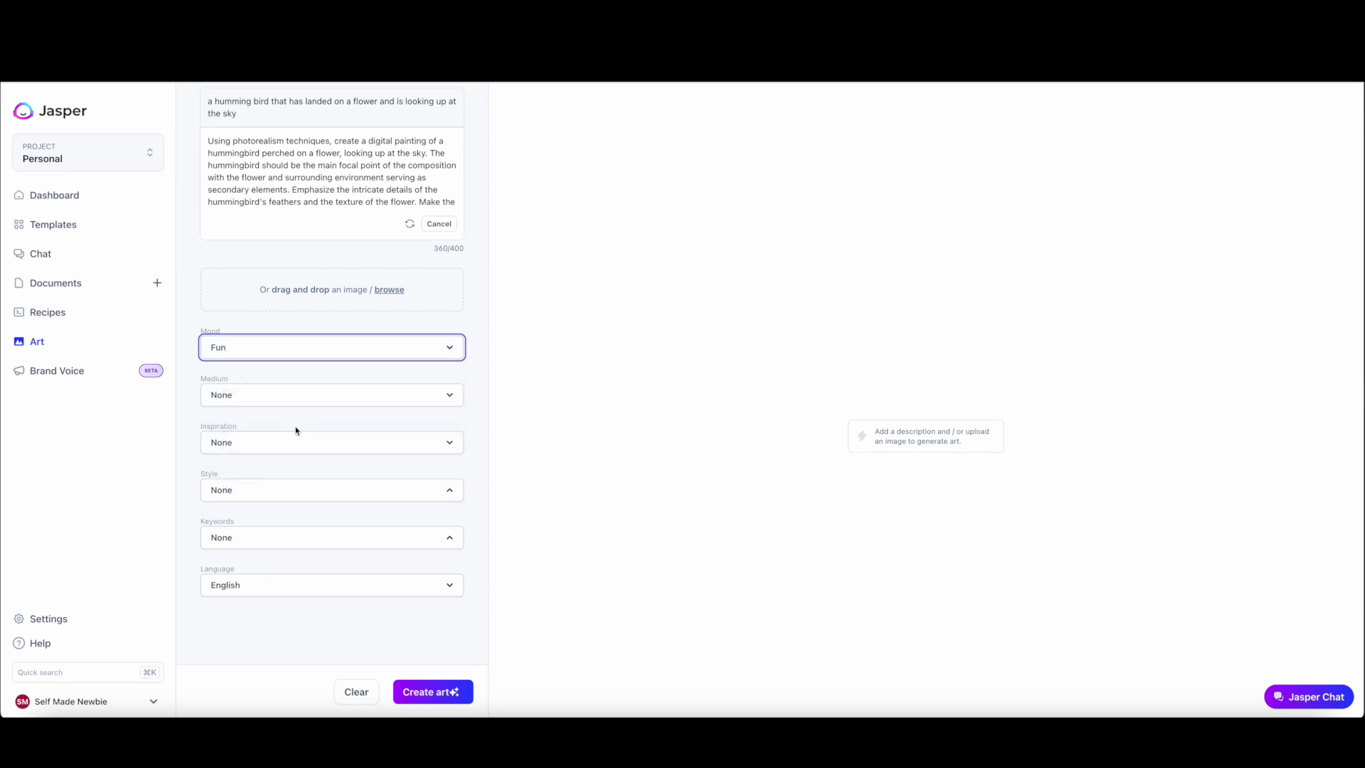
click(309, 398)
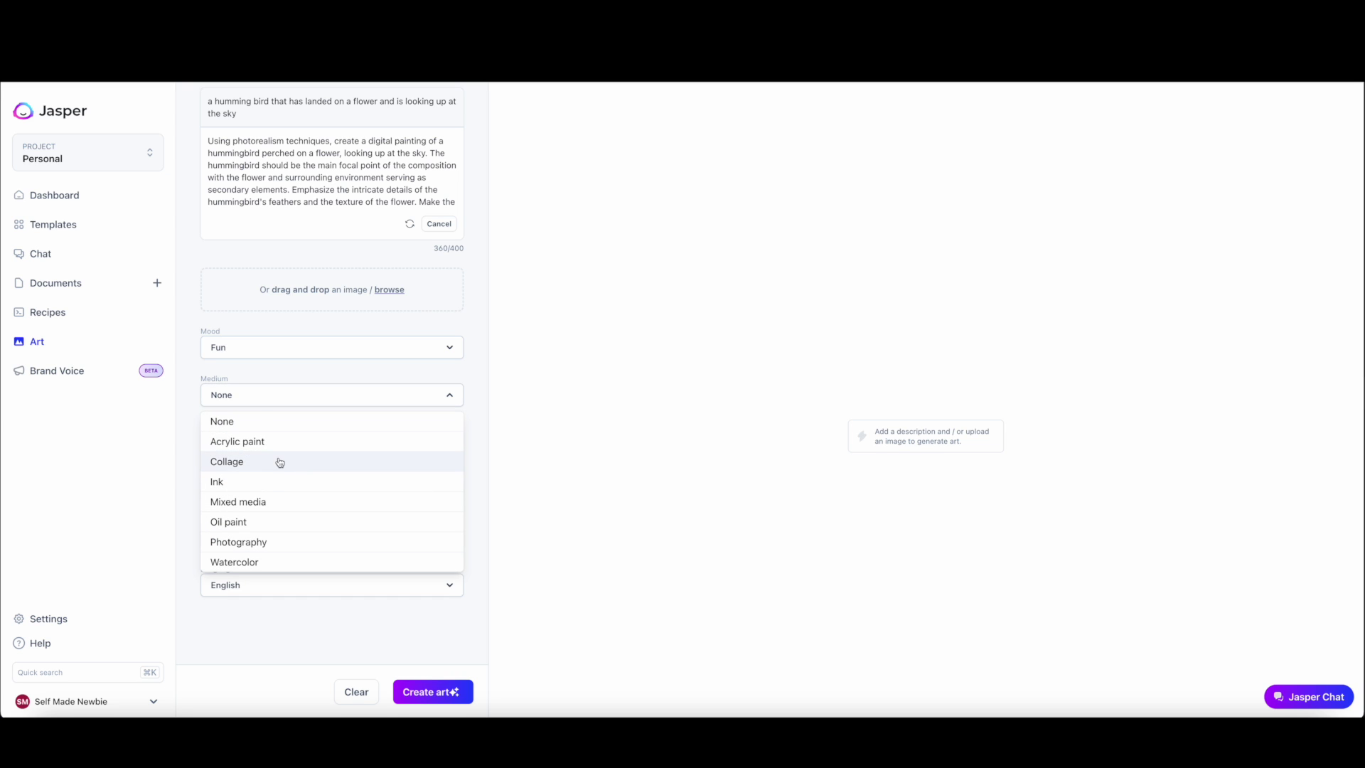
click(263, 542)
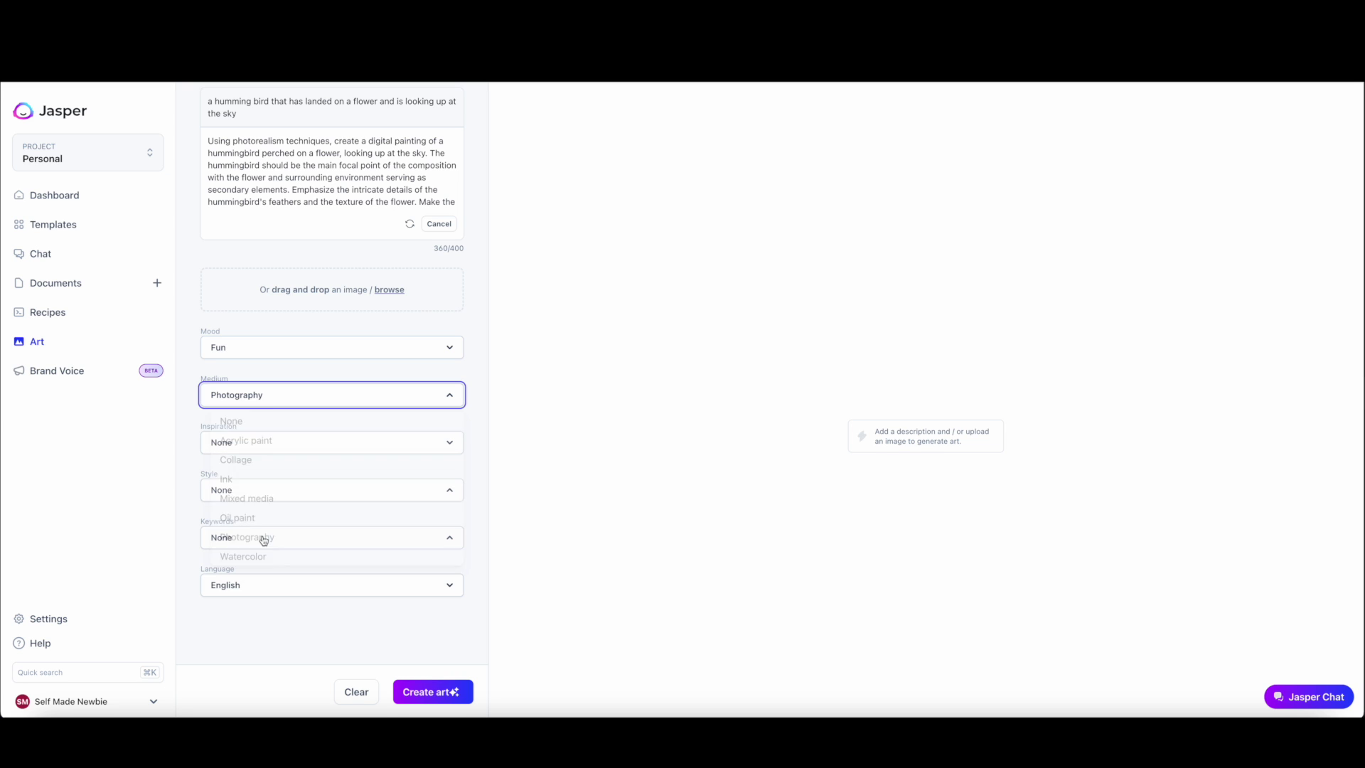
click(328, 449)
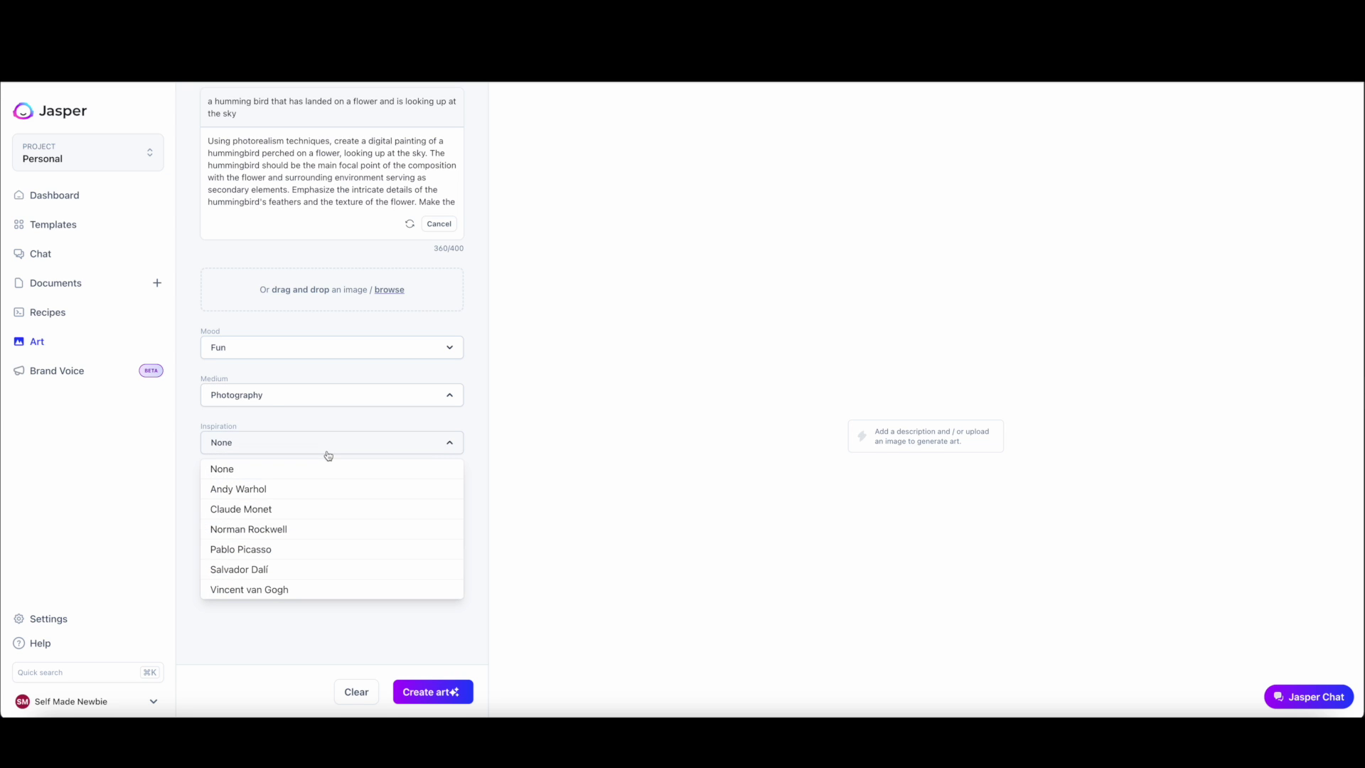
click(320, 467)
click(297, 491)
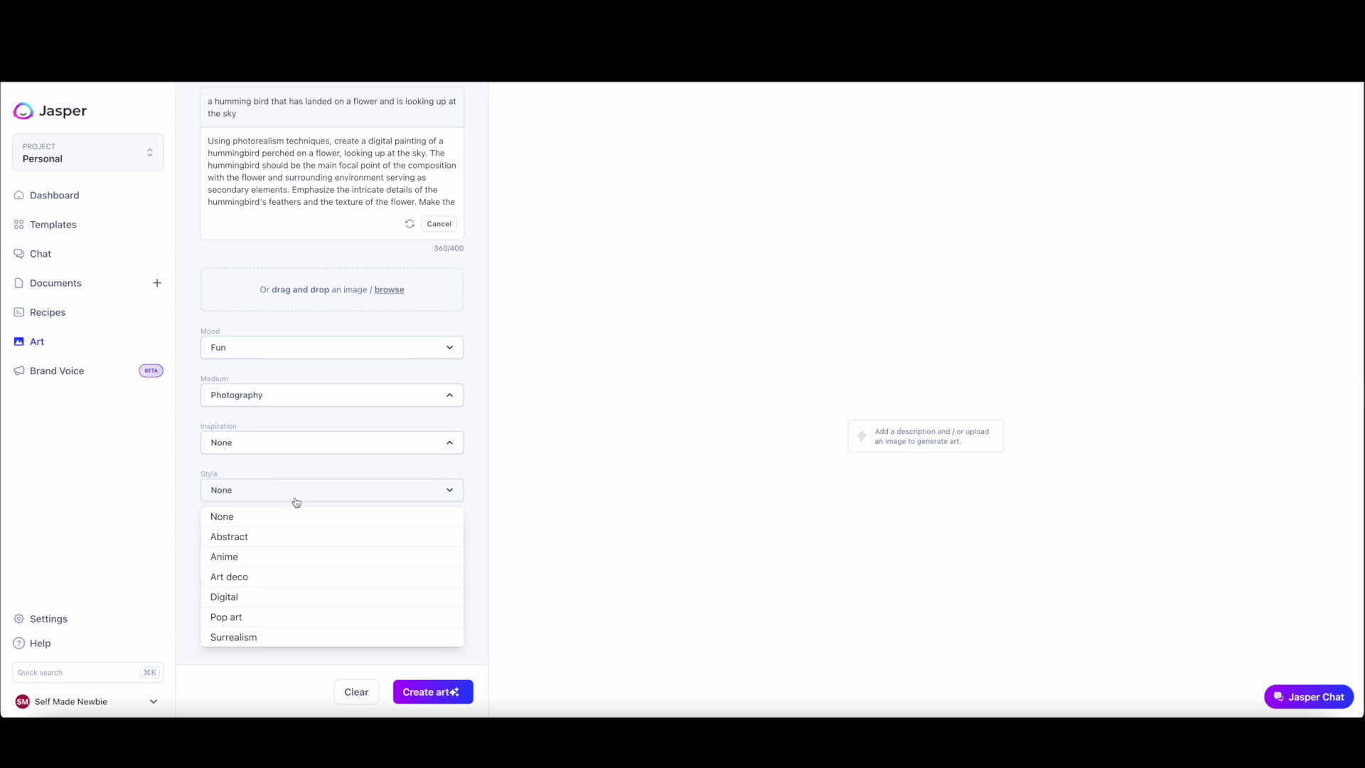
click(268, 554)
scroll(352, 545, down, 2)
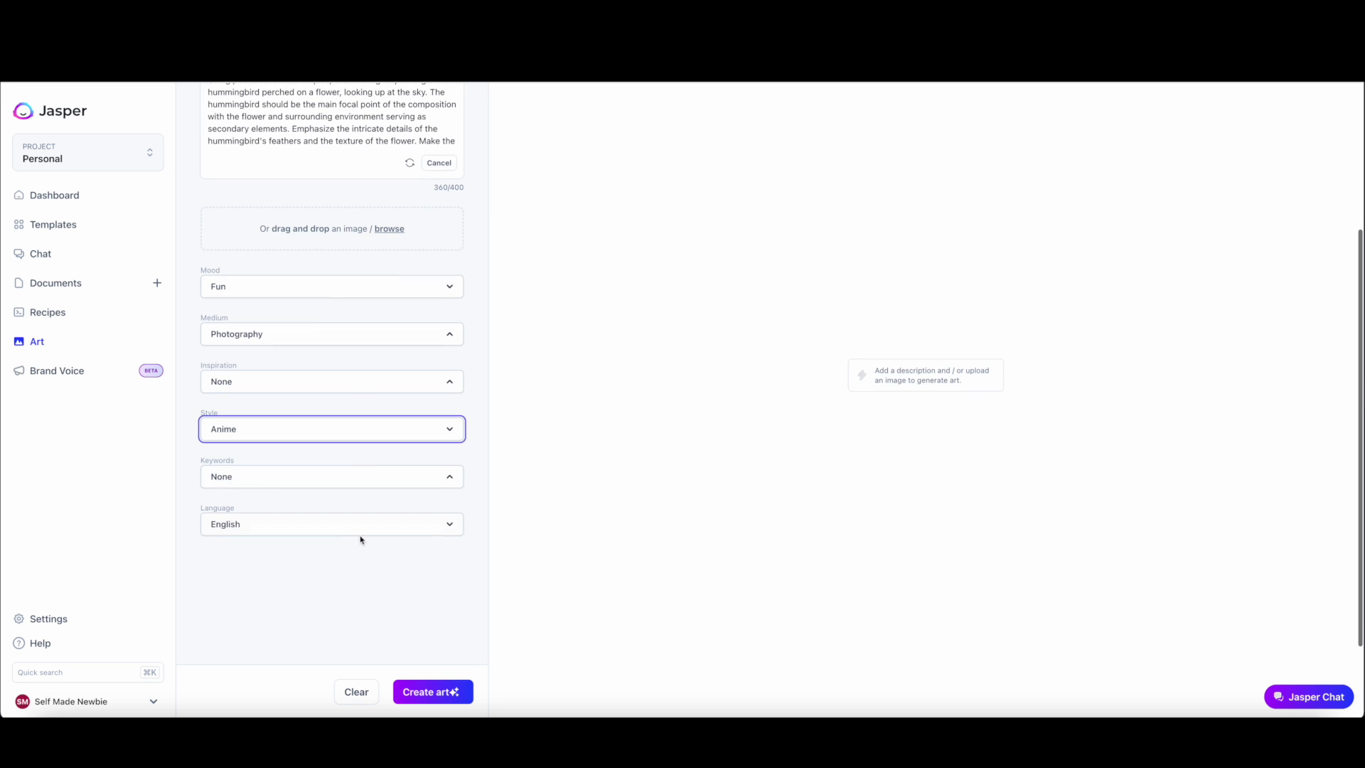
click(430, 691)
scroll(536, 574, up, 5)
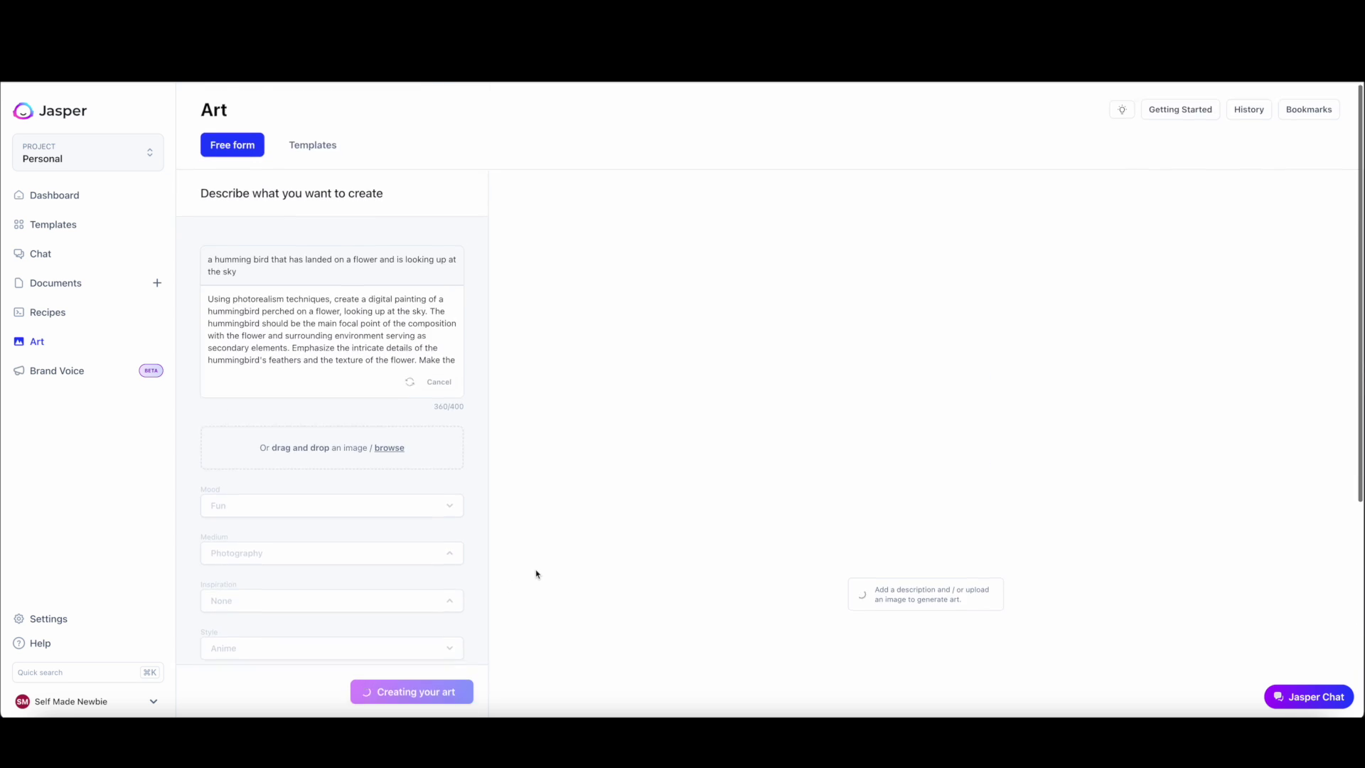
scroll(746, 480, down, 5)
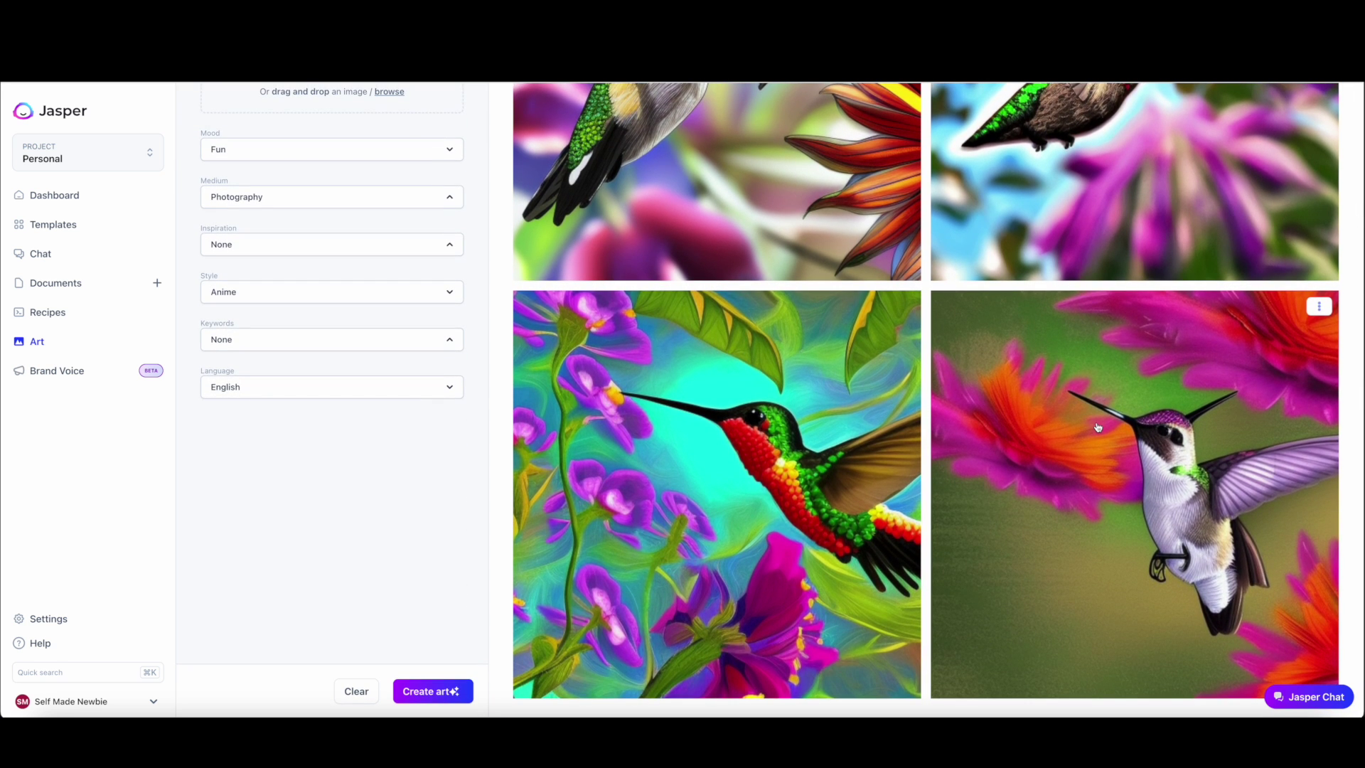
click(1097, 428)
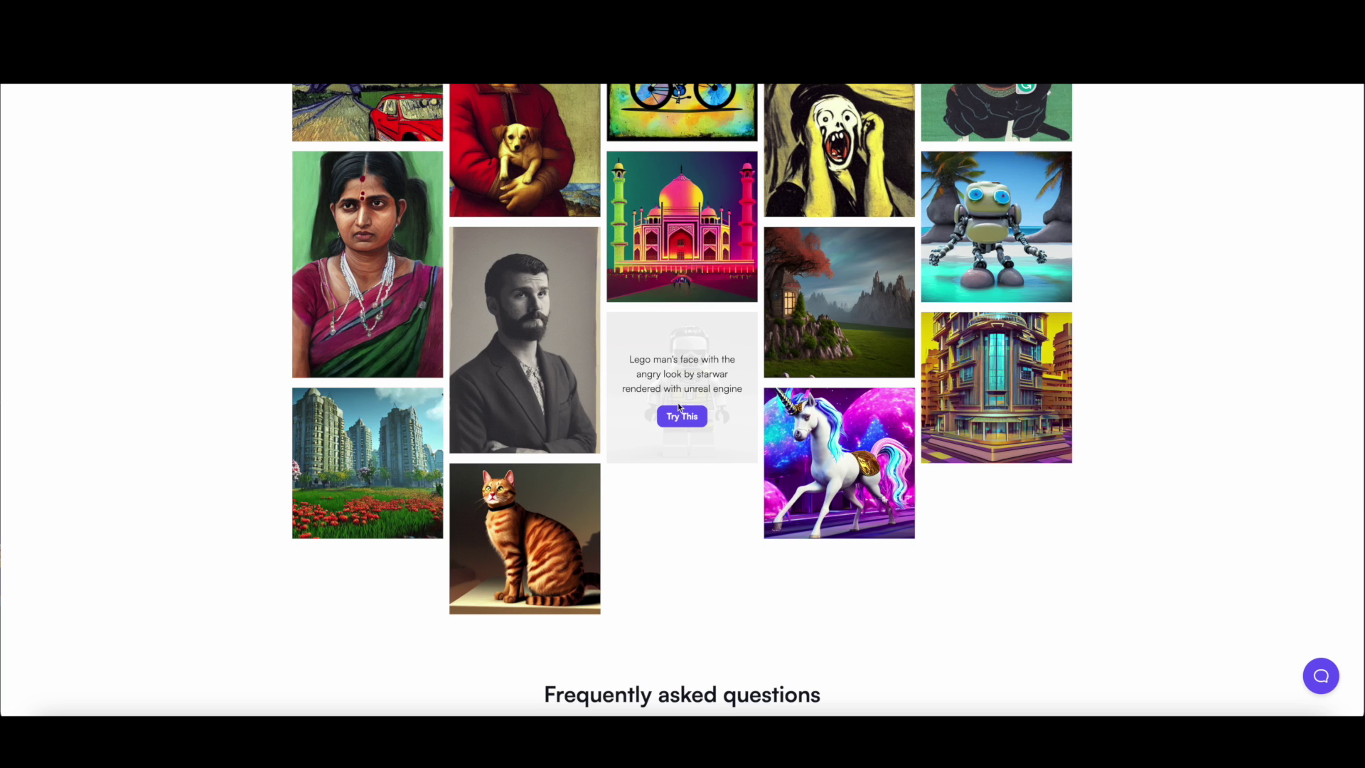
scroll(677, 403, up, 5)
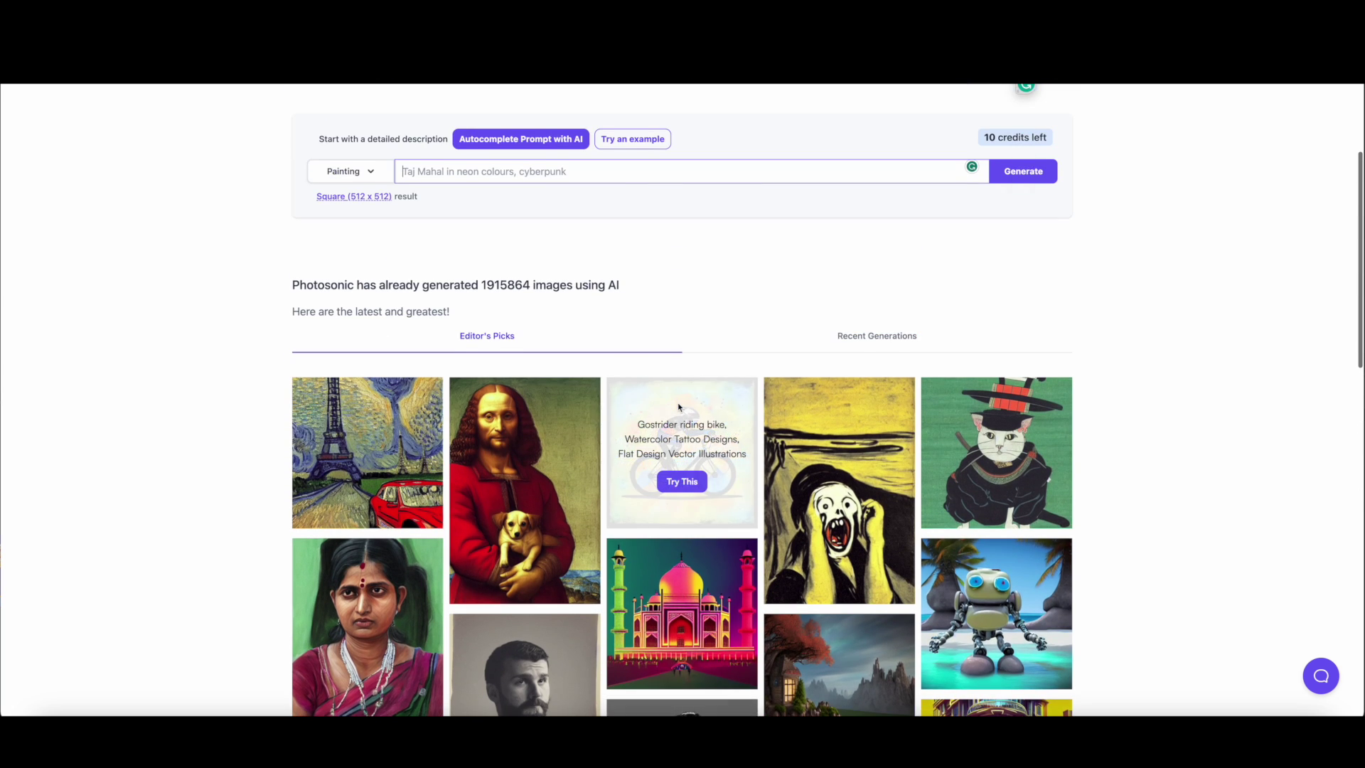
scroll(678, 401, up, 3)
Generate 'a cat wearing a school uniform' images, switch style to Anime, and select the prompt.
click(548, 282)
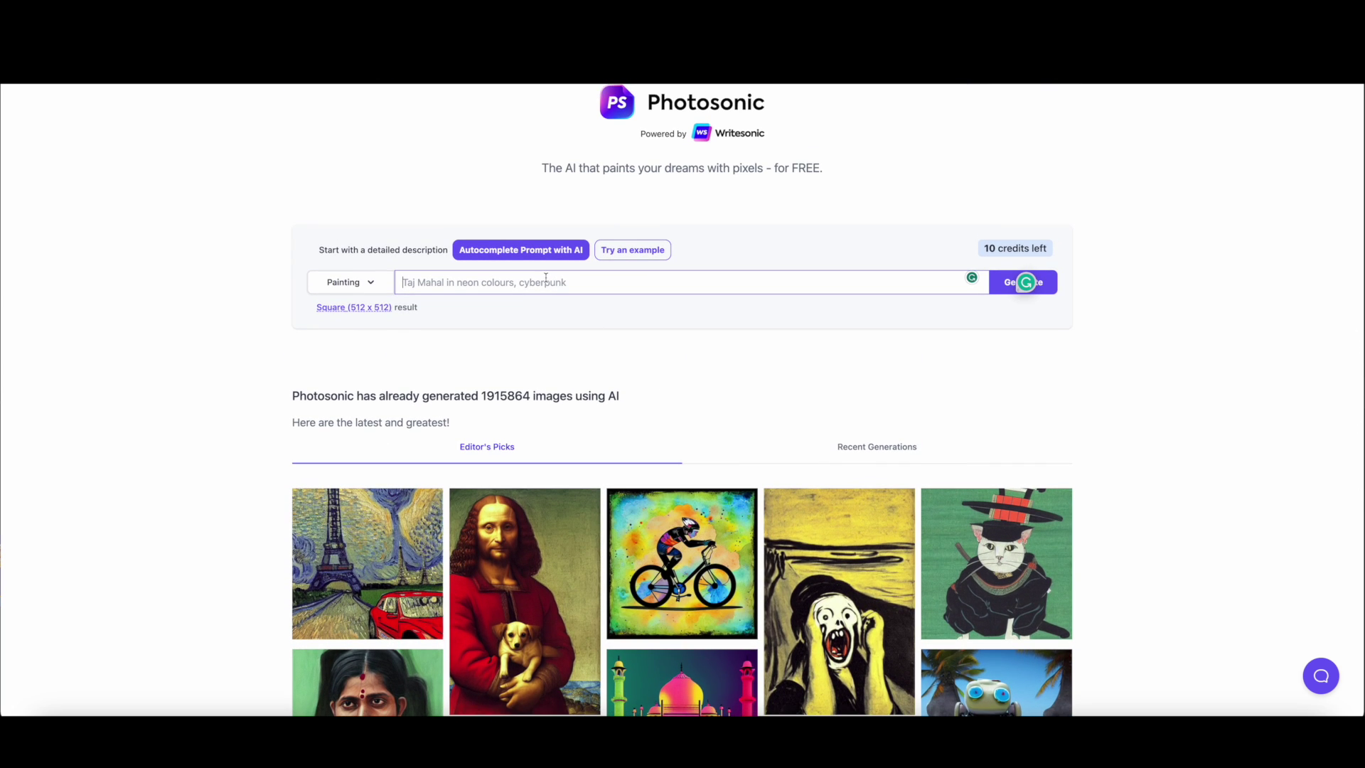
text(a cat)
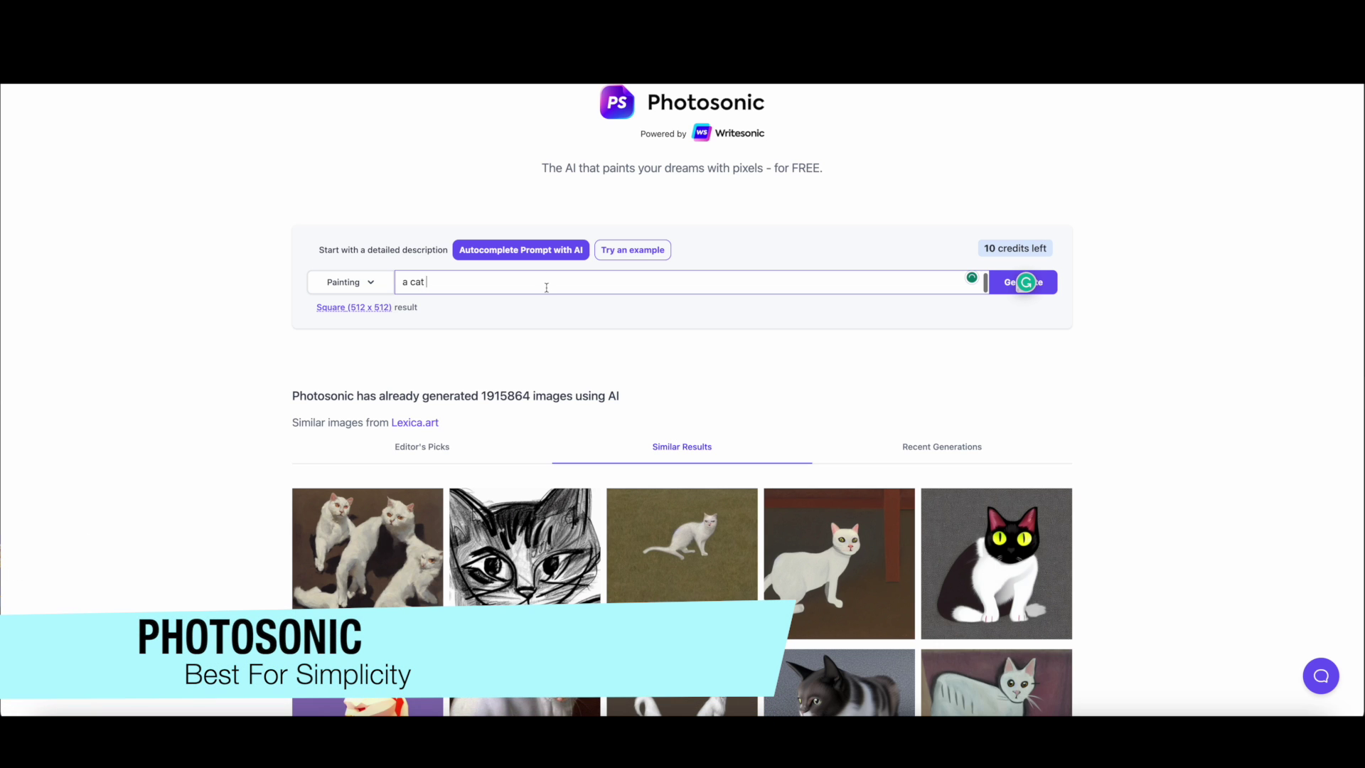
scroll(597, 327, down, 2)
scroll(597, 327, up, 1)
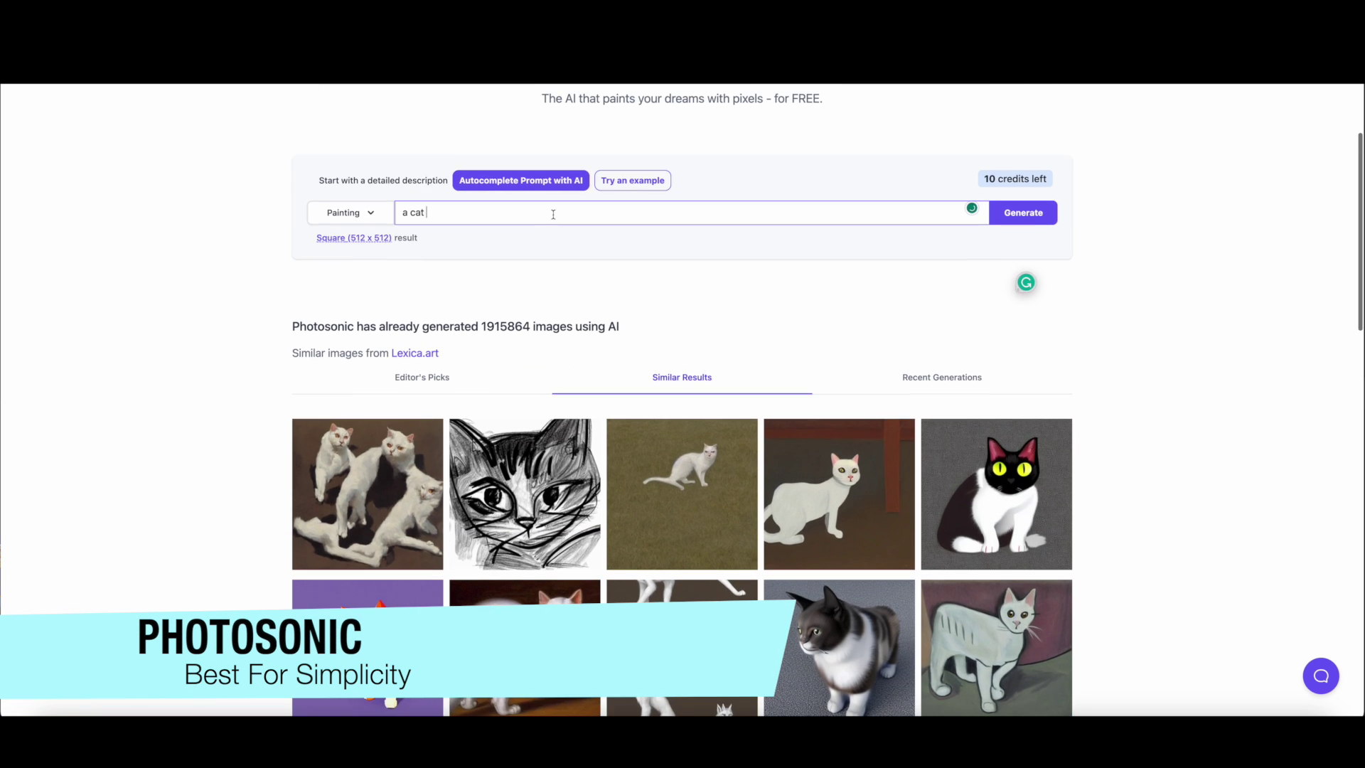
text(wearin)
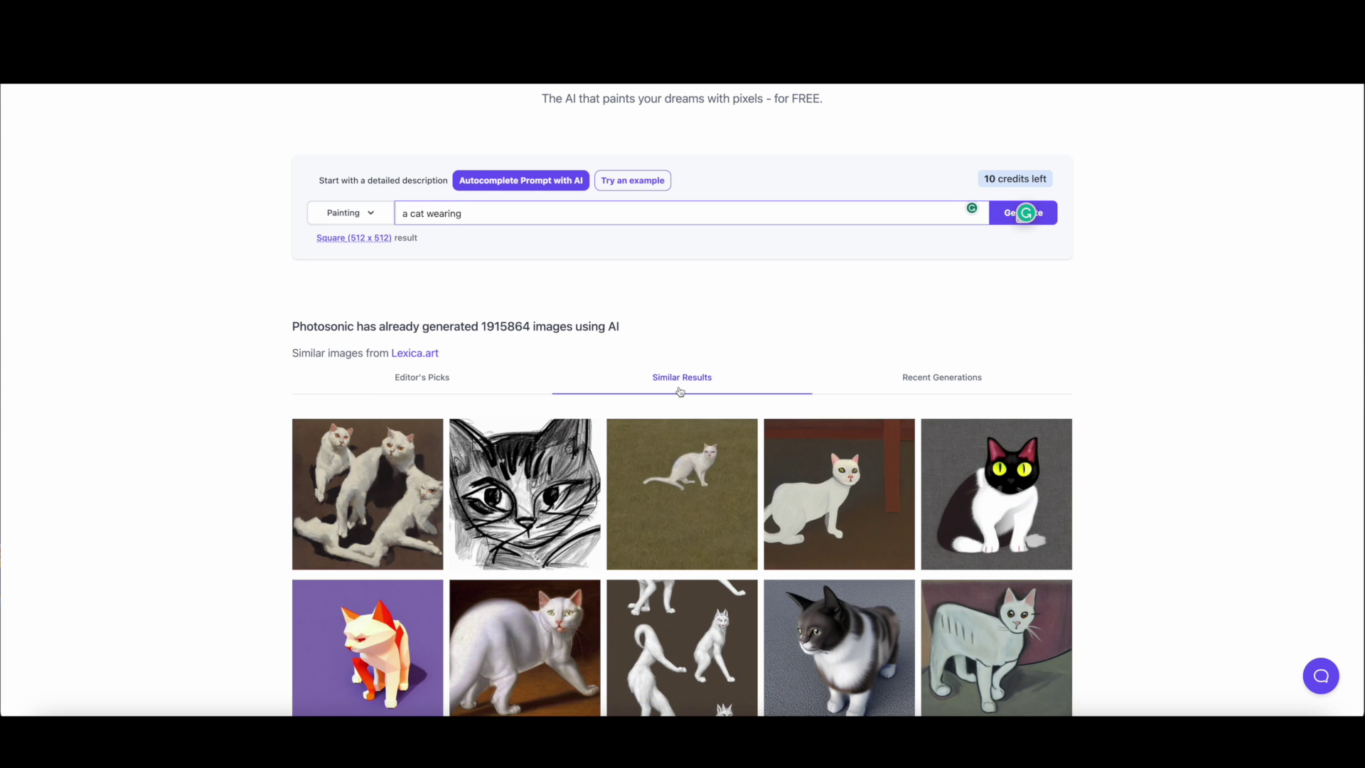
text(g)
click(1022, 212)
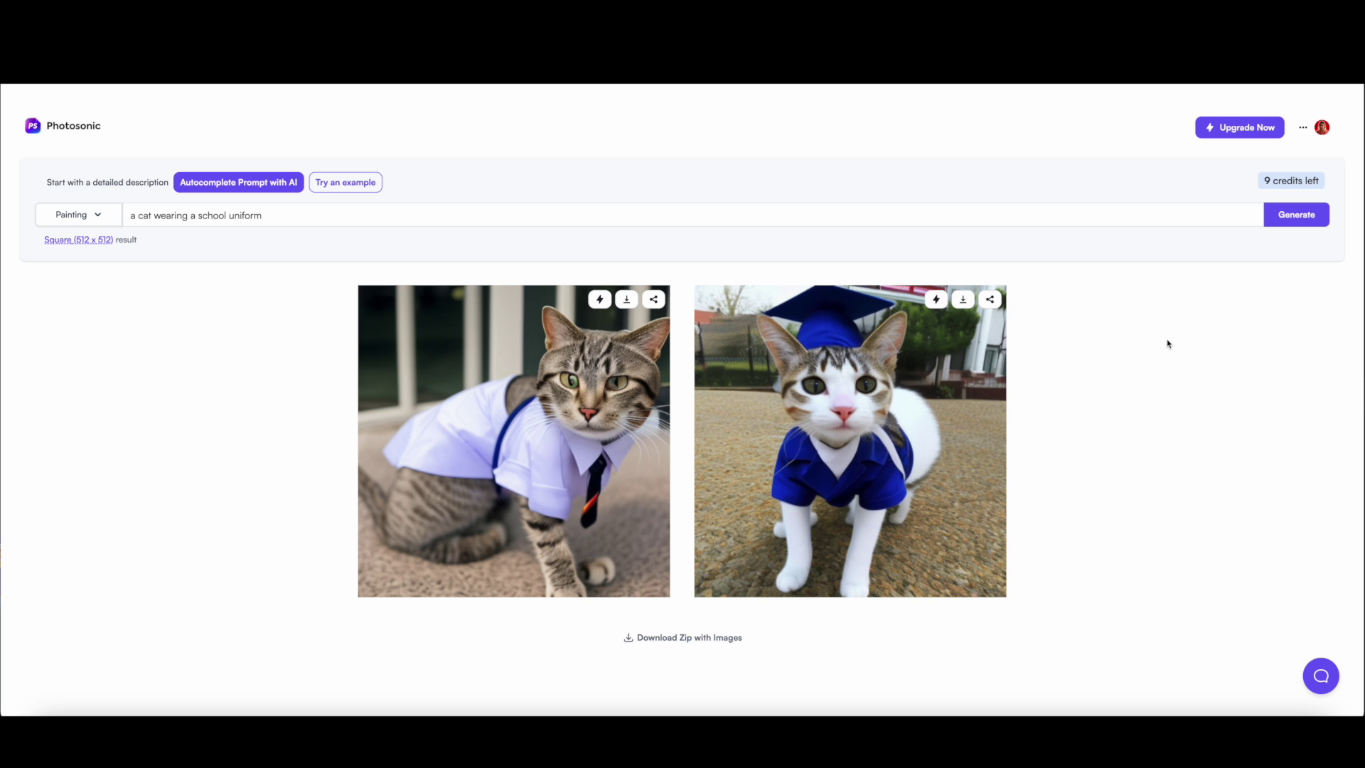
scroll(1180, 342, down, 2)
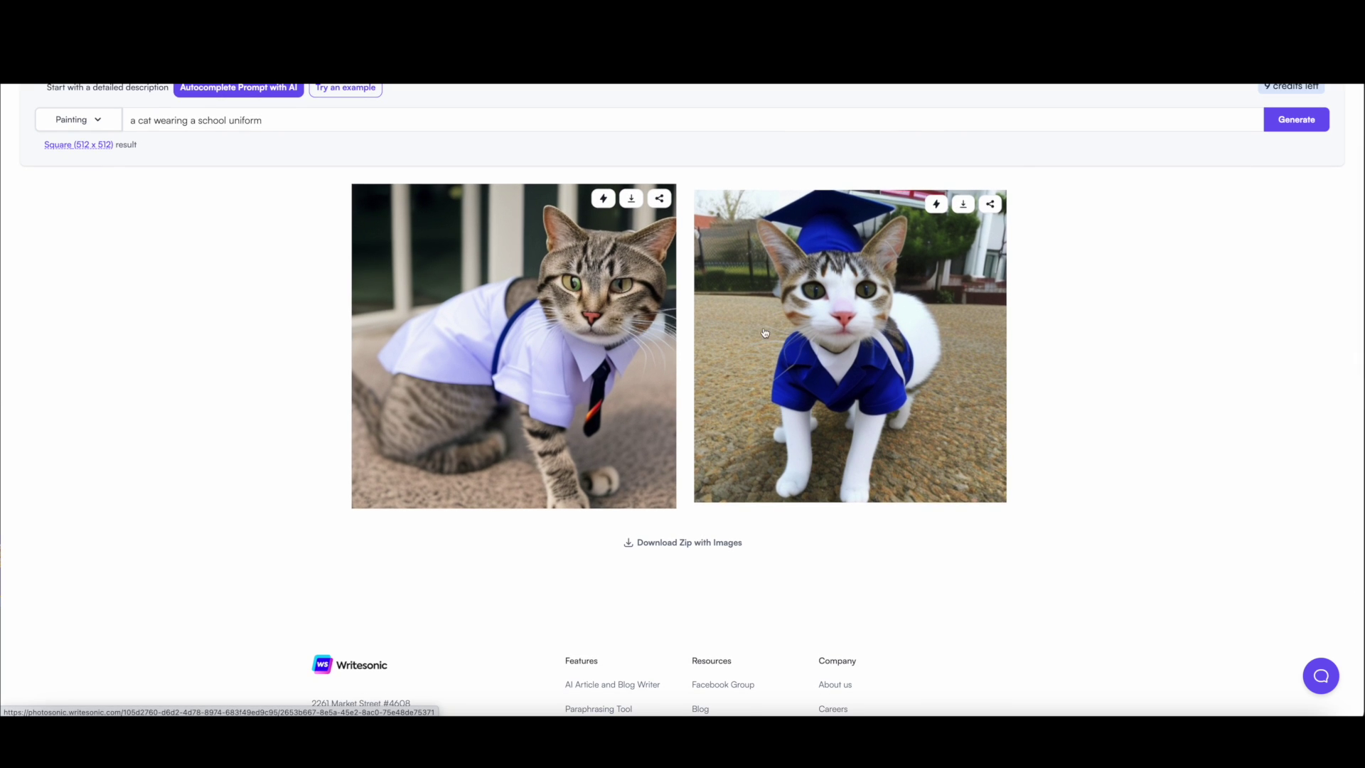
scroll(774, 336, up, 2)
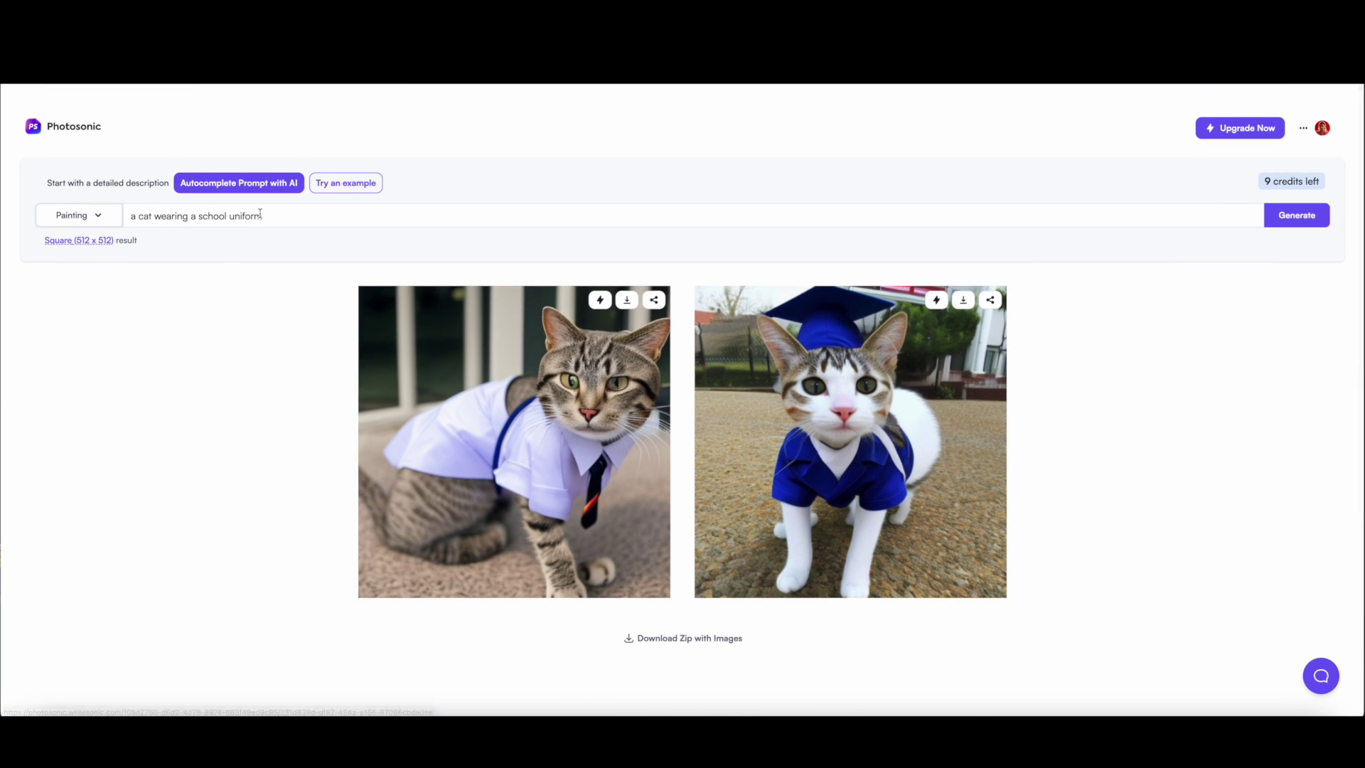
click(83, 216)
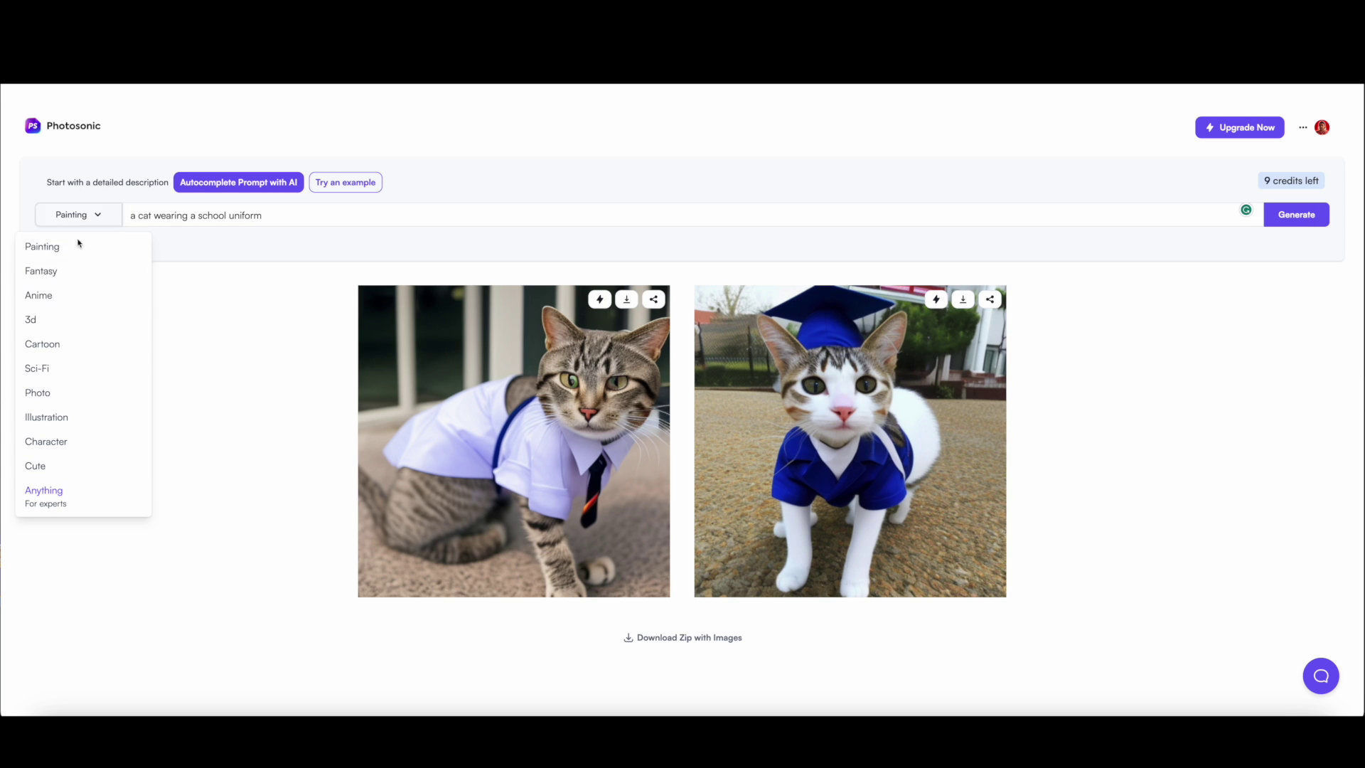
click(63, 297)
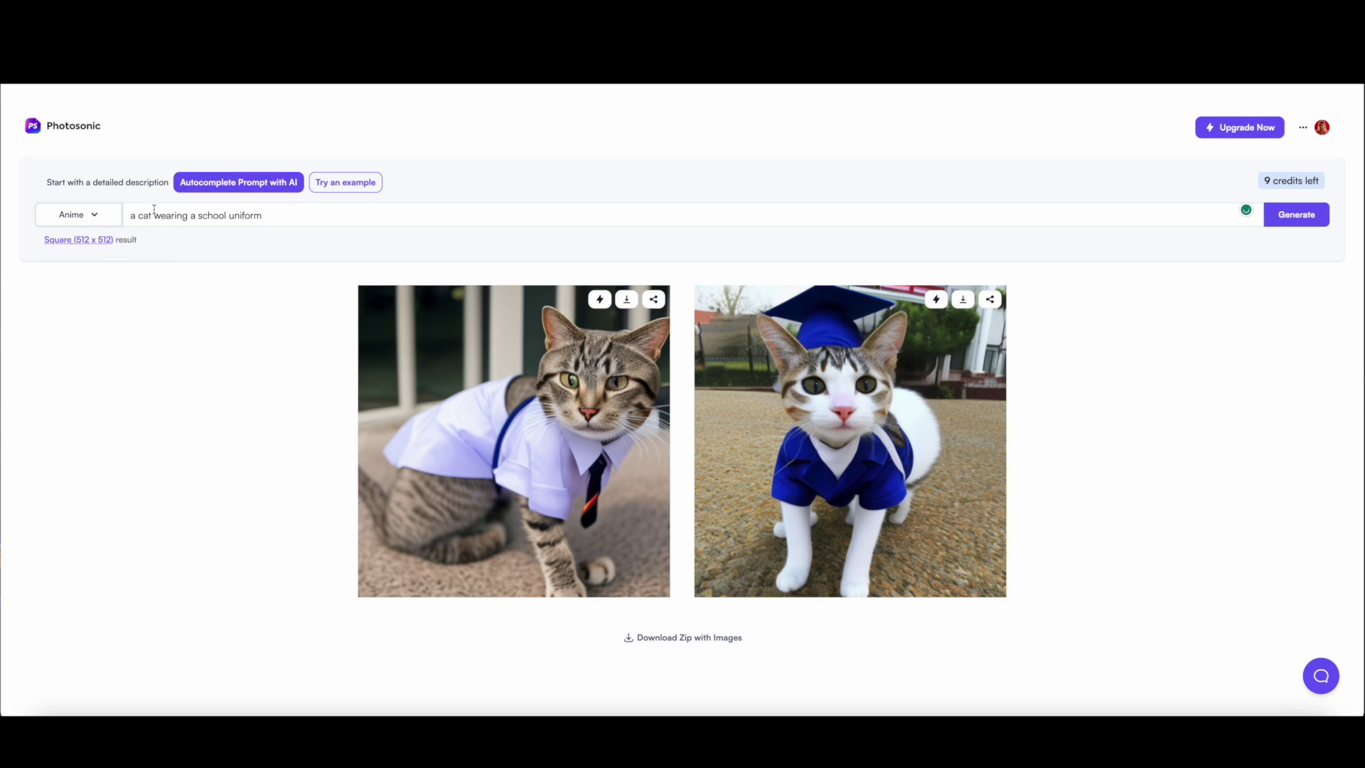
click(147, 214)
key(ctrl+a)
text(a)
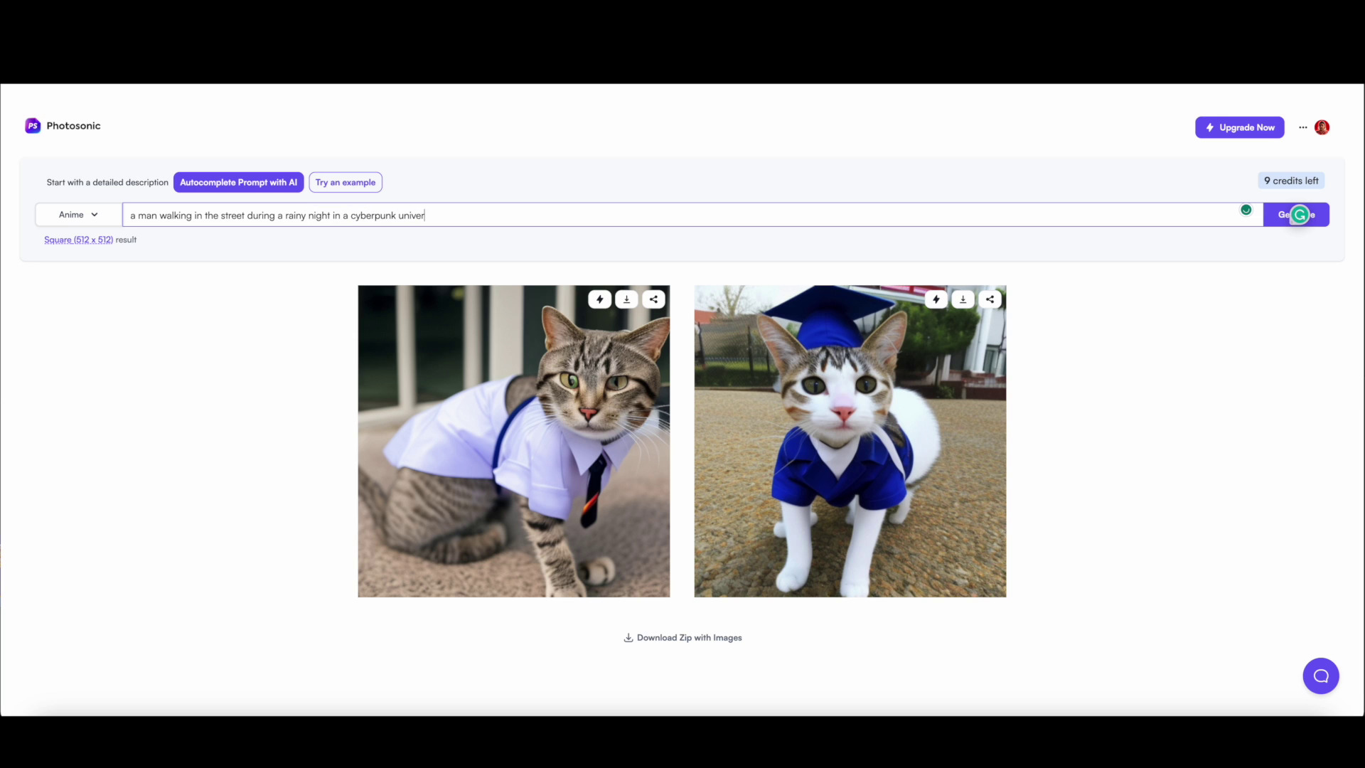
Generate the rainy night street images, then load the example assassin portrait prompt.
click(1298, 214)
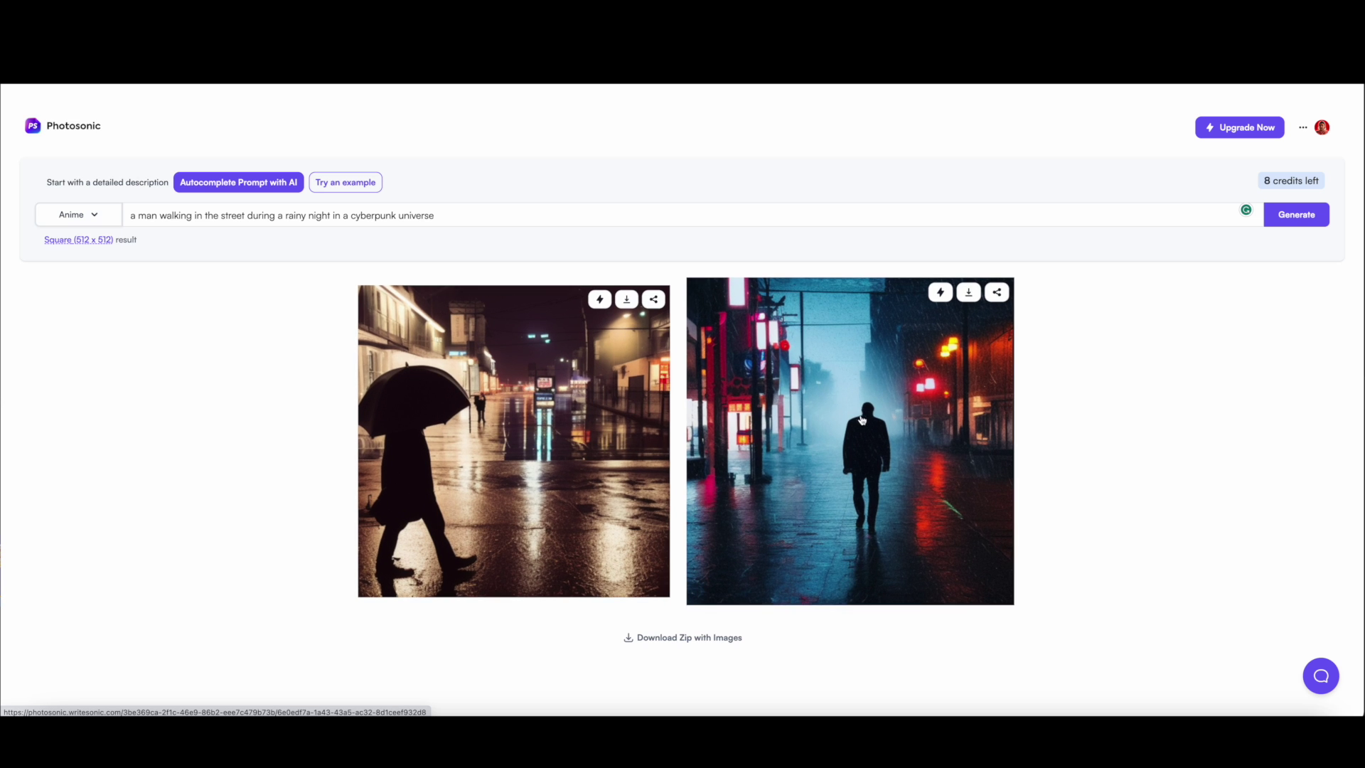
scroll(853, 406, down, 2)
scroll(956, 396, up, 2)
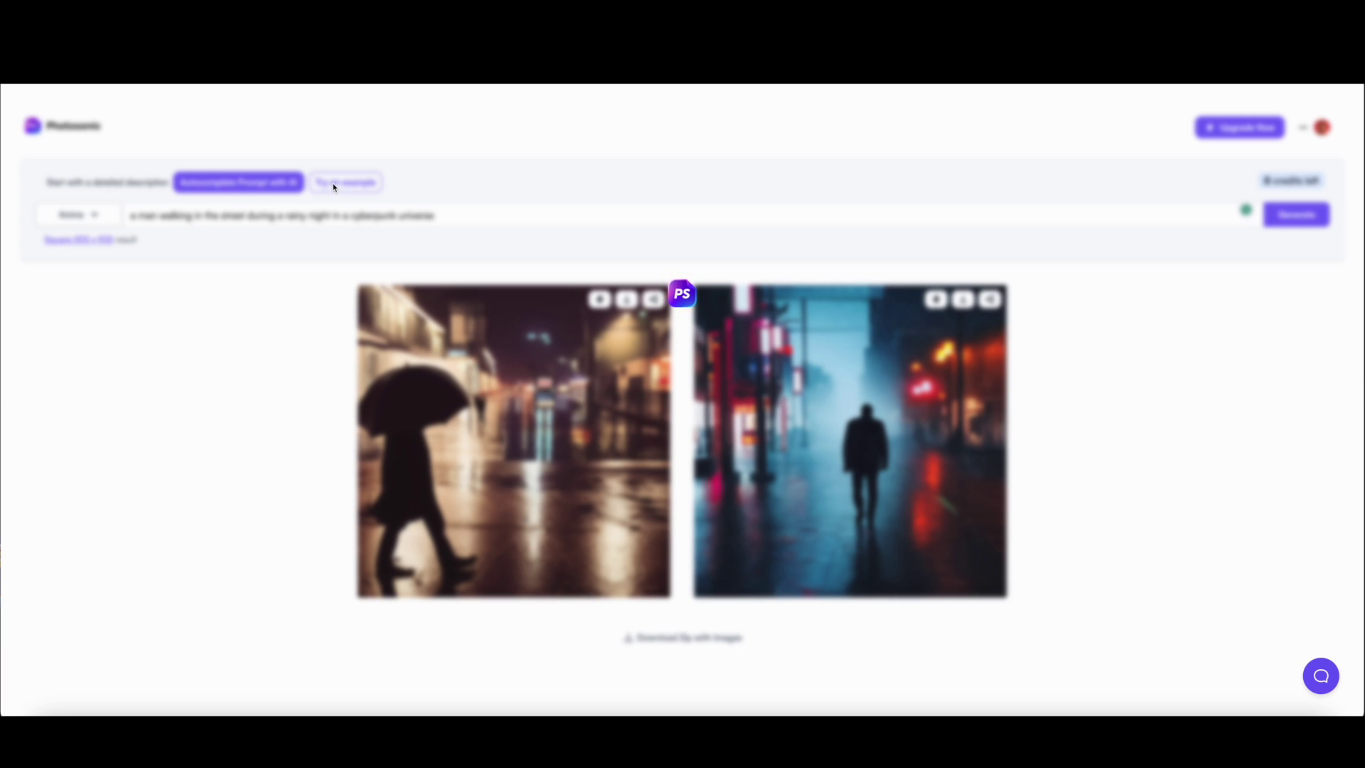
click(334, 188)
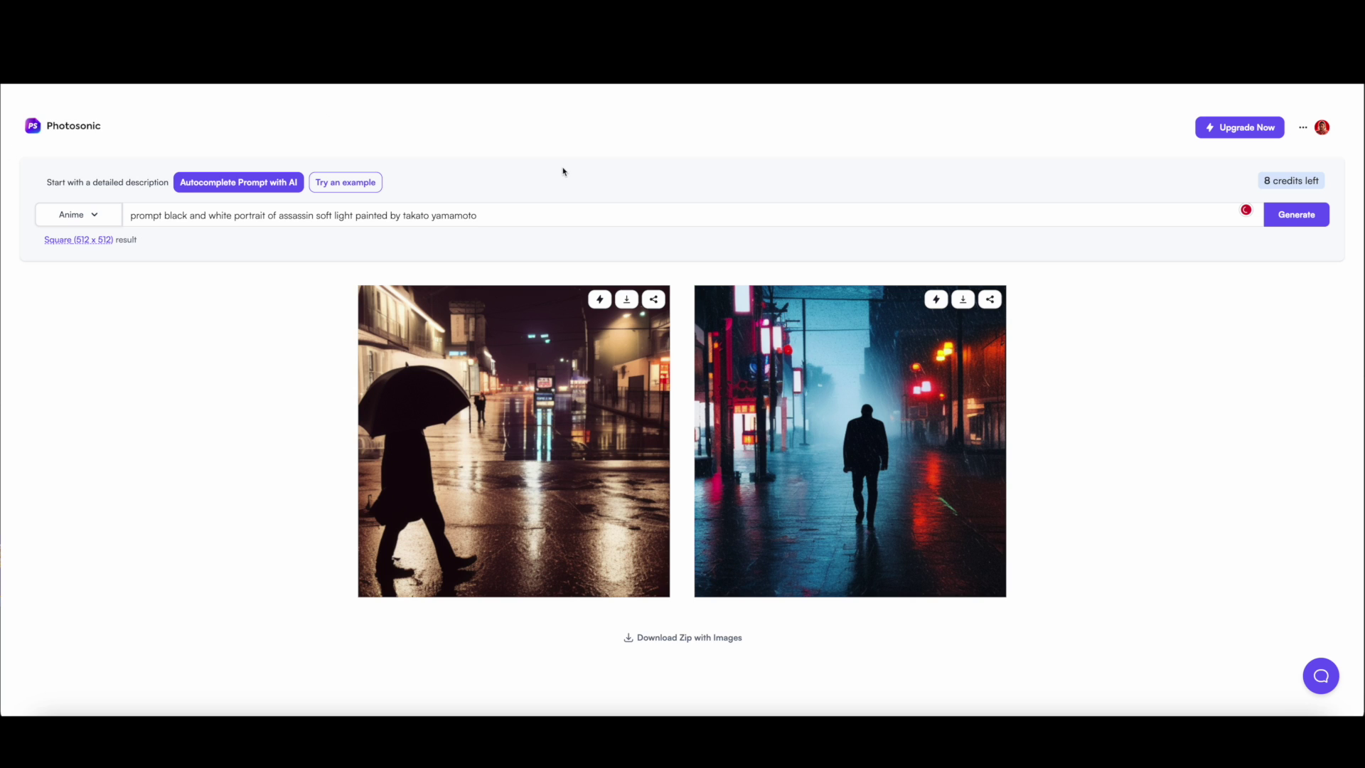
scroll(718, 331, down, 2)
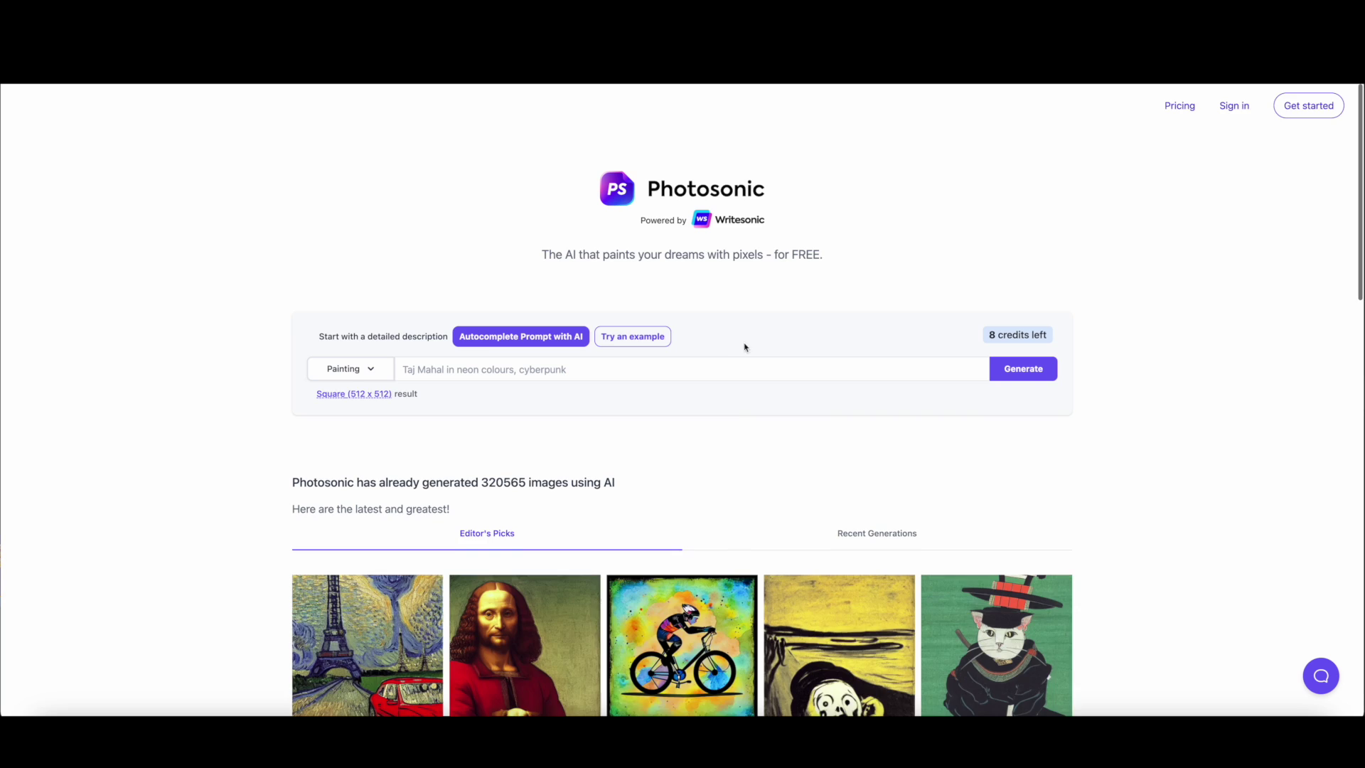
Enter 'a dog swimming', browse the similar dog images, and view Recent Generations.
click(682, 307)
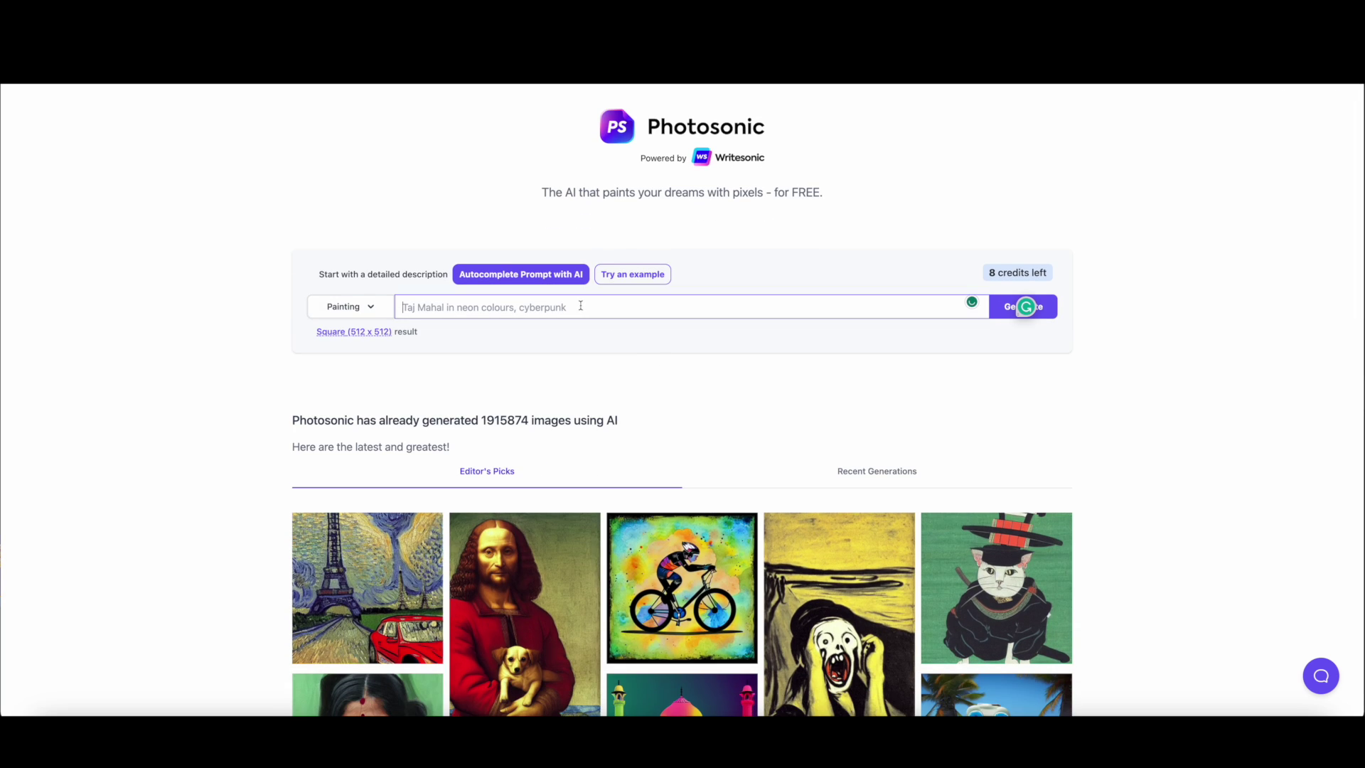
text(a dog sw)
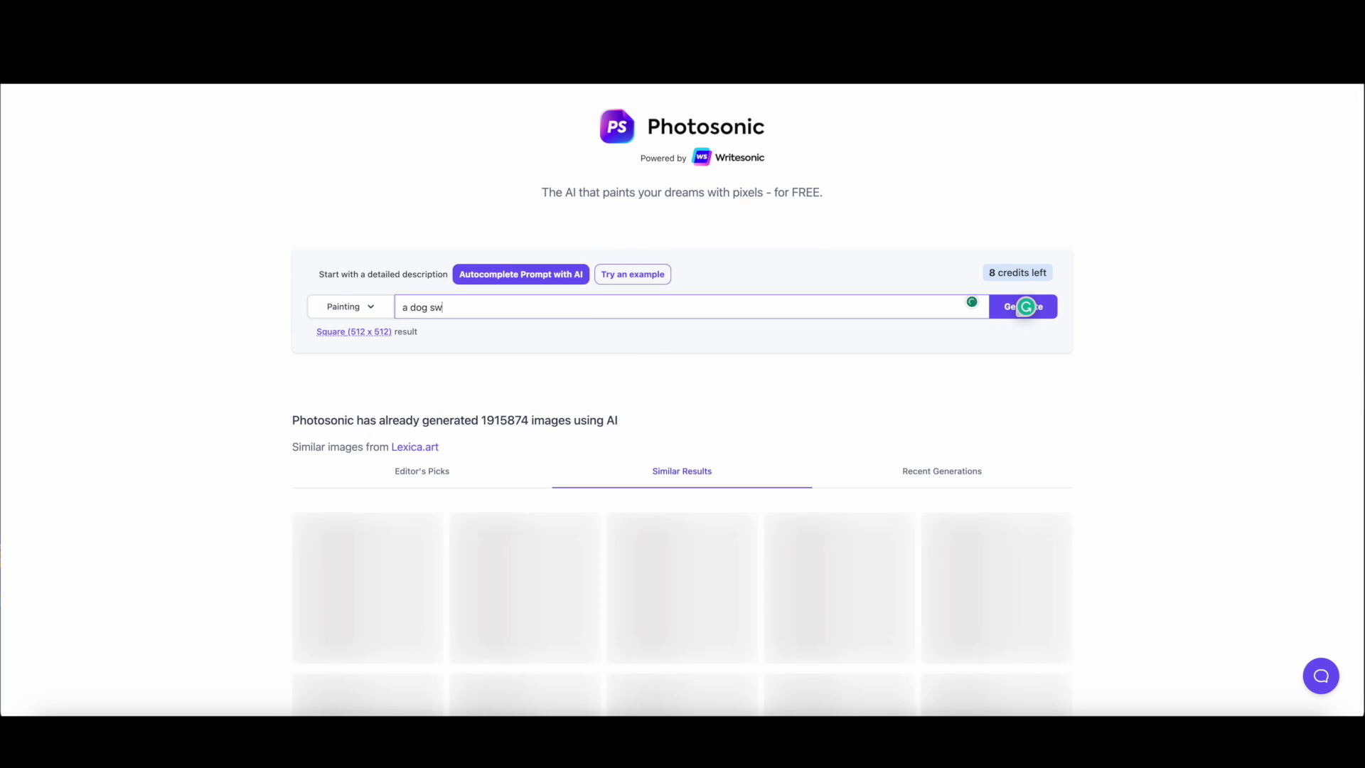
text(imming)
scroll(752, 372, down, 5)
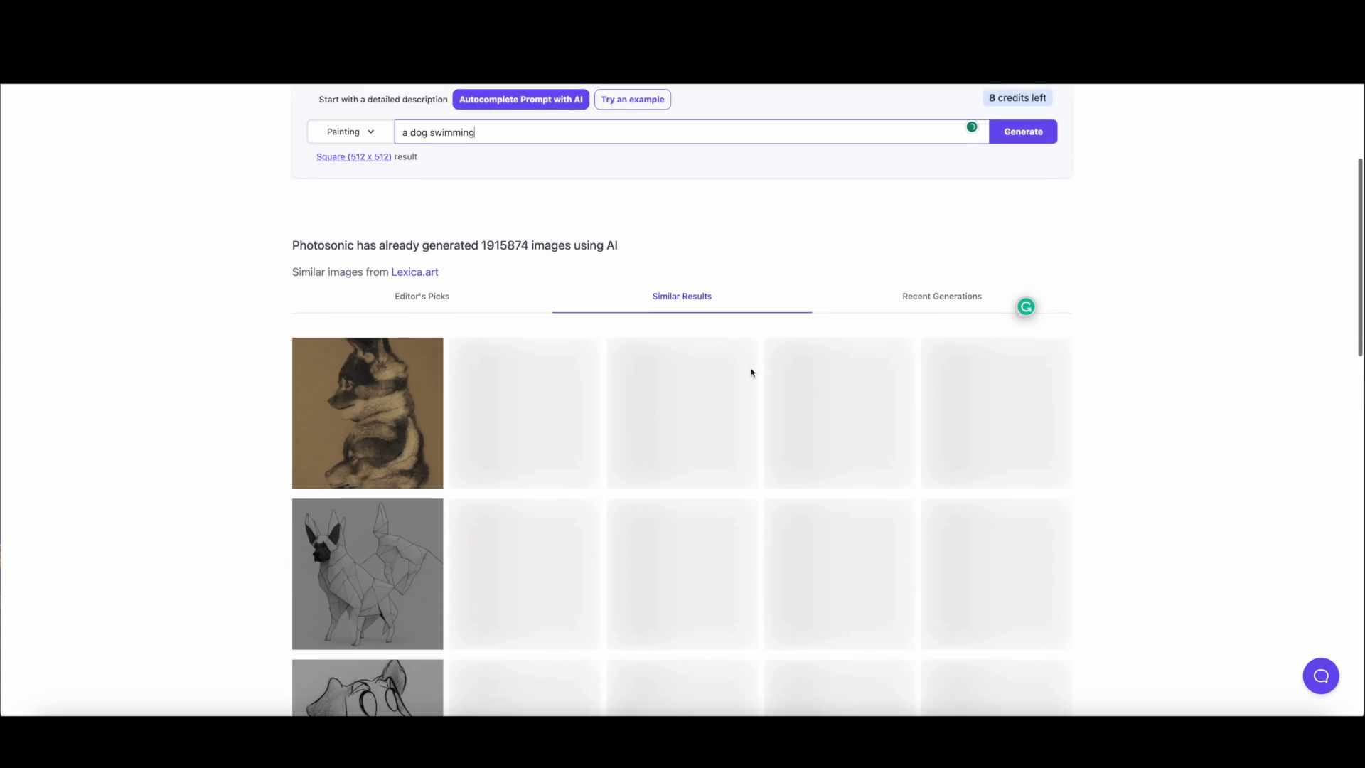
scroll(752, 372, down, 1)
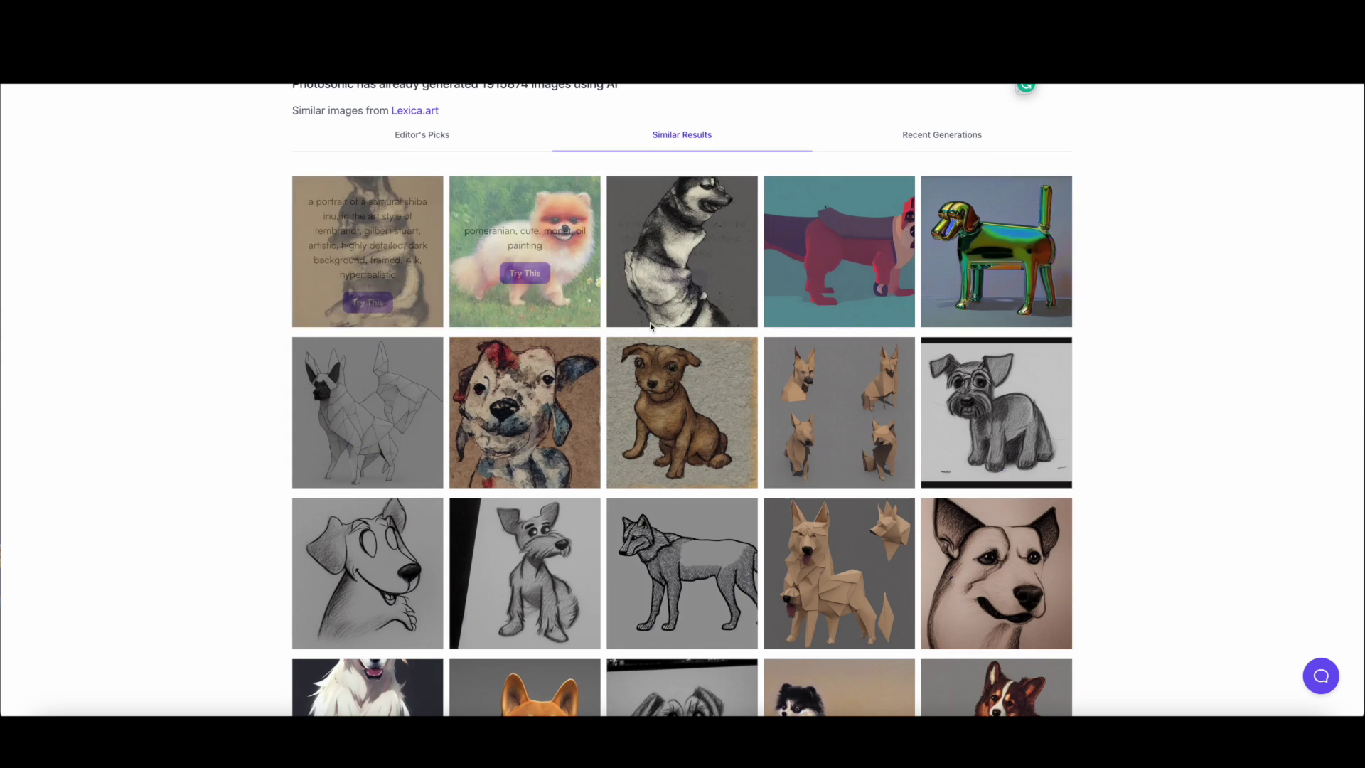
scroll(1014, 359, down, 3)
scroll(1015, 358, down, 2)
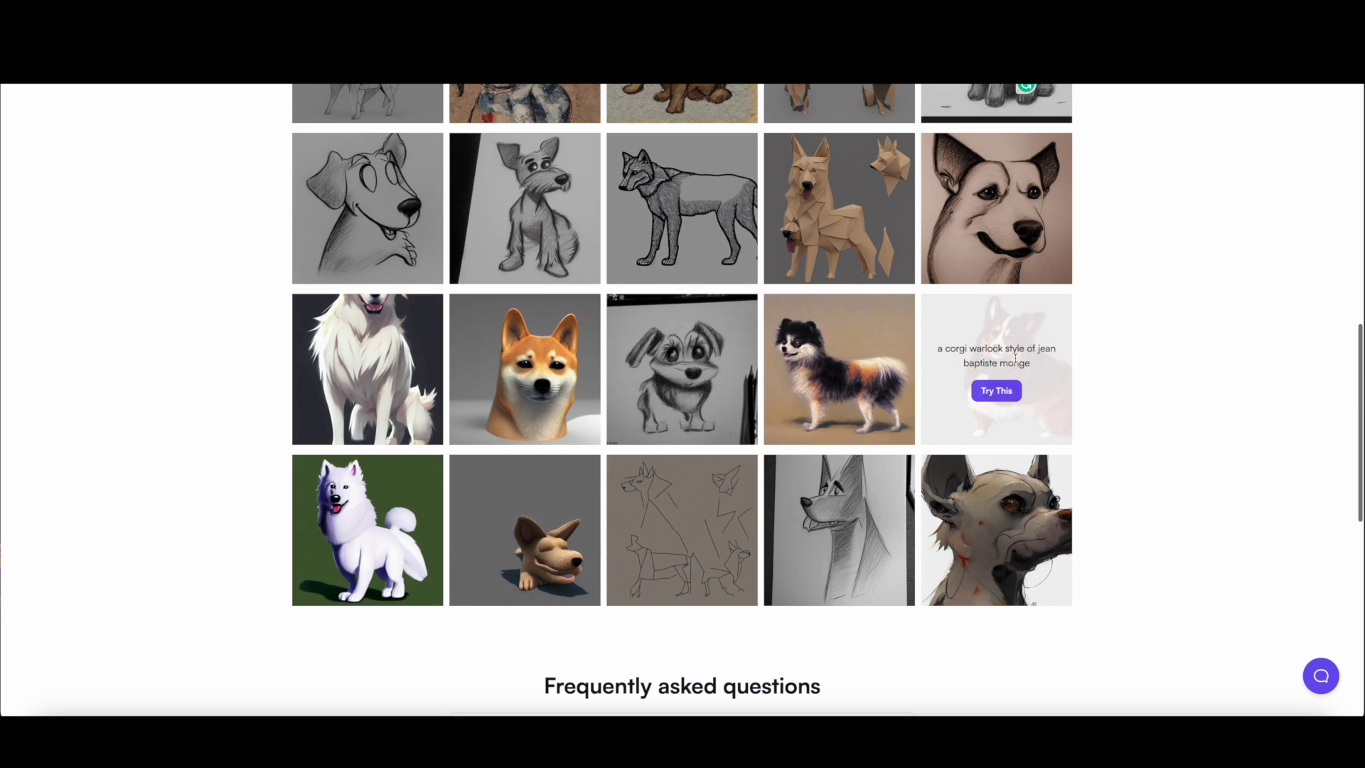
scroll(1015, 358, up, 2)
scroll(1016, 358, up, 5)
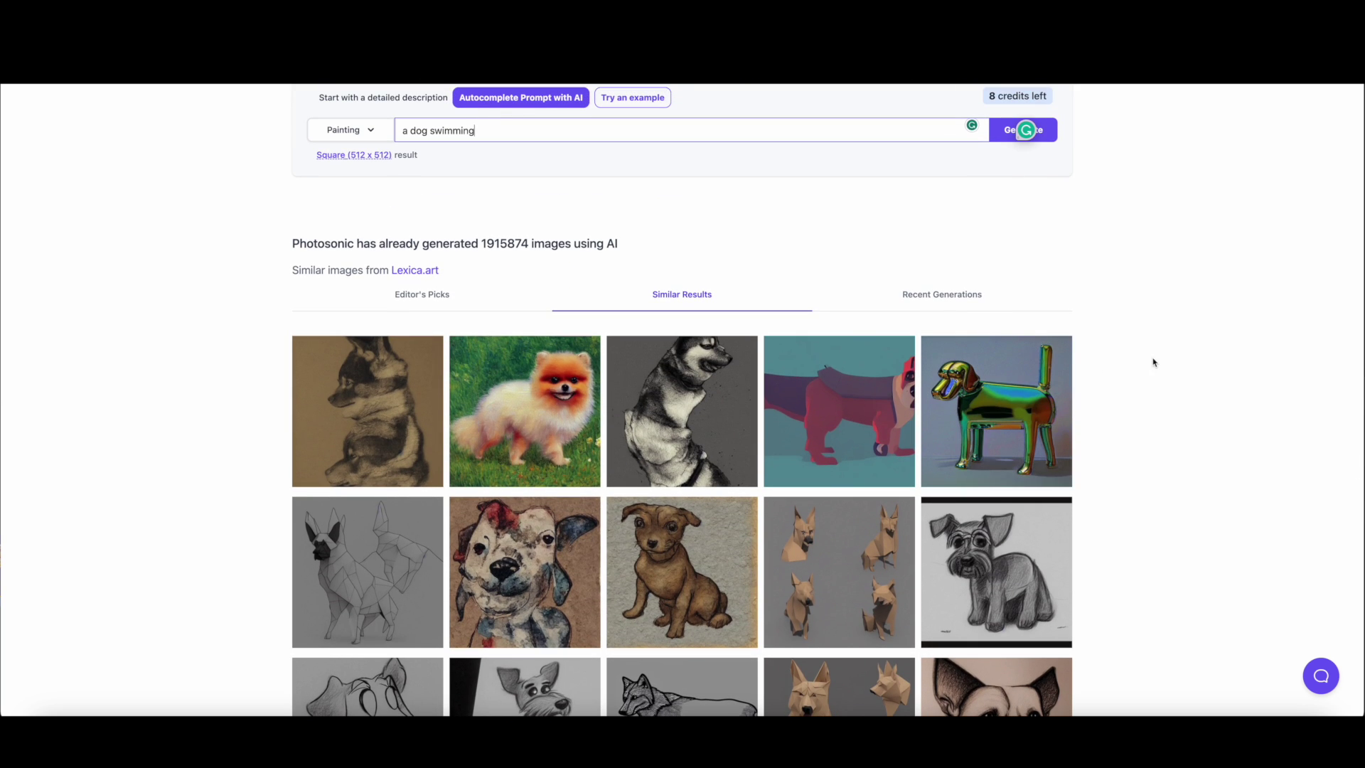
click(952, 298)
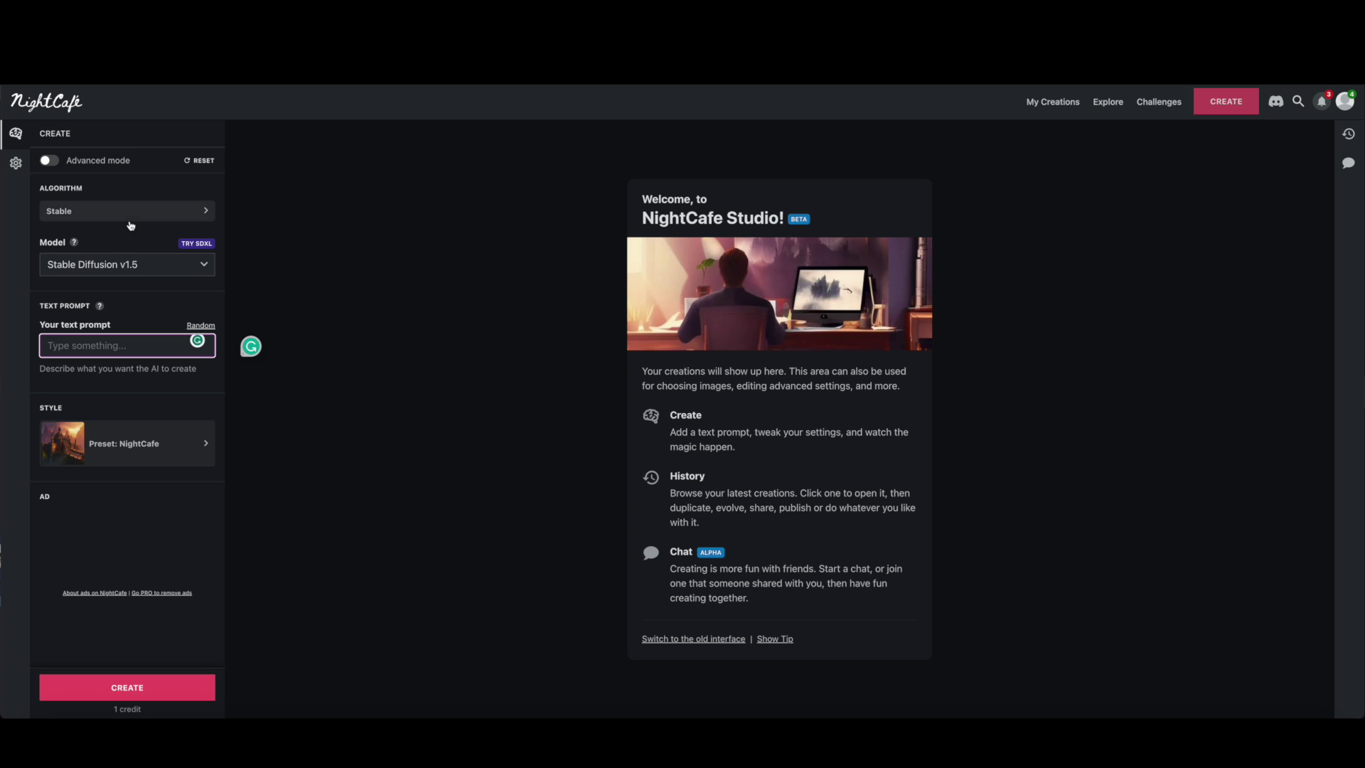
Choose Stable Diffusion v2.1 as the NightCafe model.
click(128, 268)
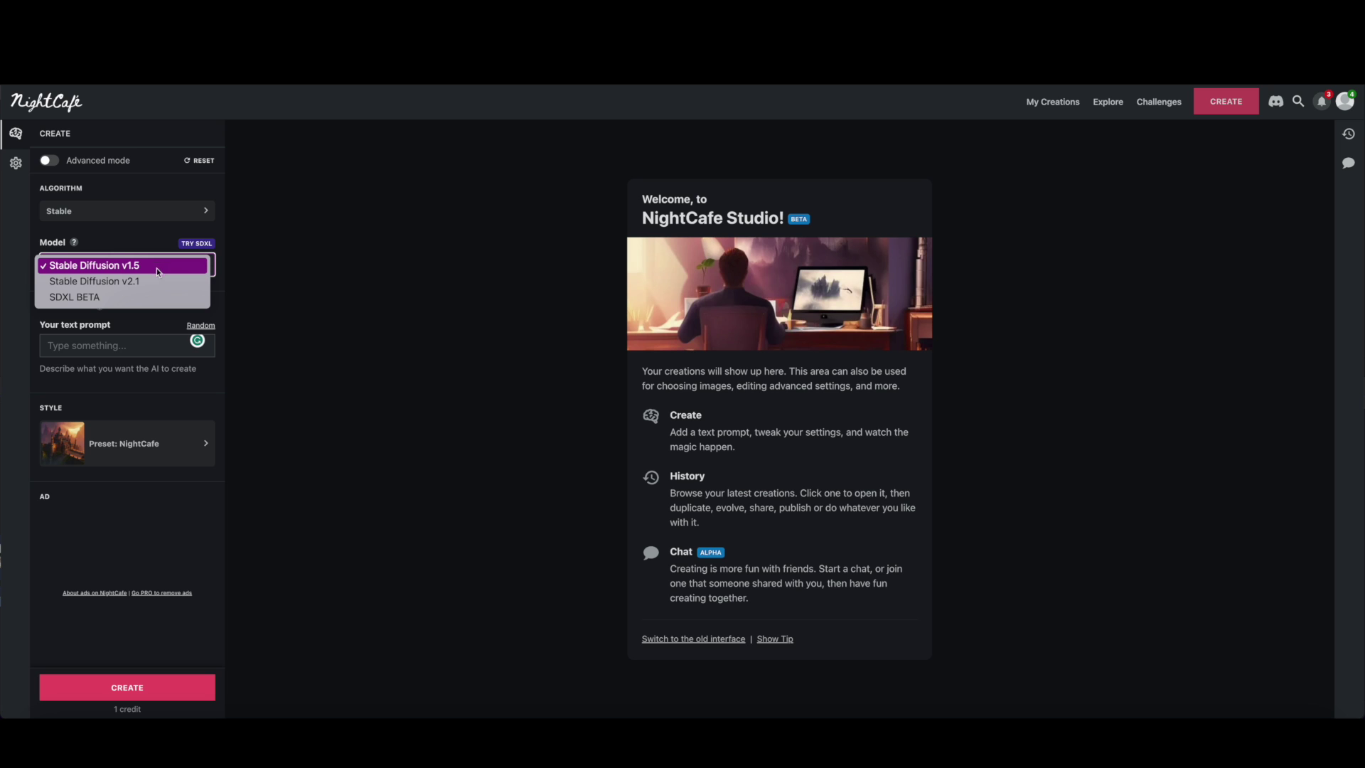
click(93, 280)
click(142, 210)
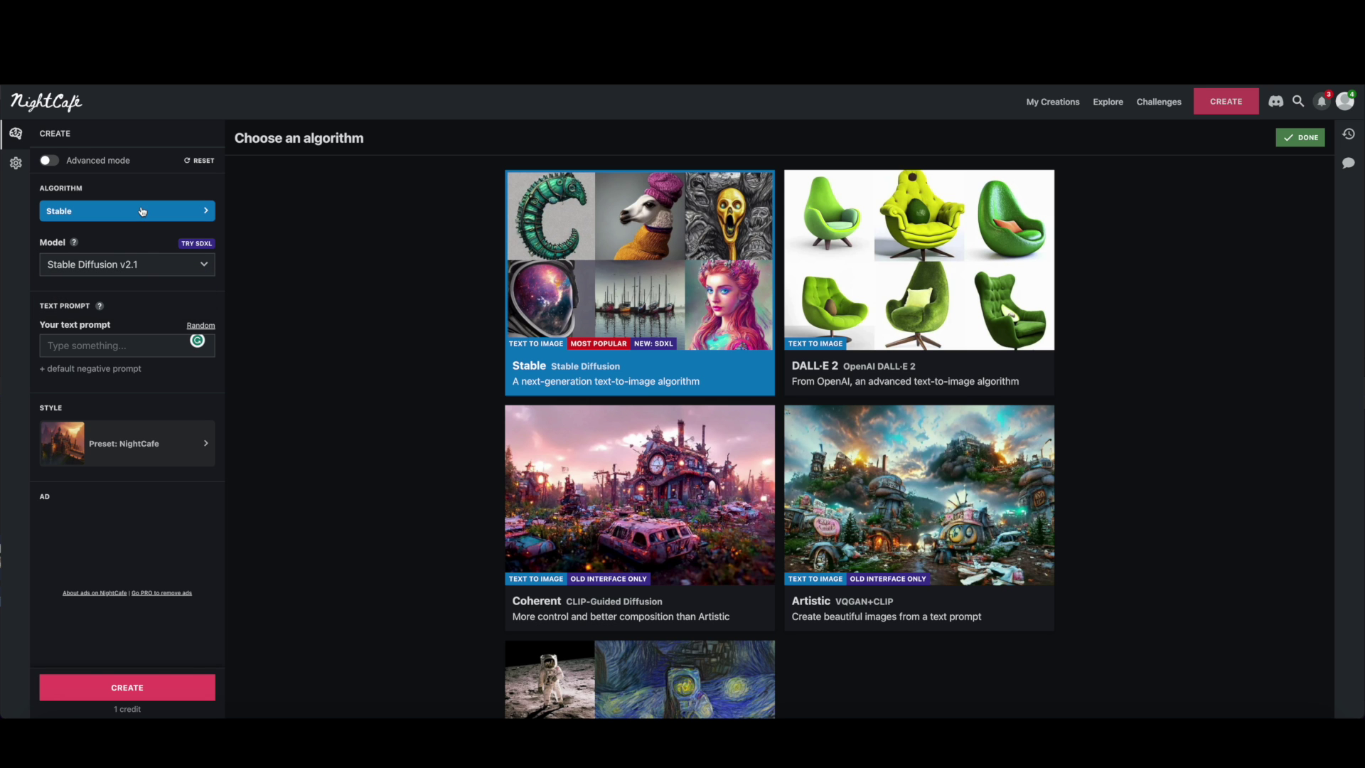
Enter 'a man walking on the beach', pick the Hyperreal style, and create.
click(118, 344)
text(a man )
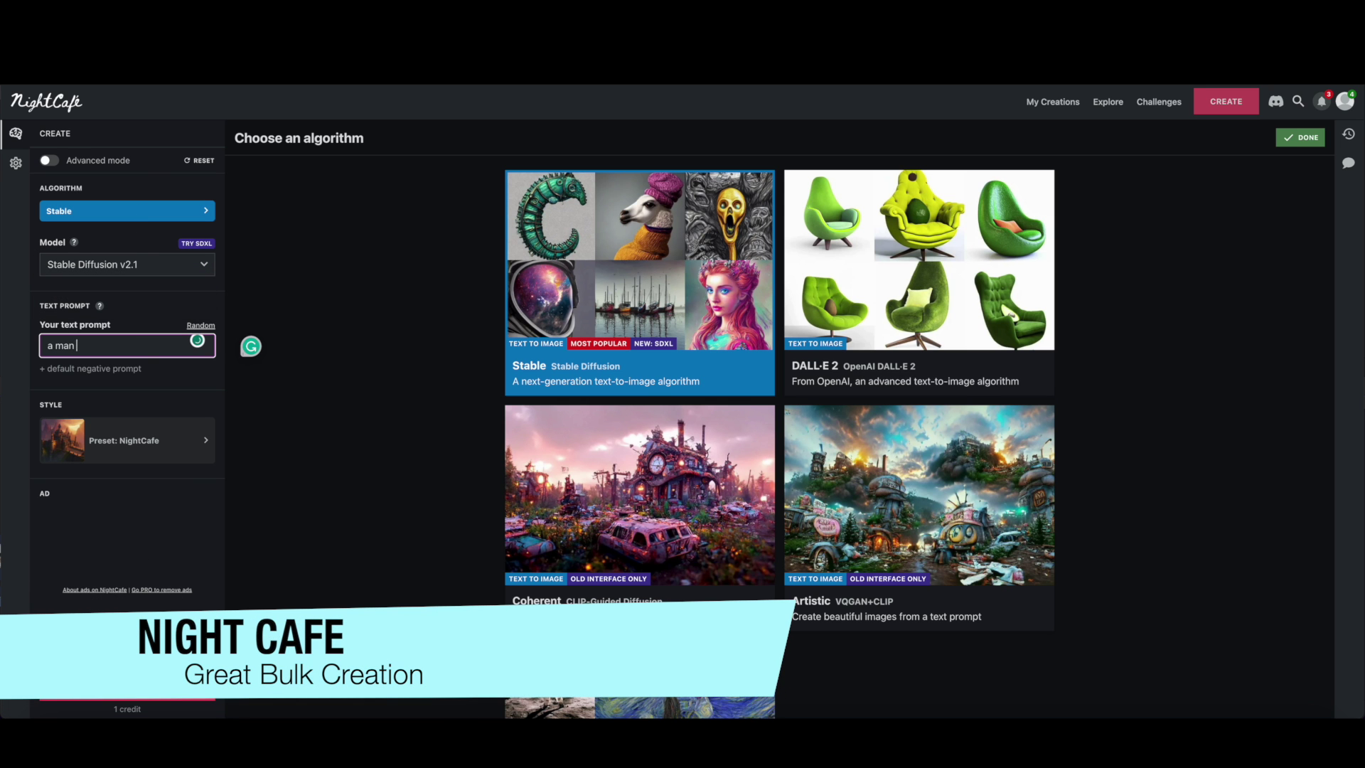
text(walki)
key(BackSpace)
key(BackSpace)
key(BackSpace)
key(BackSpace)
key(BackSpace)
click(126, 440)
scroll(691, 410, down, 2)
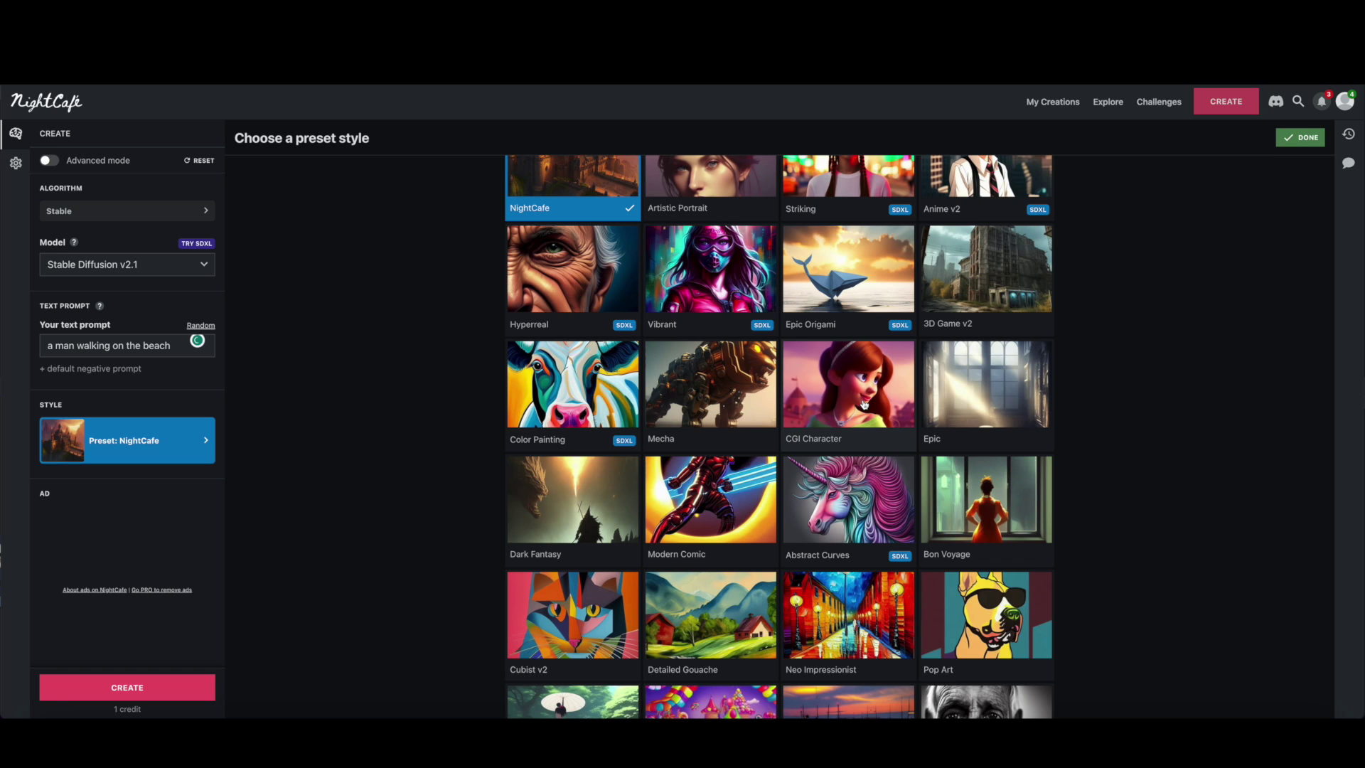
click(575, 283)
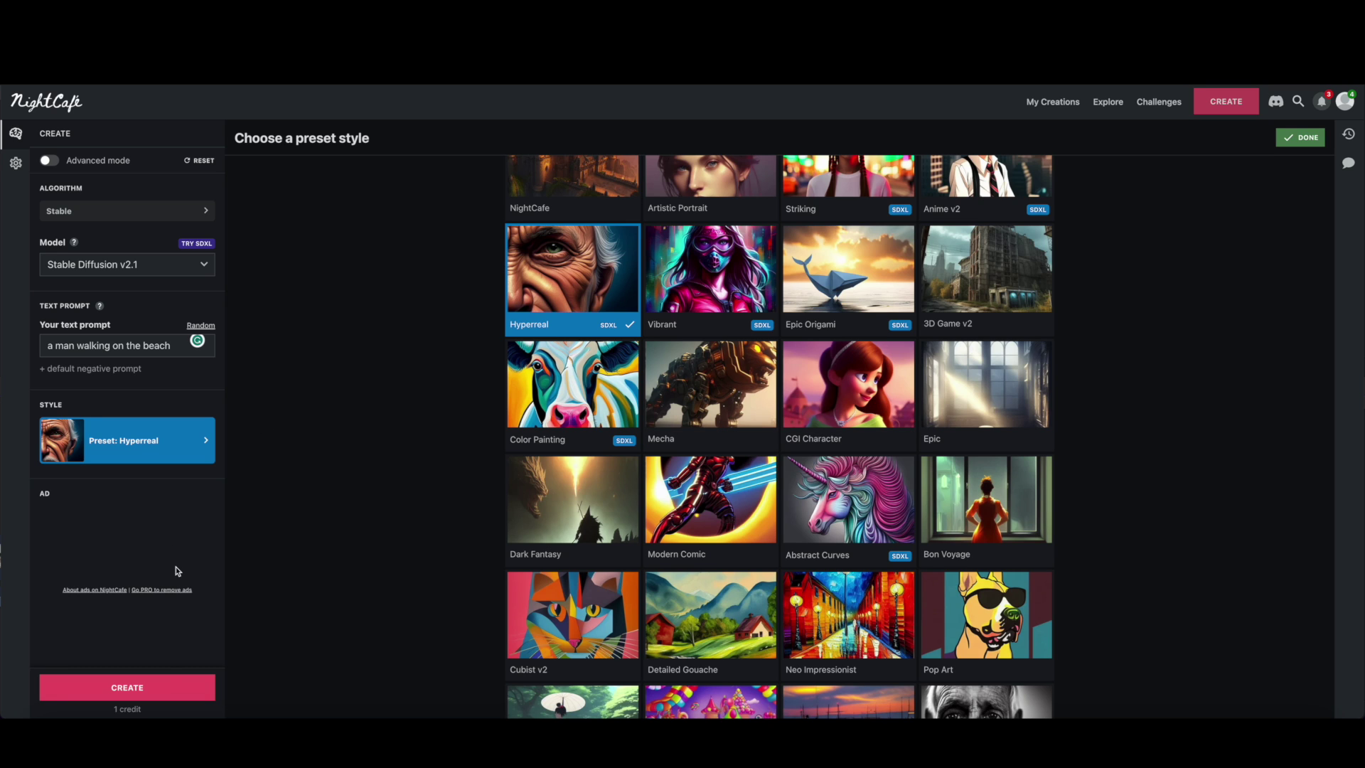
click(127, 687)
scroll(422, 479, up, 1)
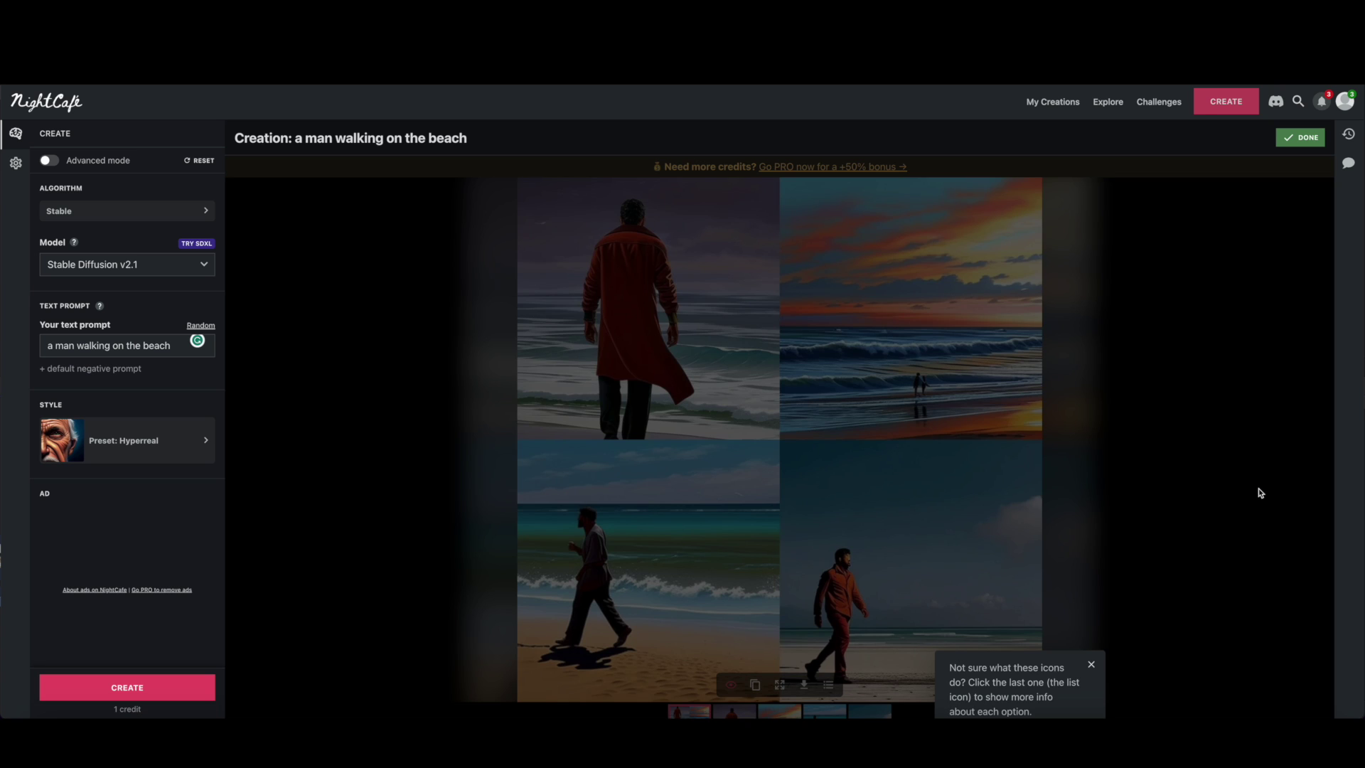
Dismiss the tip, view the second through fifth beach images, and select the prompt.
click(1093, 668)
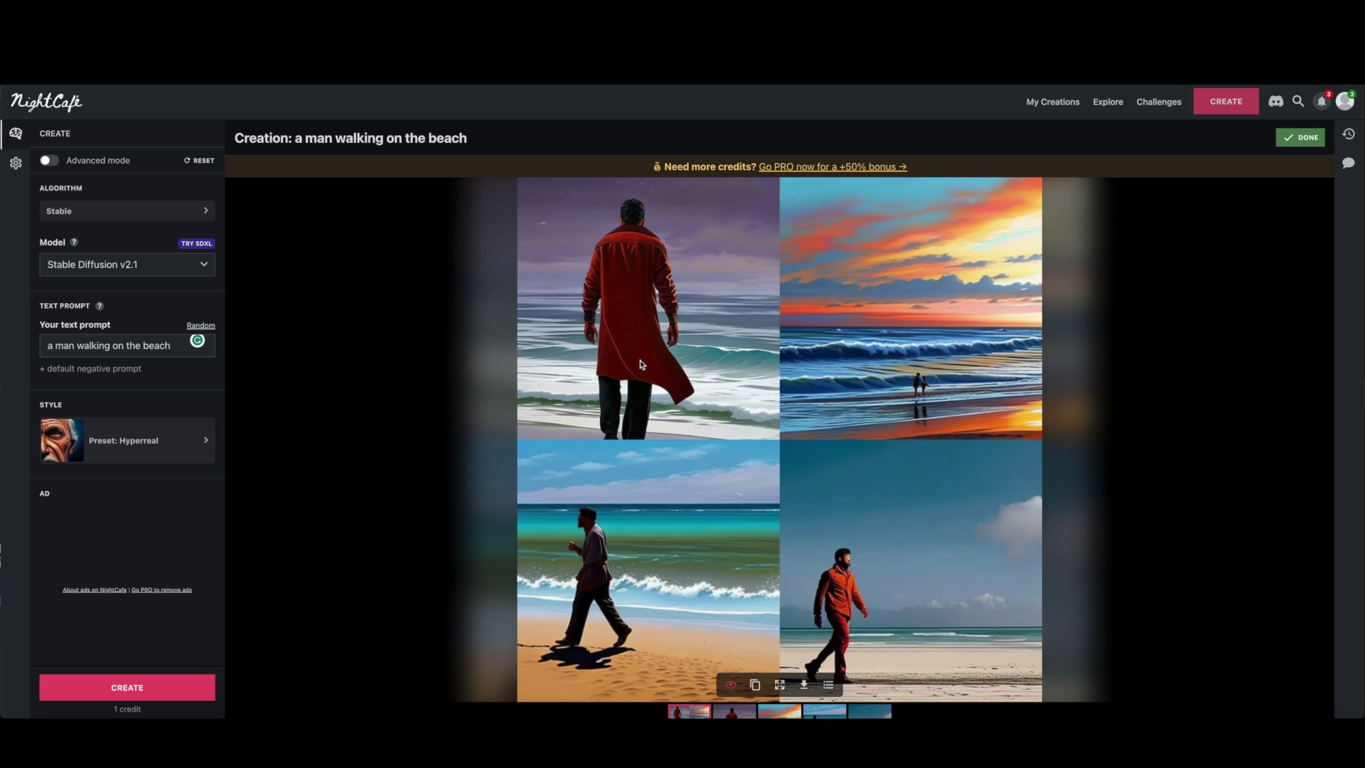
scroll(638, 358, down, 3)
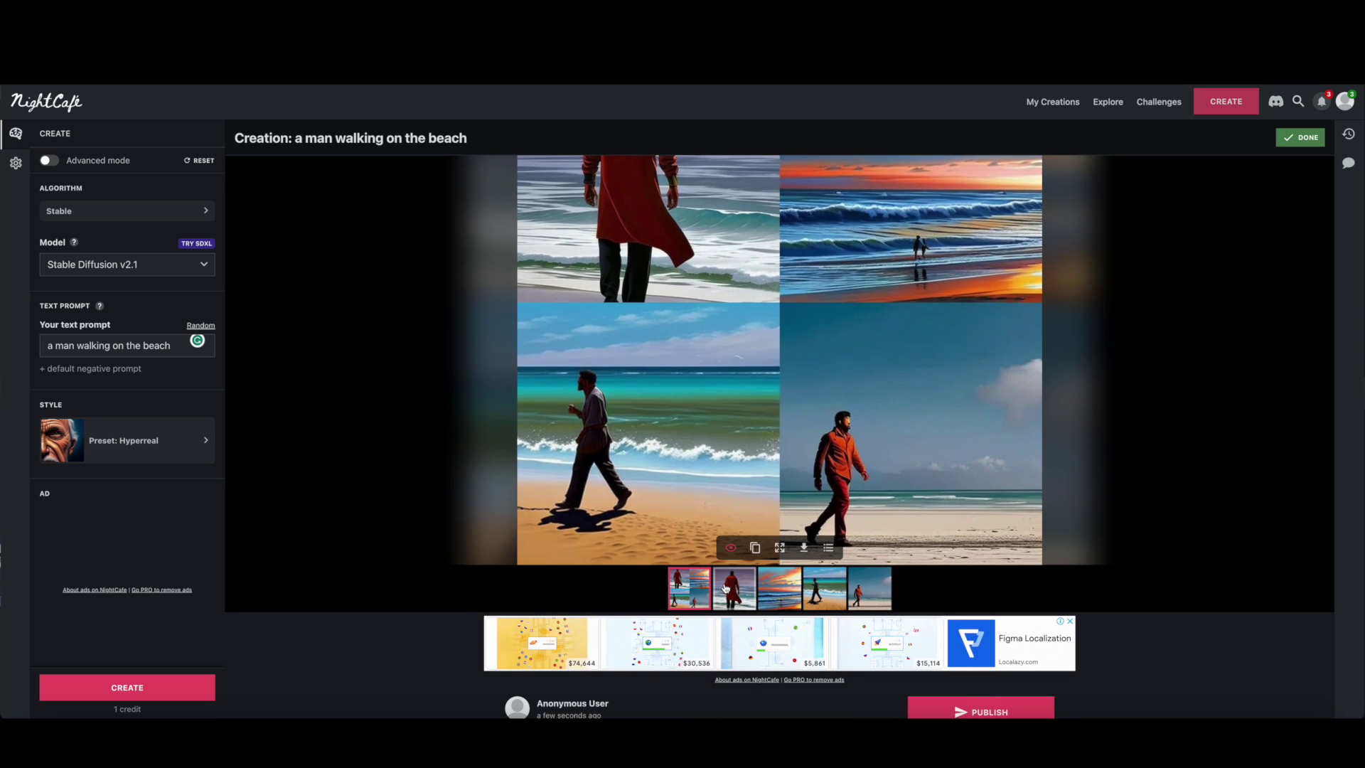
click(726, 588)
click(787, 513)
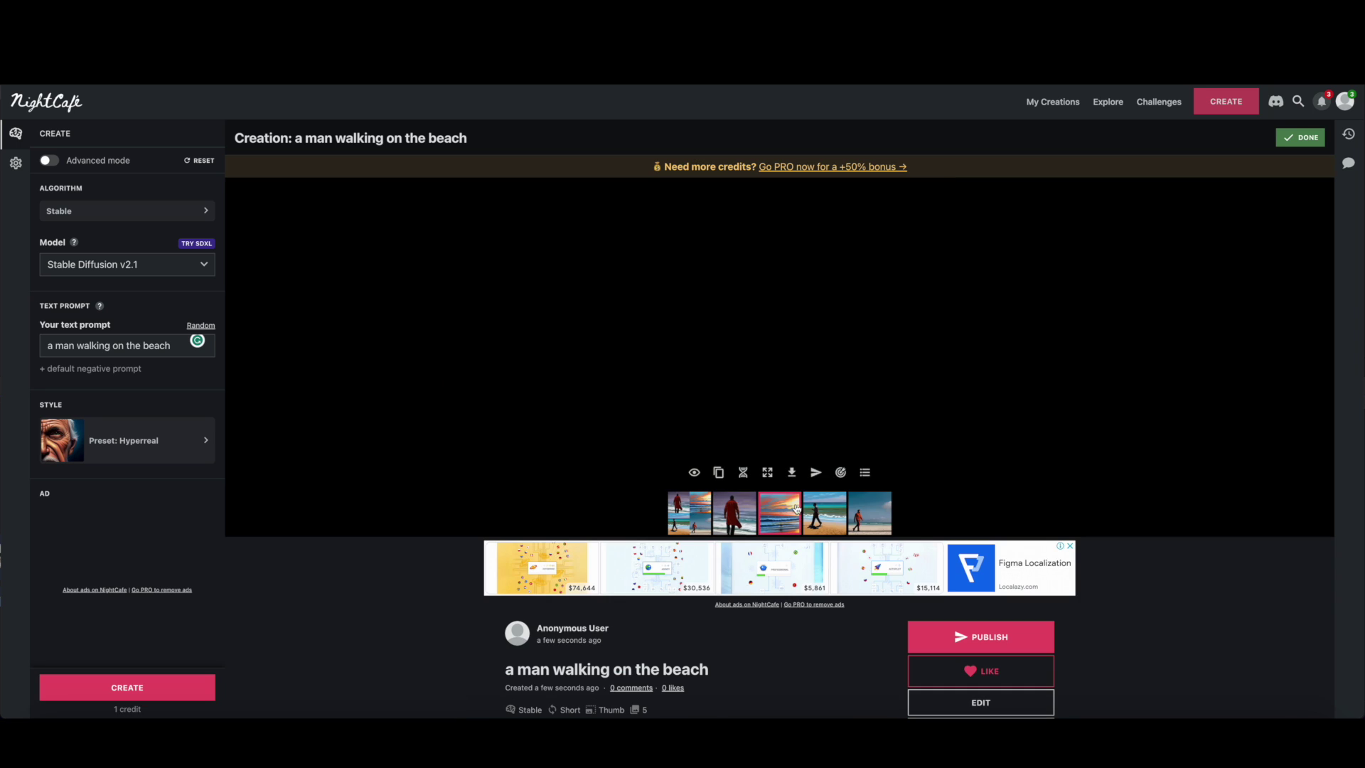
click(830, 516)
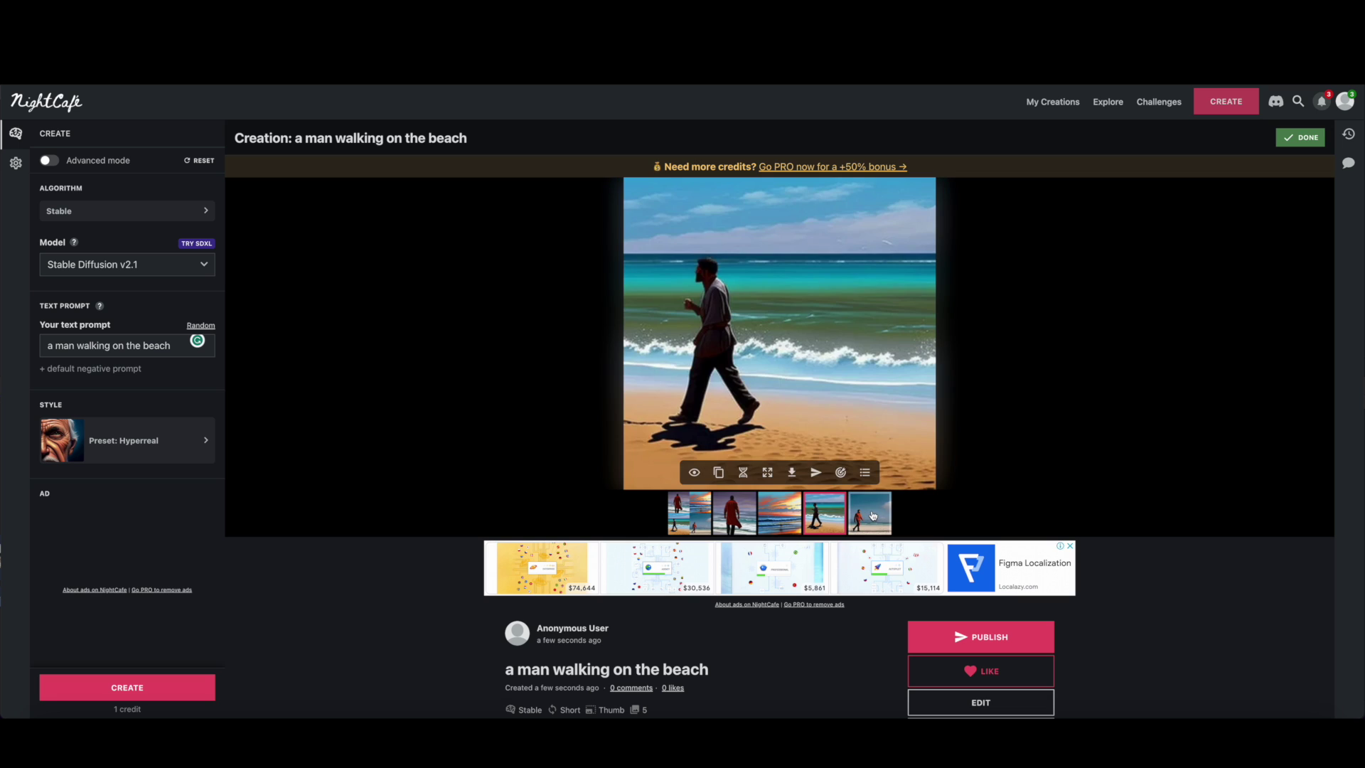
click(873, 516)
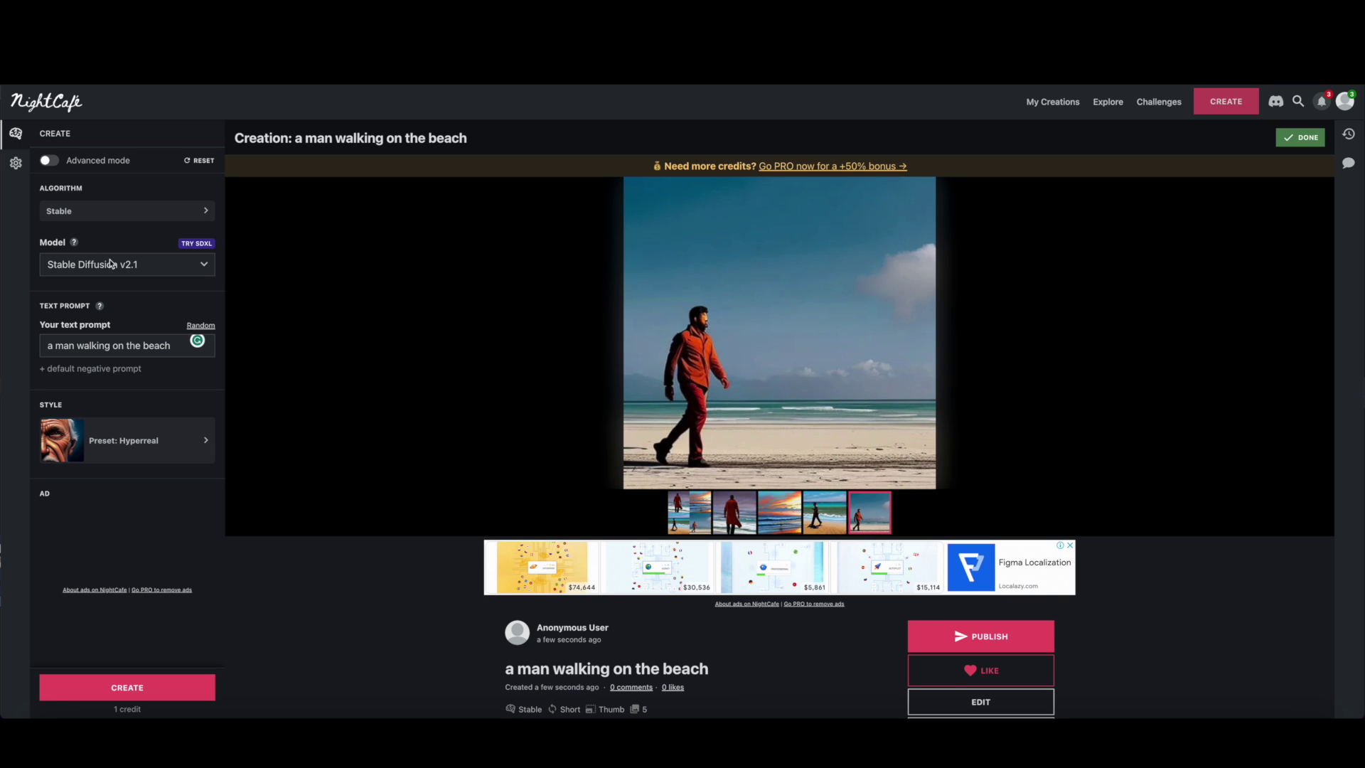
click(116, 346)
Create 'a beautiful princess with elvish ears' in CGI Character style and browse the portraits.
key(ctrl+a)
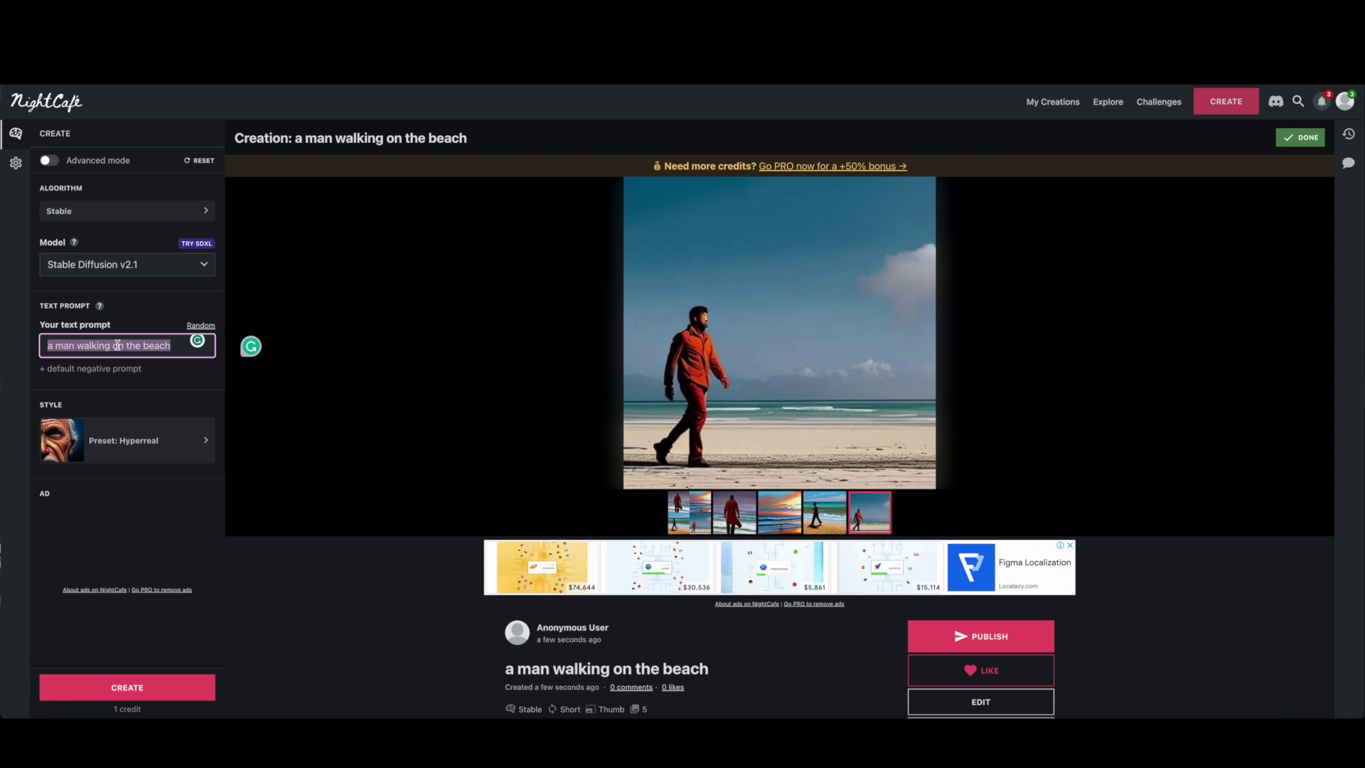
text(a beautiful princess with)
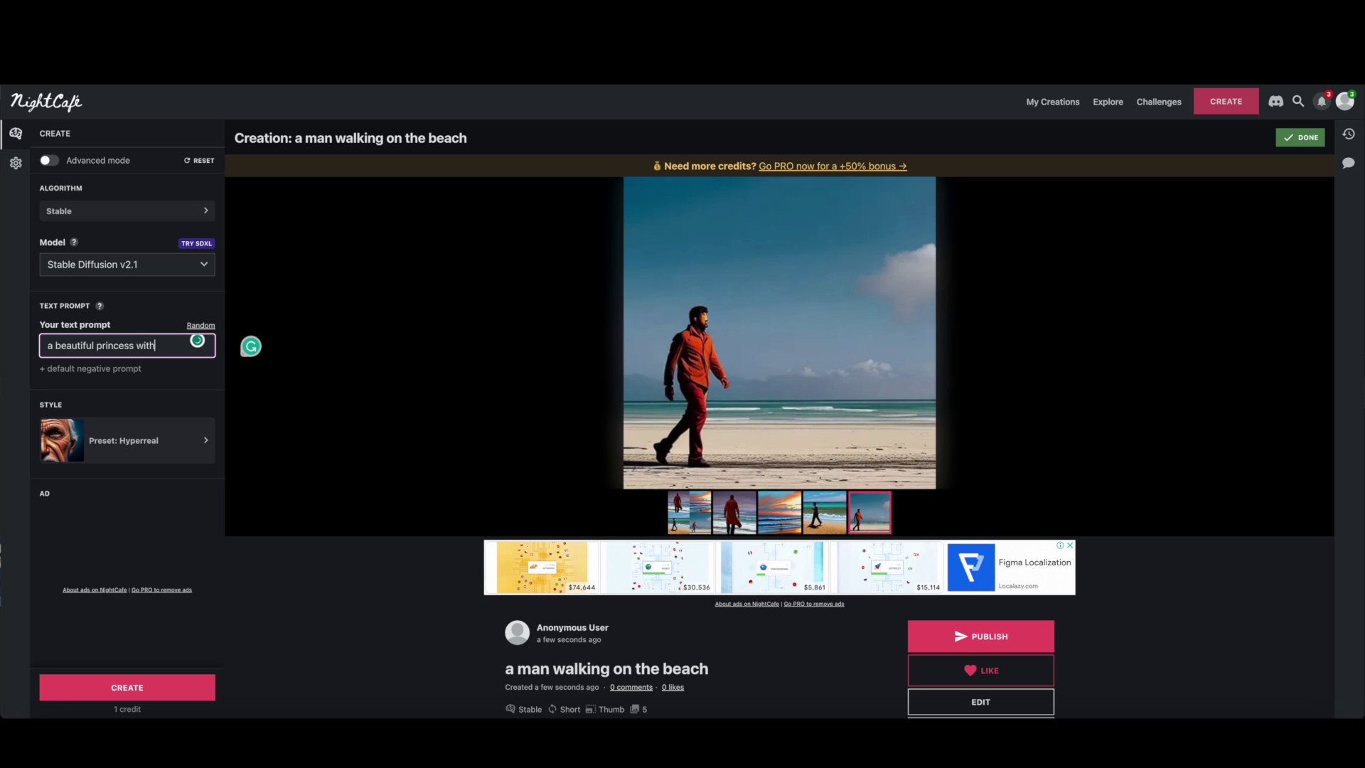
text(BackSpaceish ea)
click(126, 440)
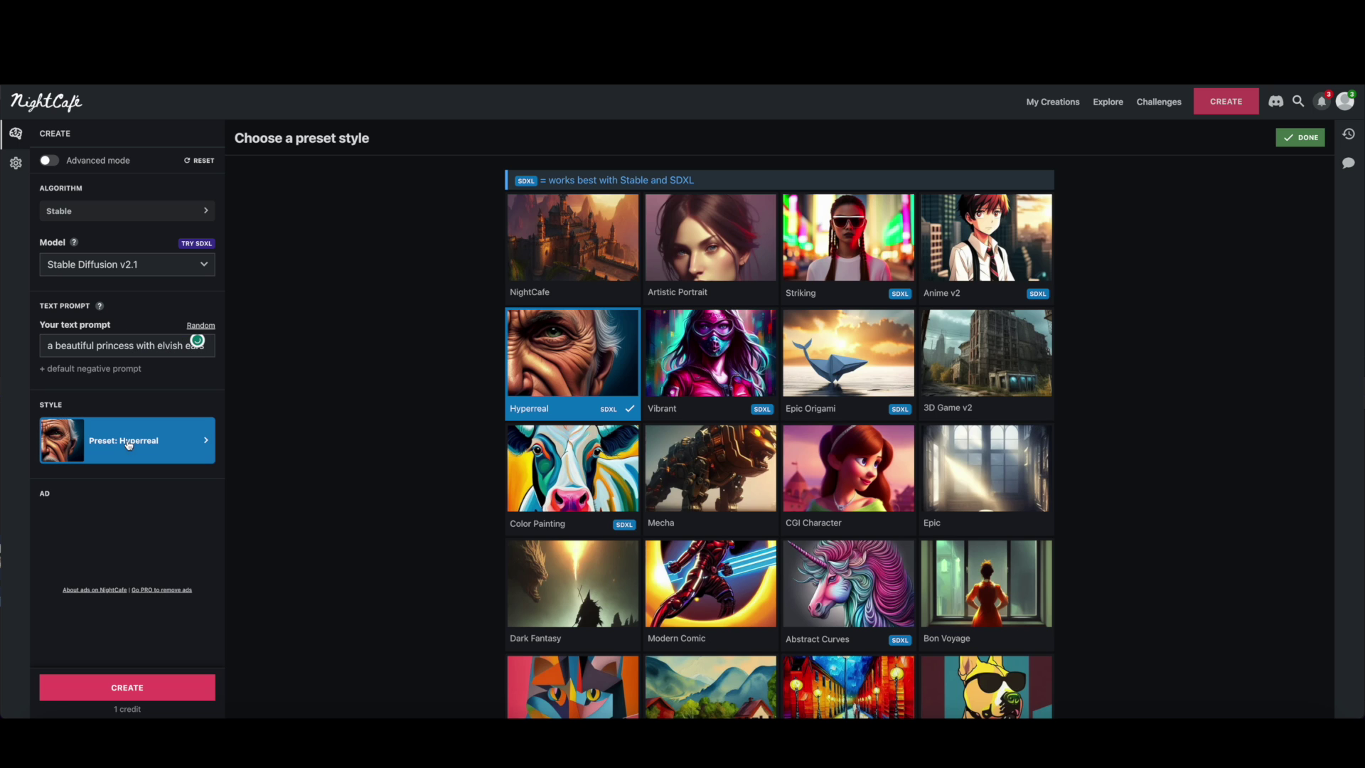
click(847, 476)
click(145, 694)
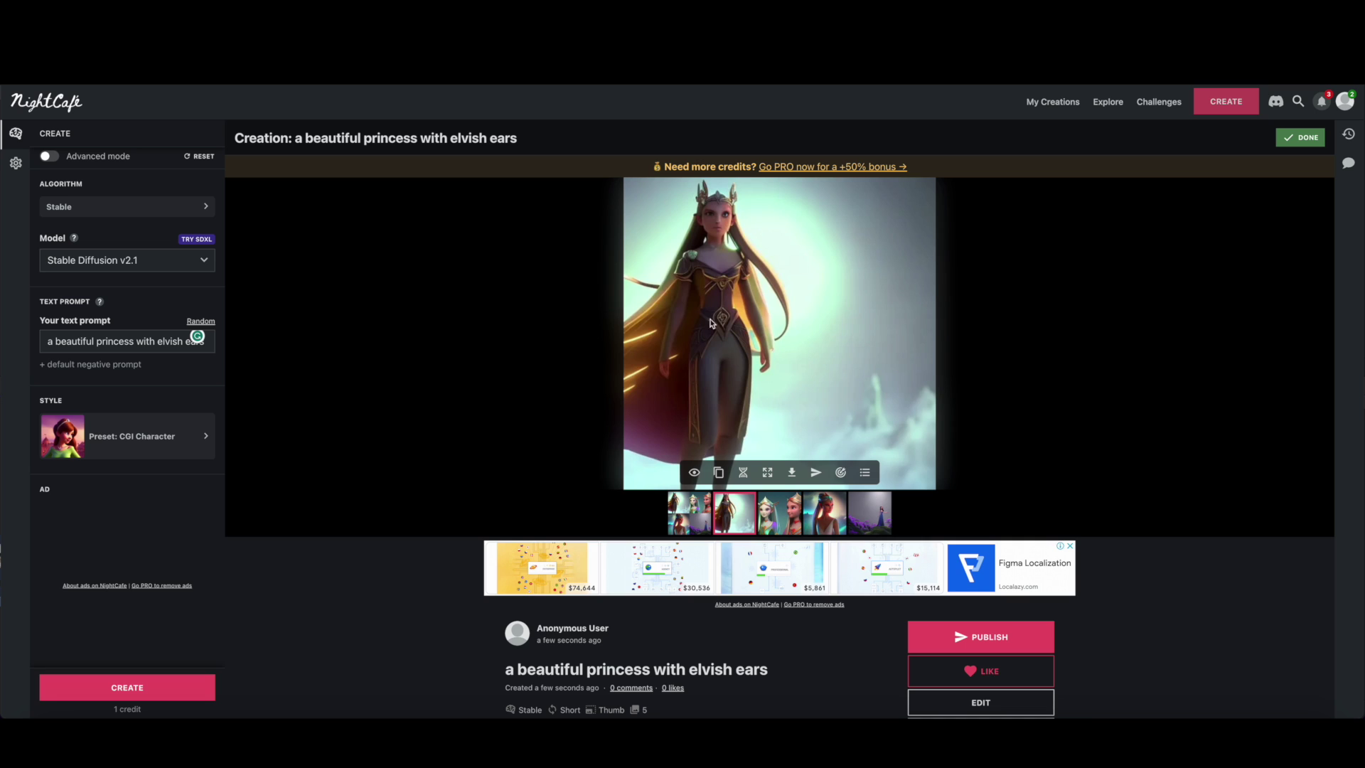
click(789, 515)
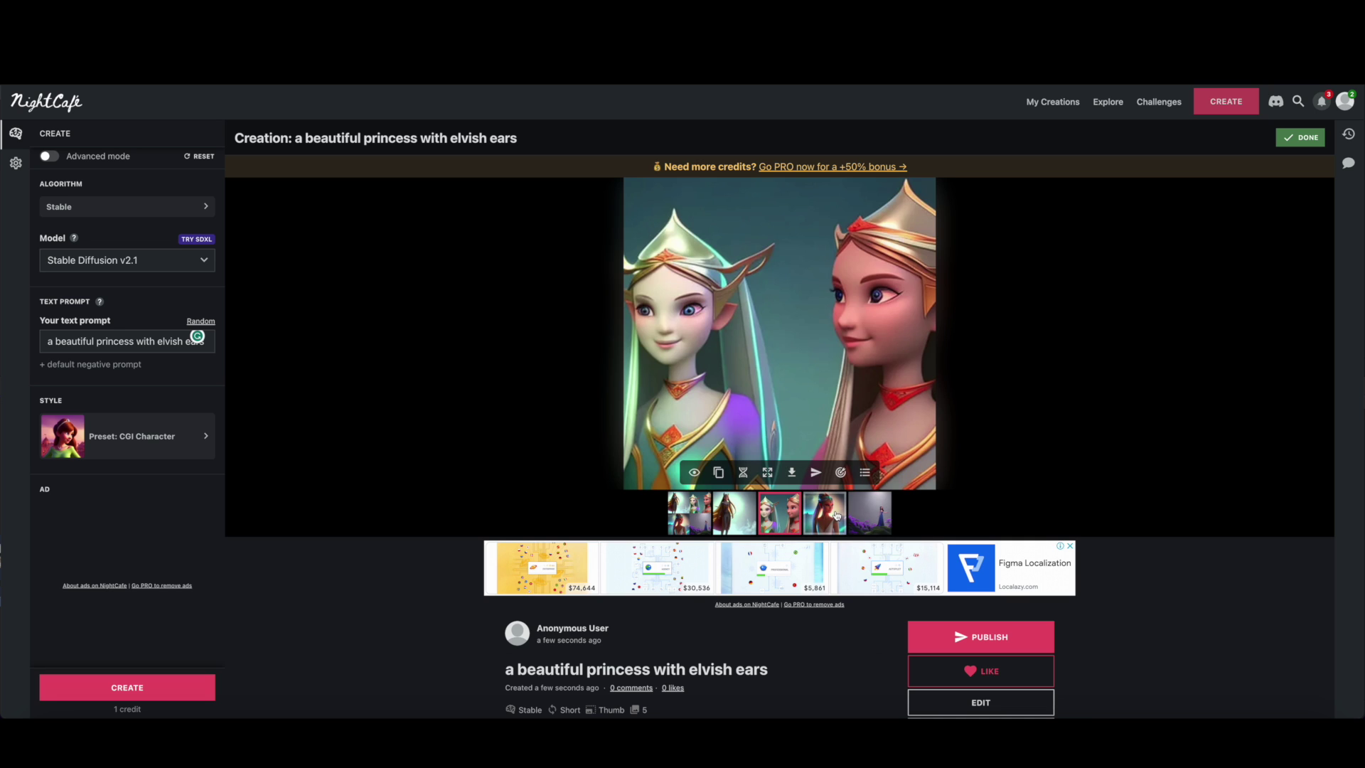
click(824, 515)
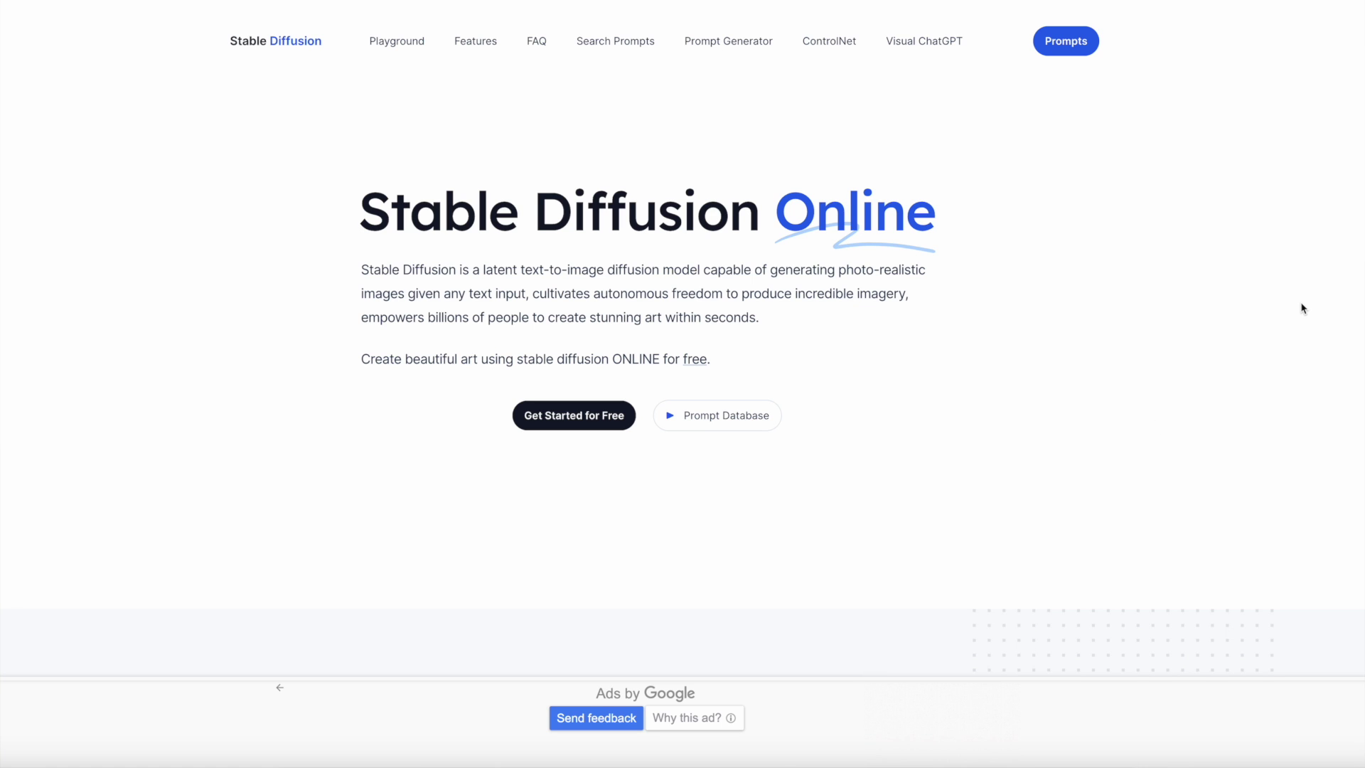
scroll(1302, 308, down, 3)
scroll(1301, 309, down, 3)
scroll(1301, 309, down, 2)
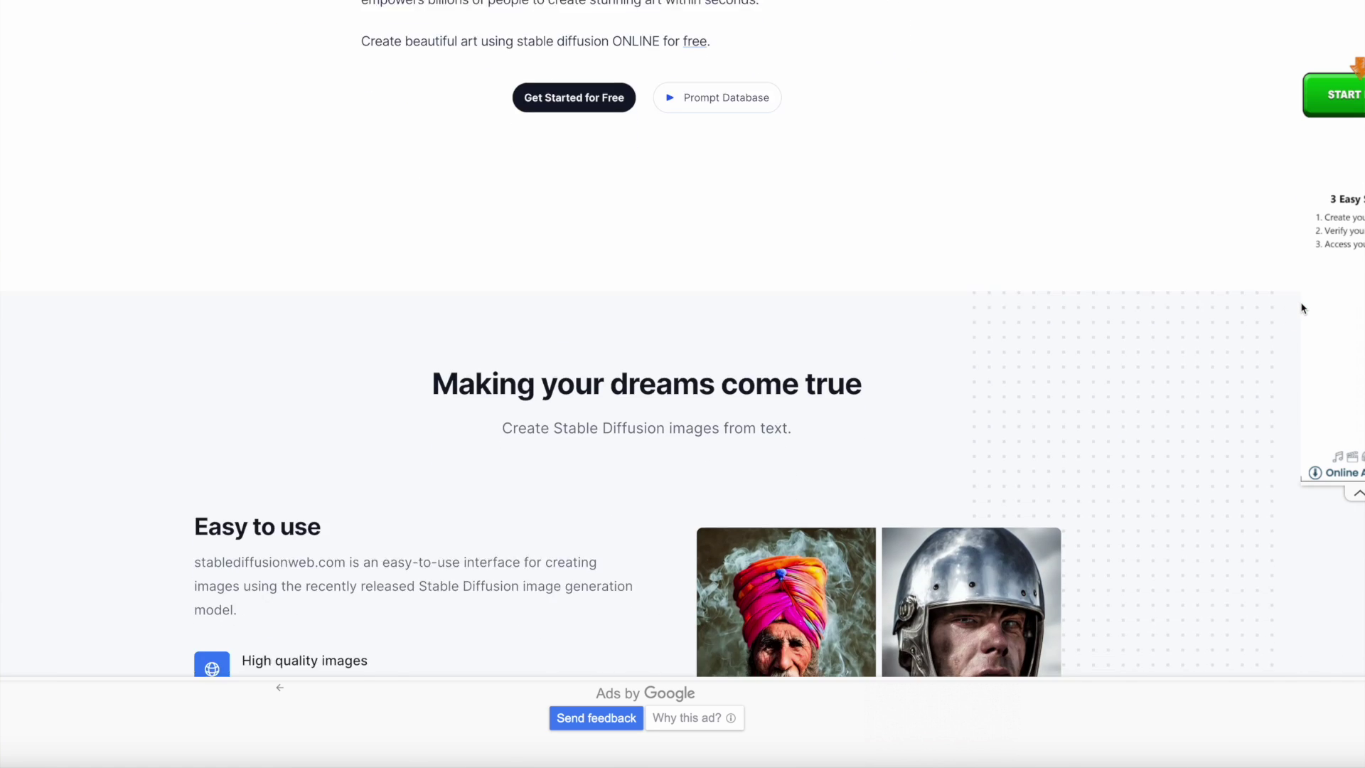
scroll(1302, 308, down, 2)
scroll(1301, 308, down, 3)
scroll(1302, 308, down, 2)
scroll(1301, 308, down, 1)
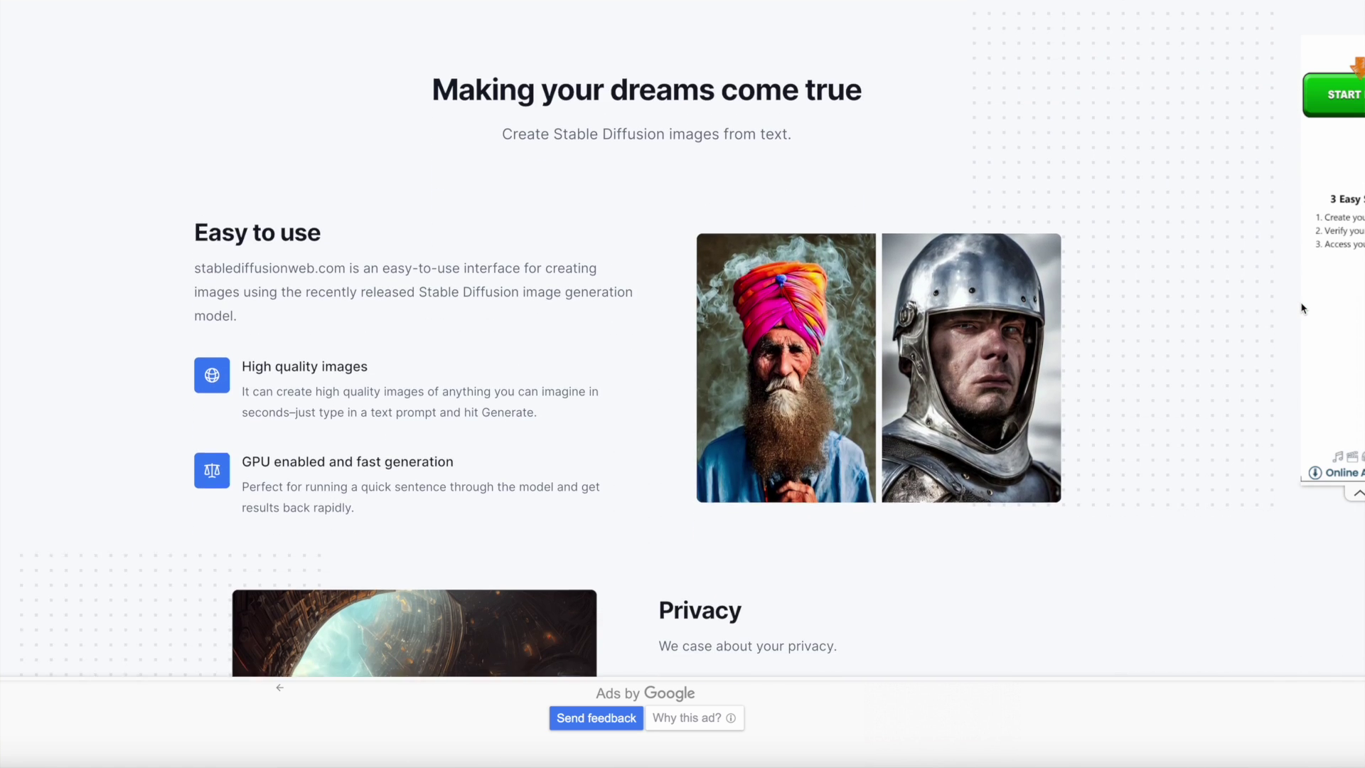
scroll(1302, 308, down, 4)
scroll(1302, 308, down, 3)
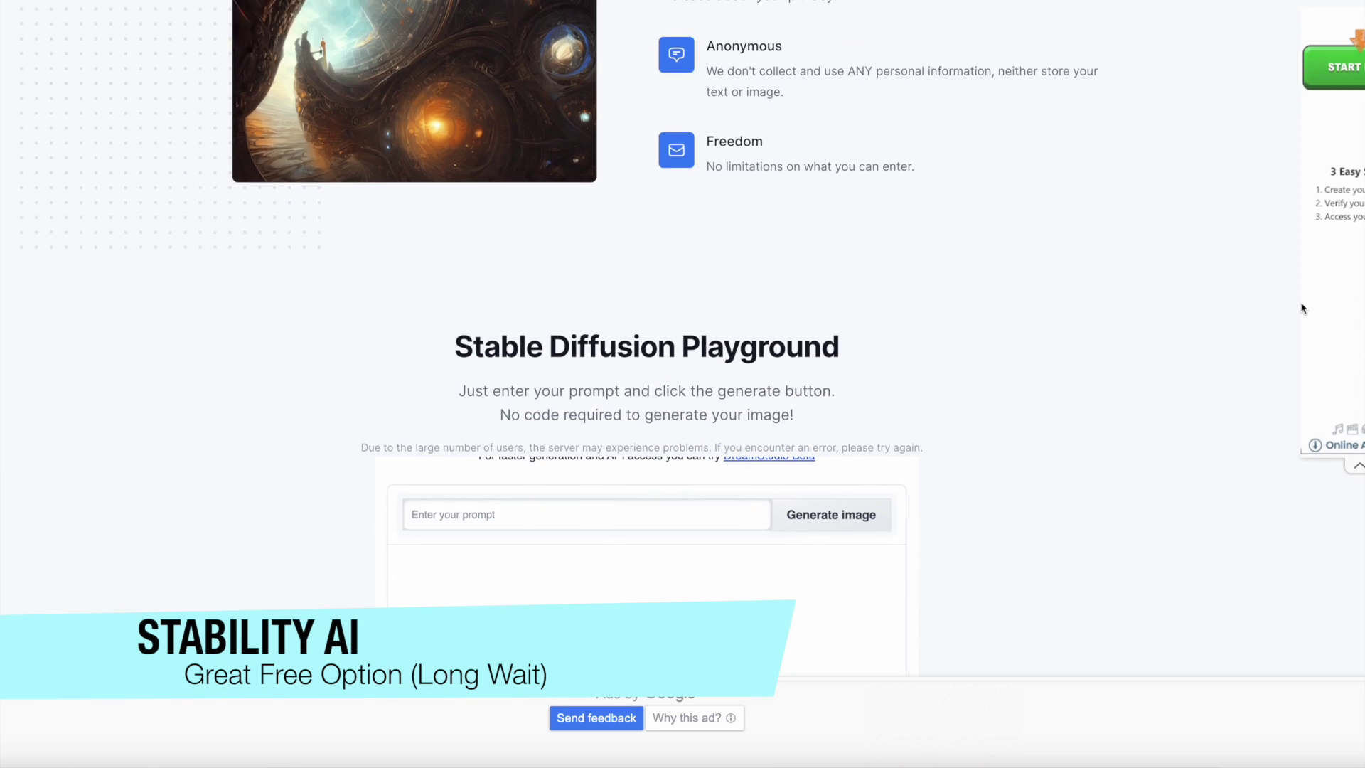
scroll(1302, 308, down, 3)
scroll(1302, 308, down, 2)
scroll(1301, 308, down, 1)
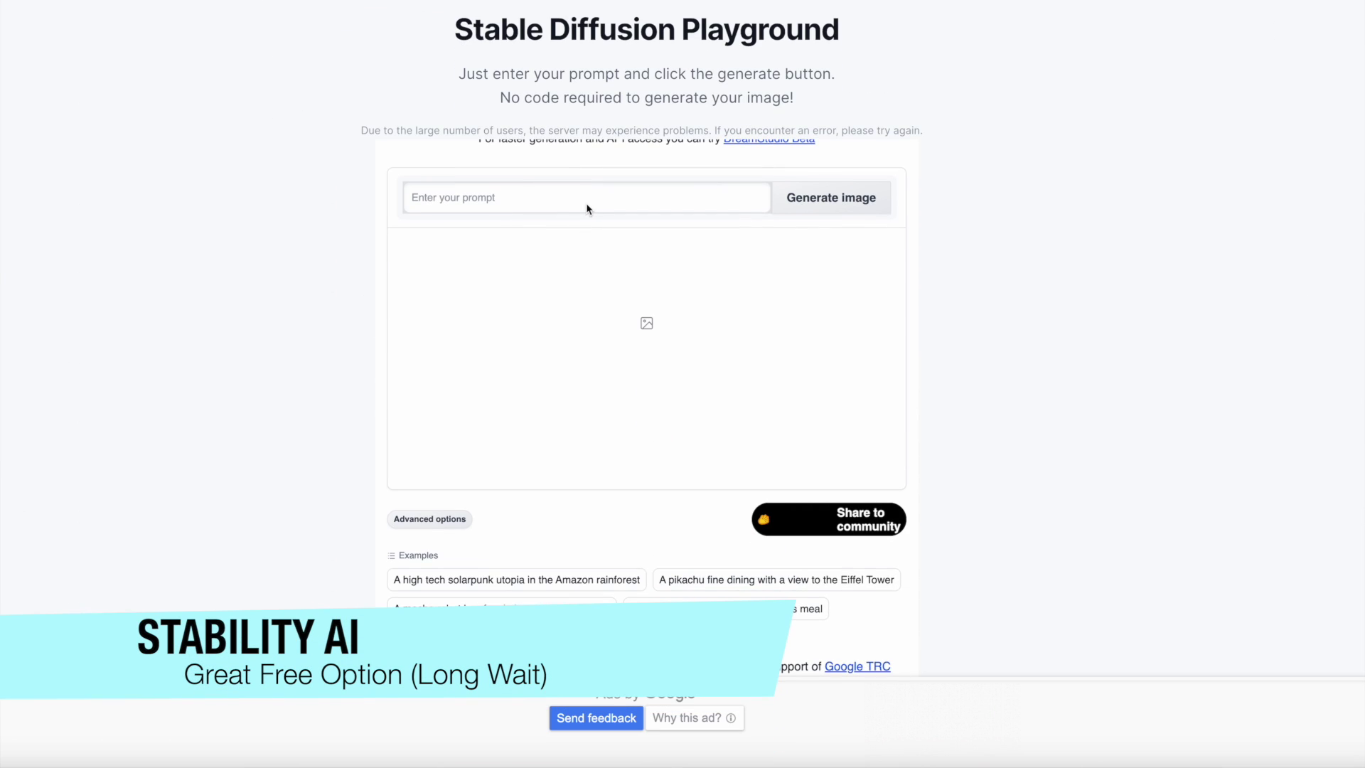
Enter the bloodied mid-evil soldier prompt, fix the 'sword' typo, and generate images.
click(587, 198)
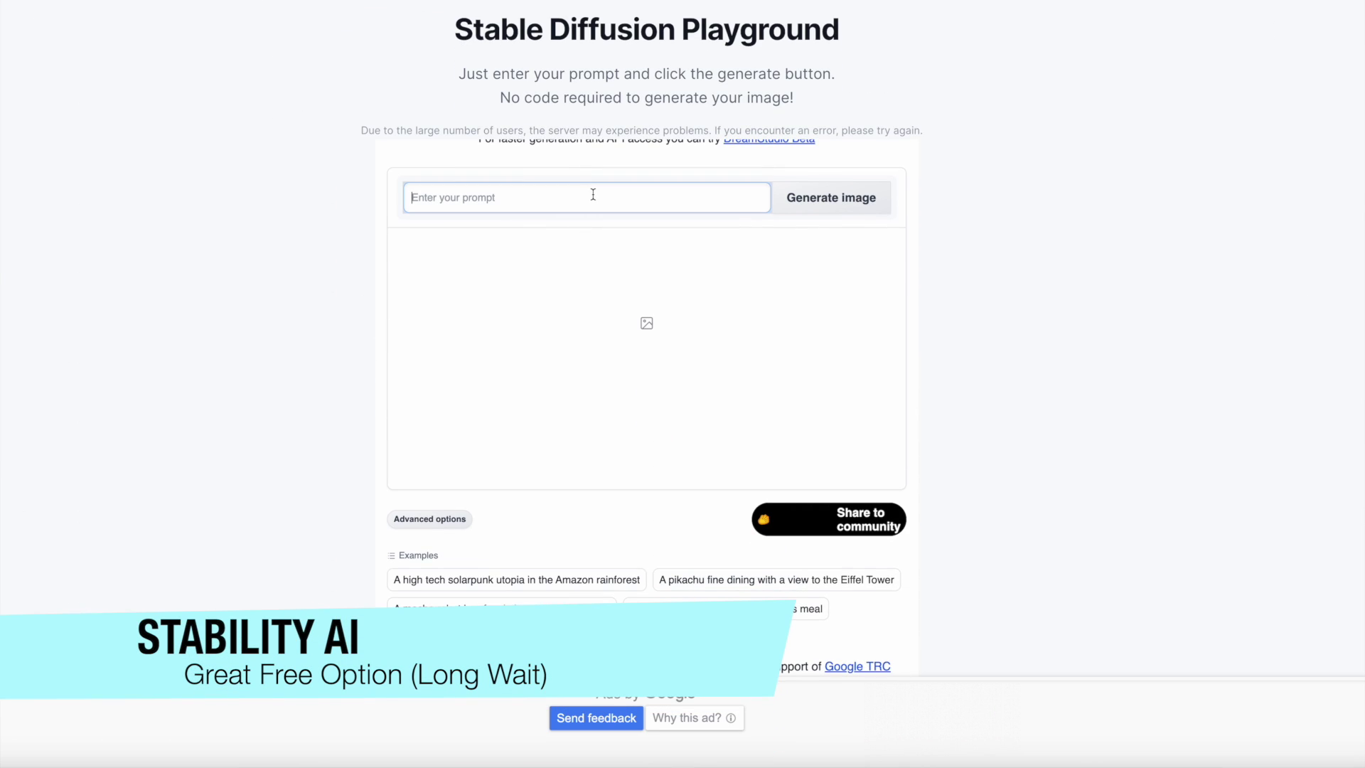
text(draw a soldier who has )
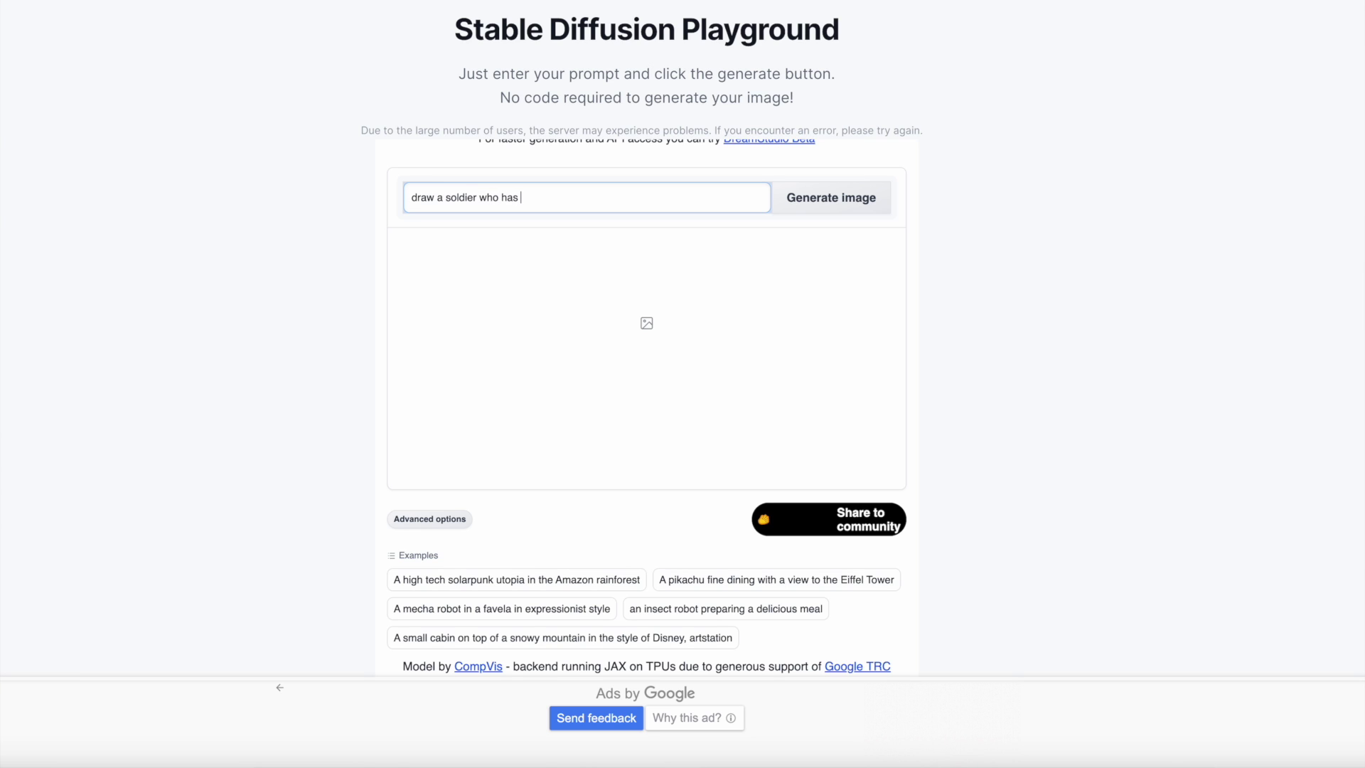
text(been fighting in the mid-evil era. His)
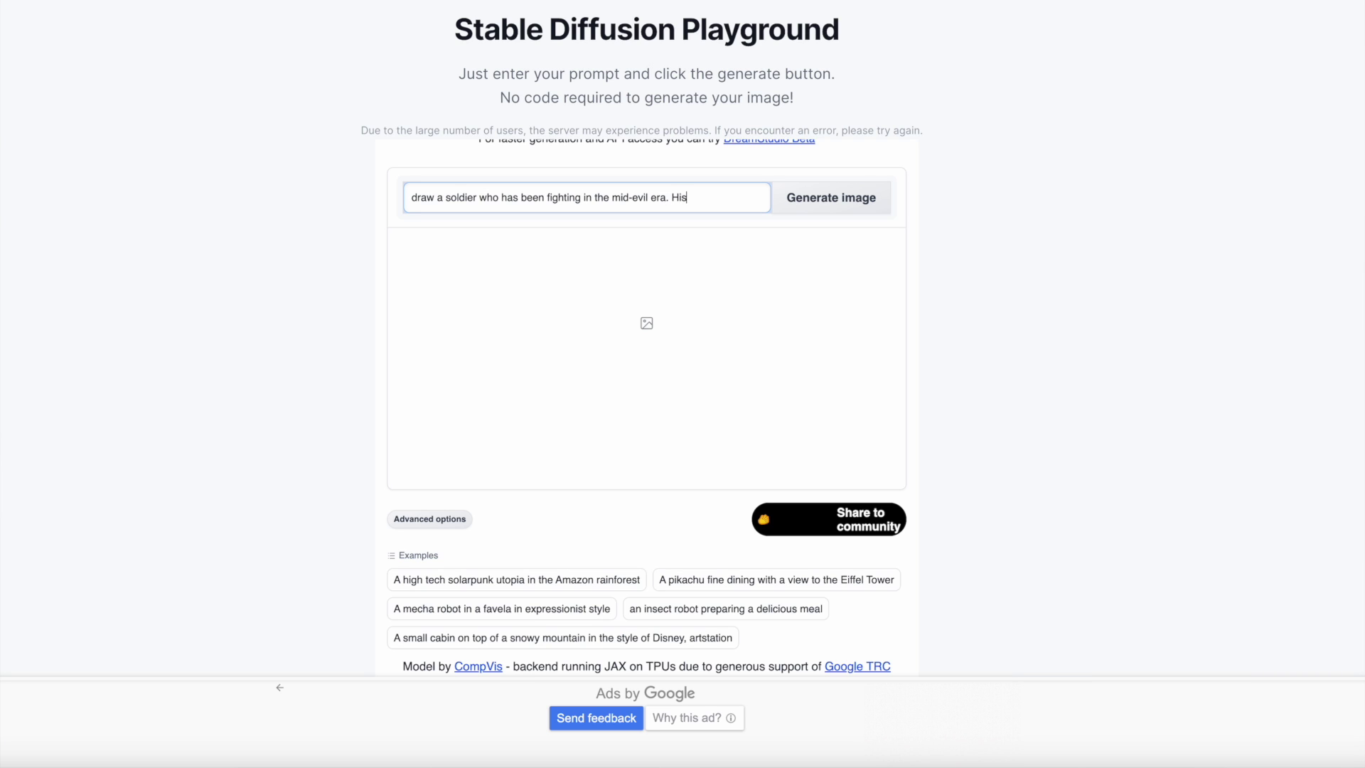
text( face )
text(d his sswd)
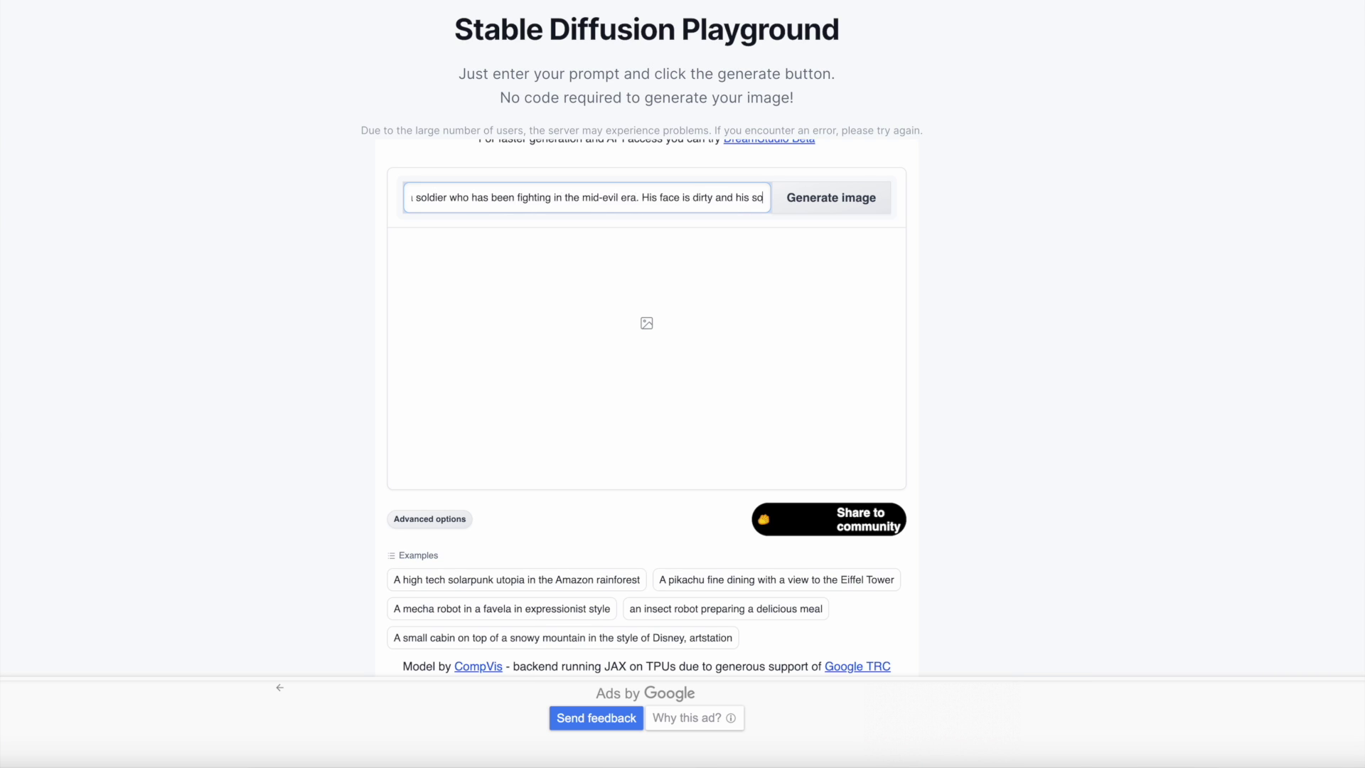
key(BackSpace)
key(BackSpace)
key(BackSpace)
text(word)
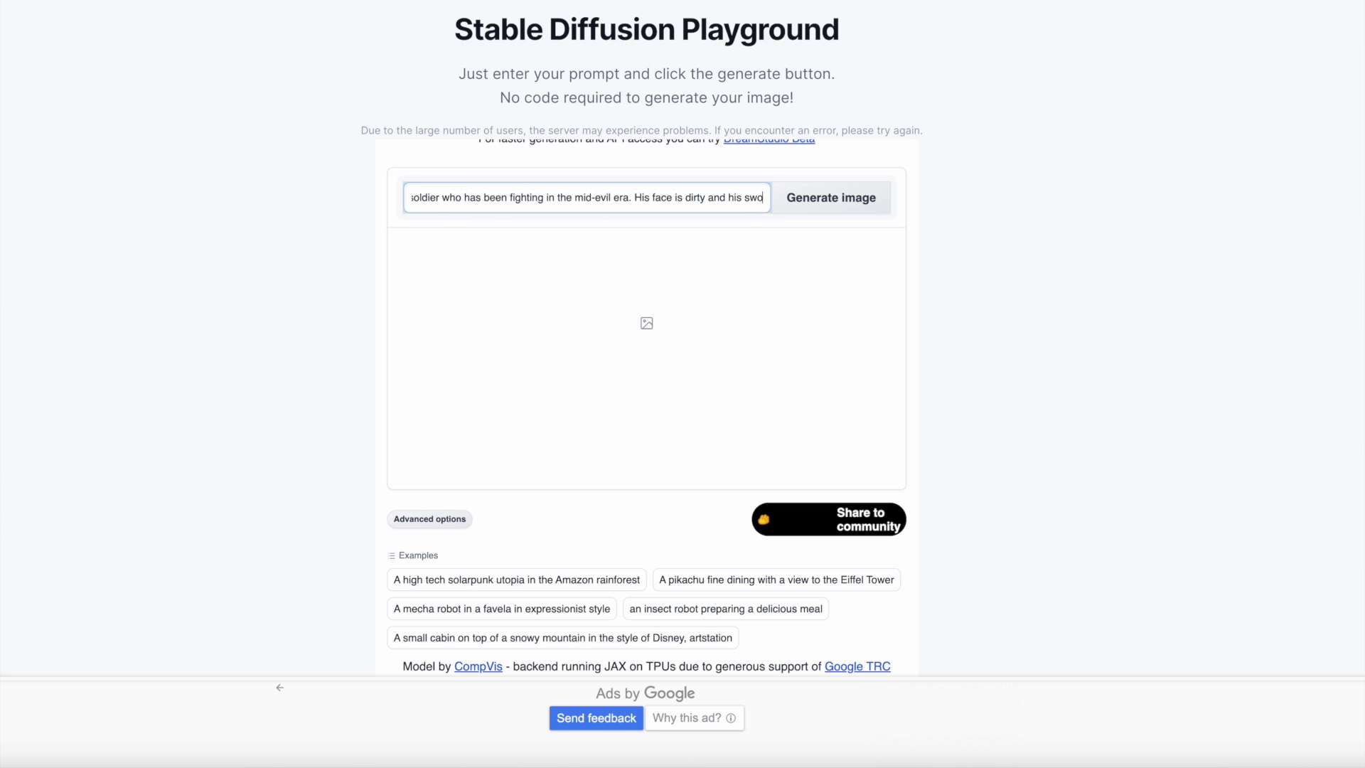
text( has blood on it.)
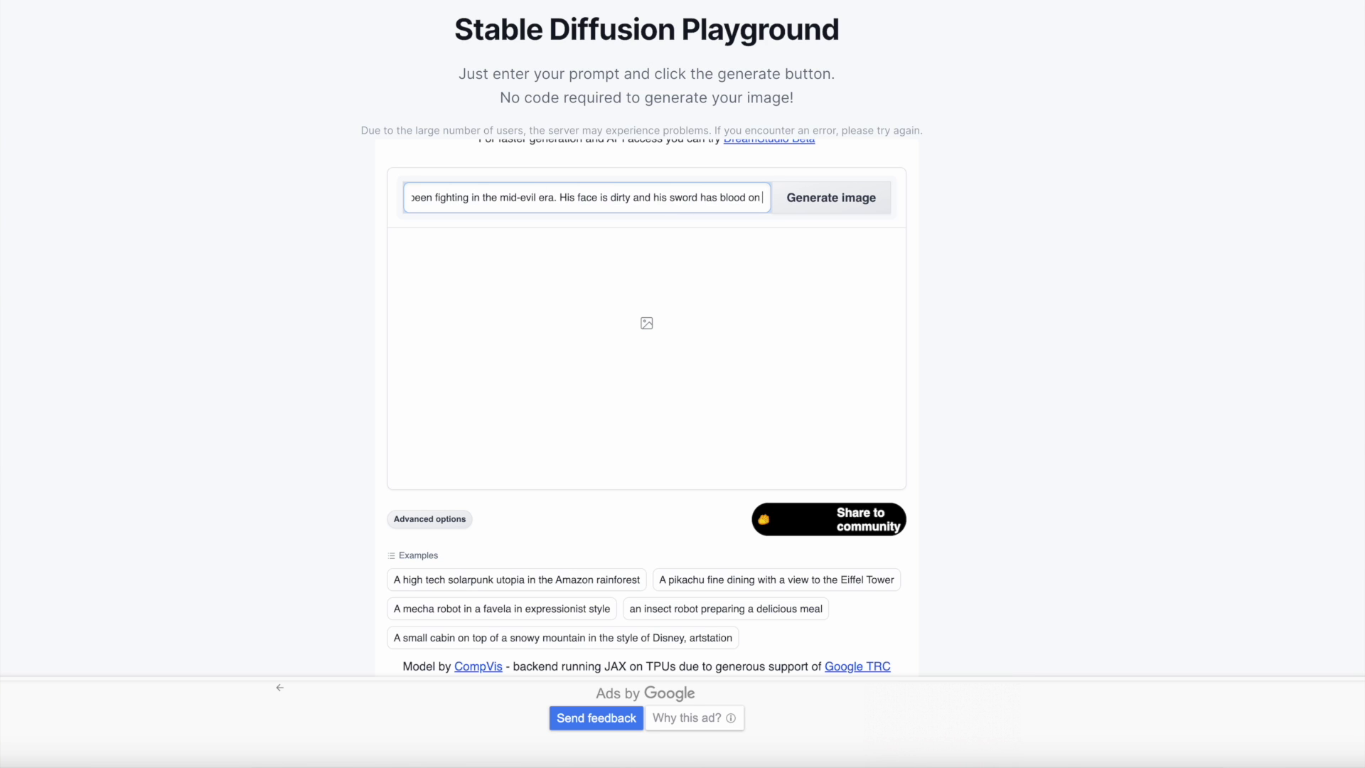
click(874, 202)
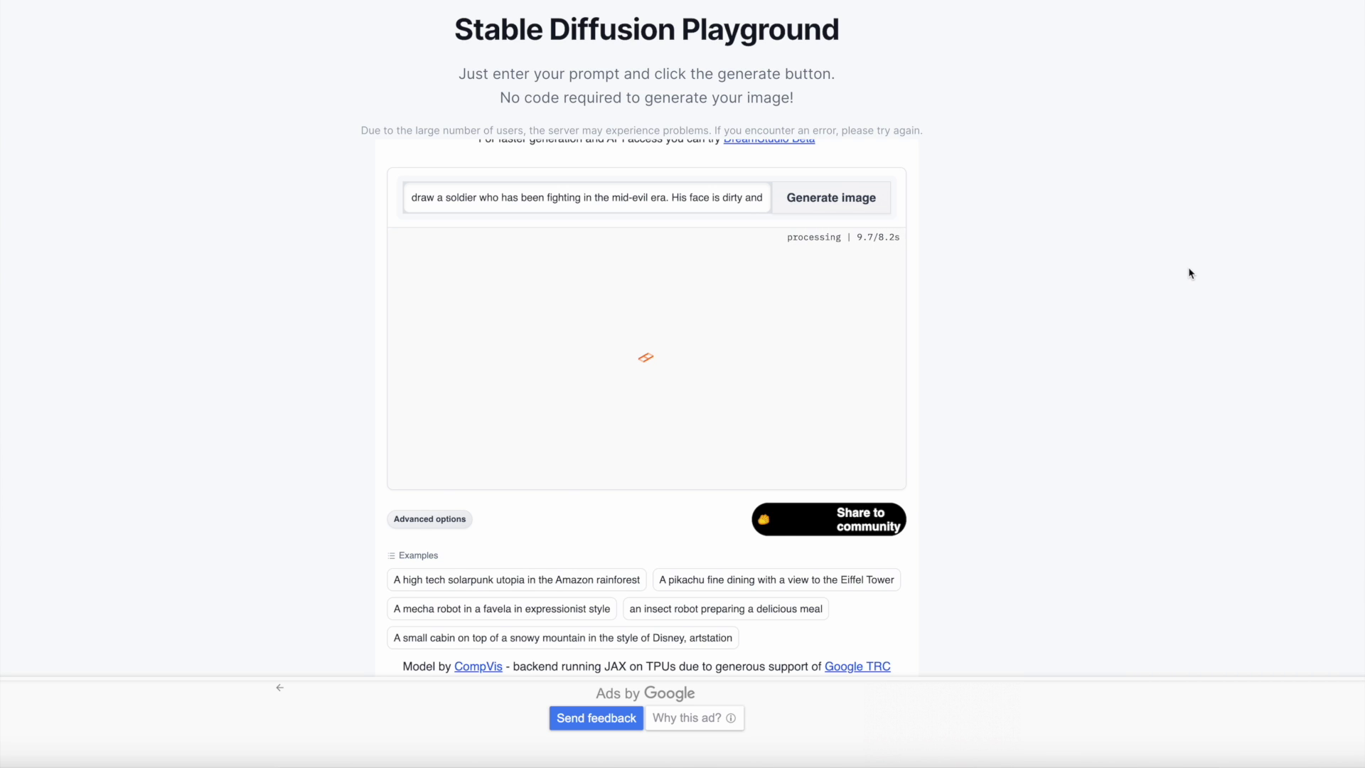
scroll(570, 371, down, 3)
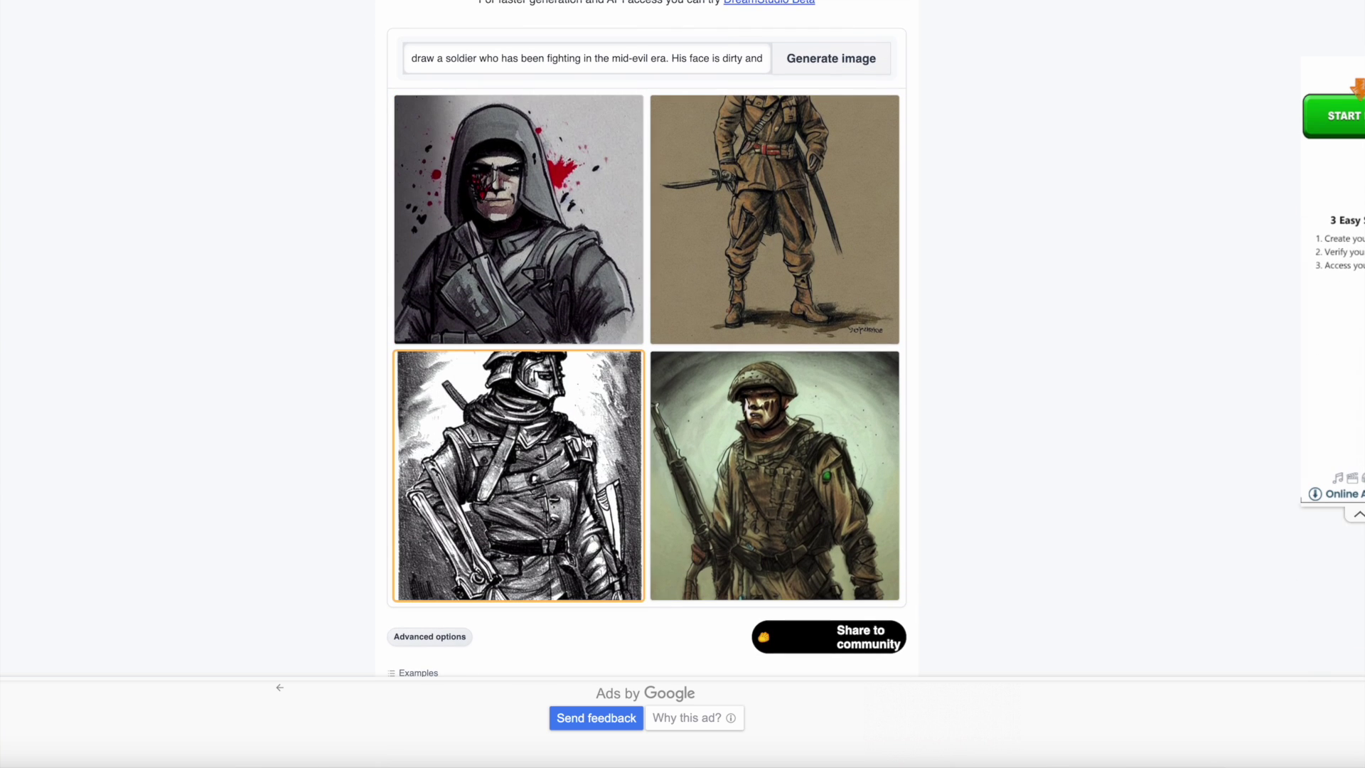
scroll(754, 435, up, 5)
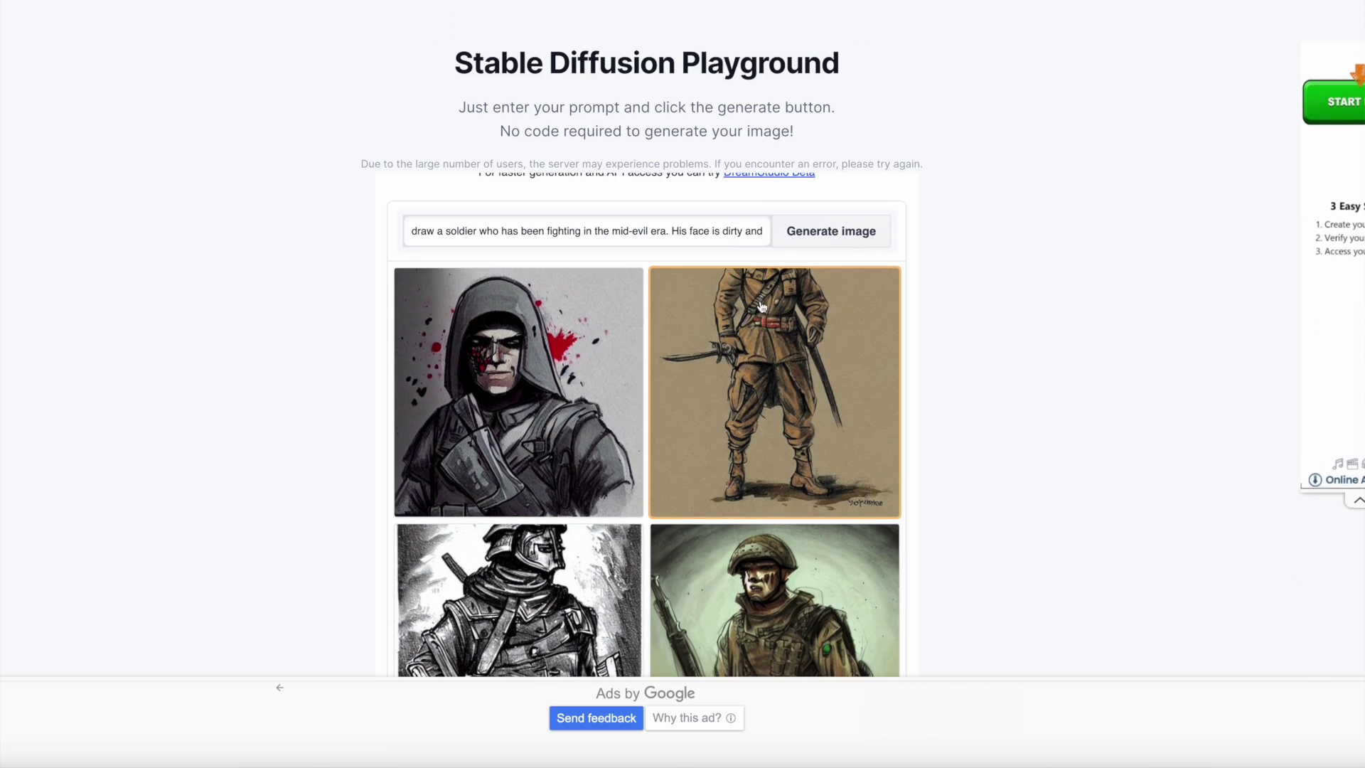
Browse the enlarged soldier images (armored, rifle, hooded), then close the viewer back to the grid.
click(761, 438)
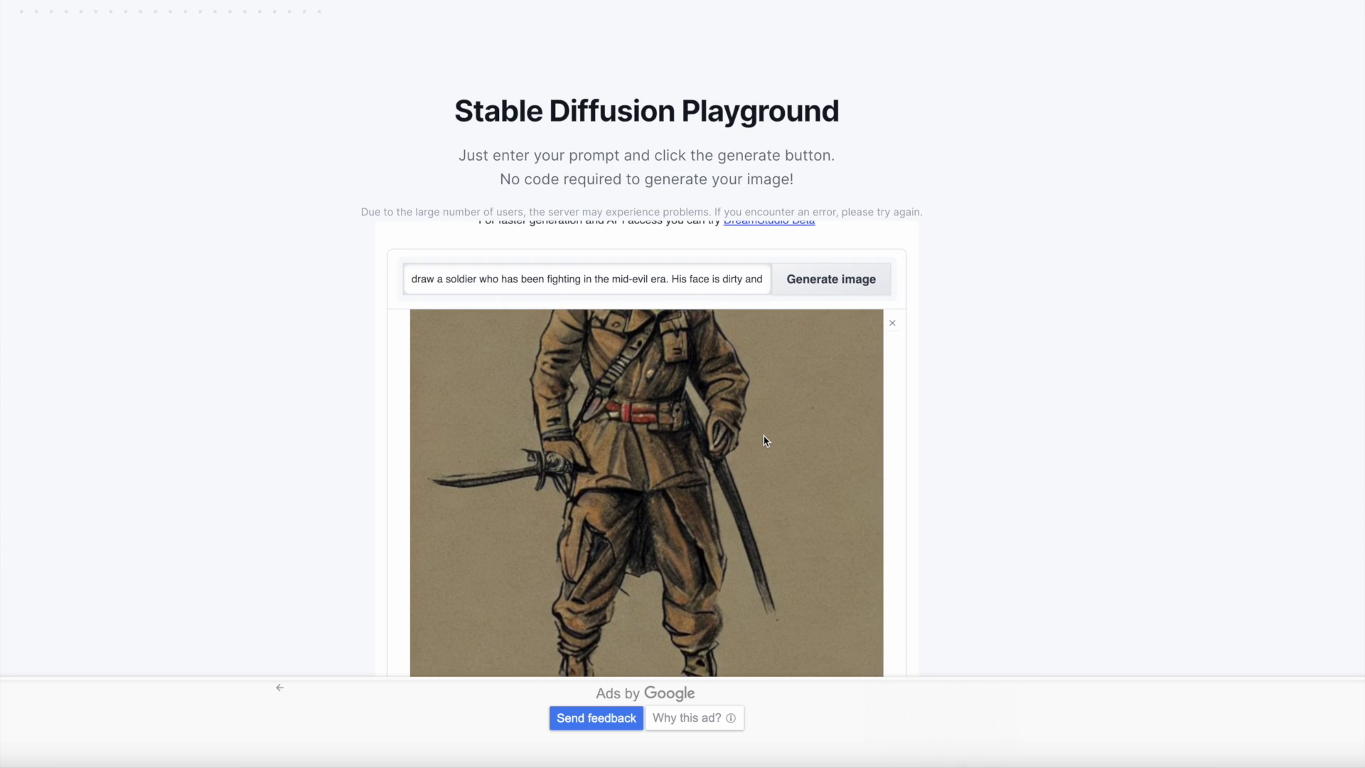
scroll(762, 438, up, 3)
scroll(761, 431, down, 5)
scroll(760, 431, down, 1)
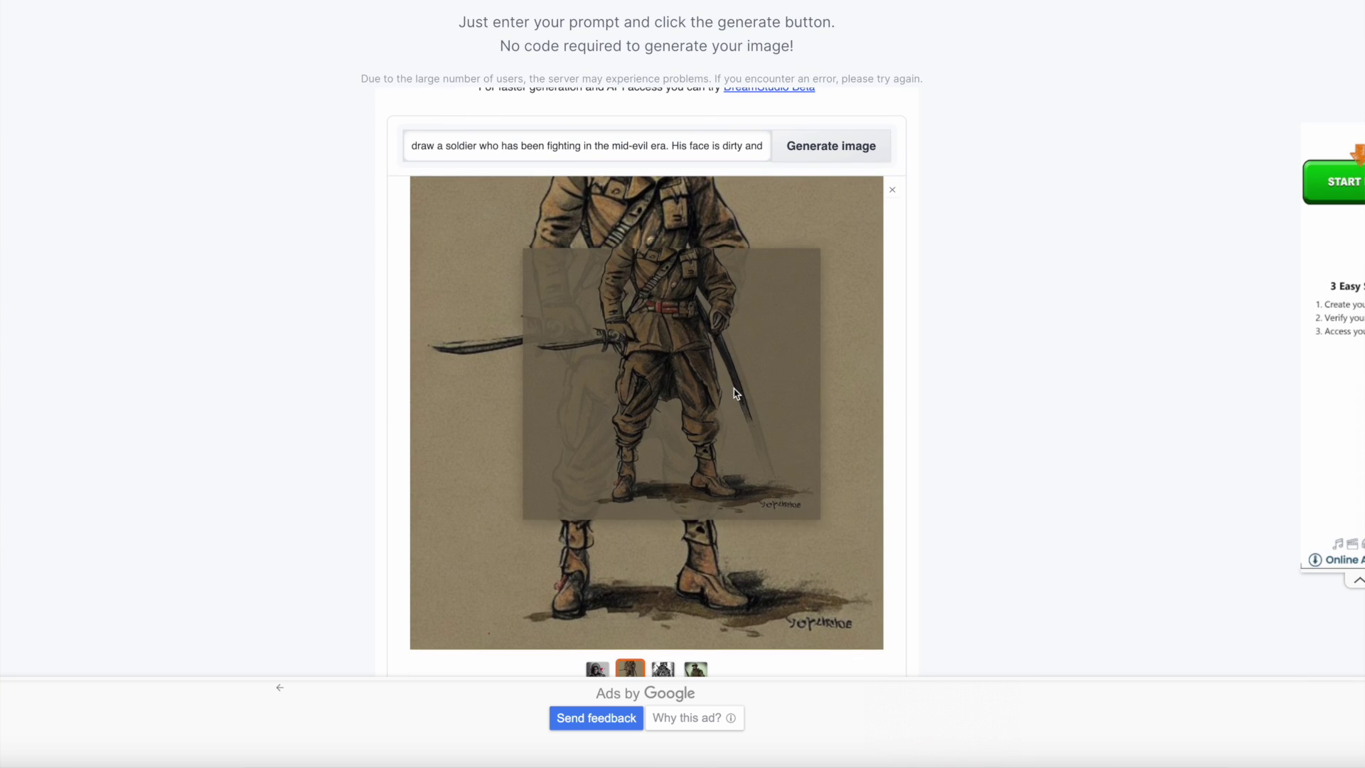
scroll(777, 429, down, 3)
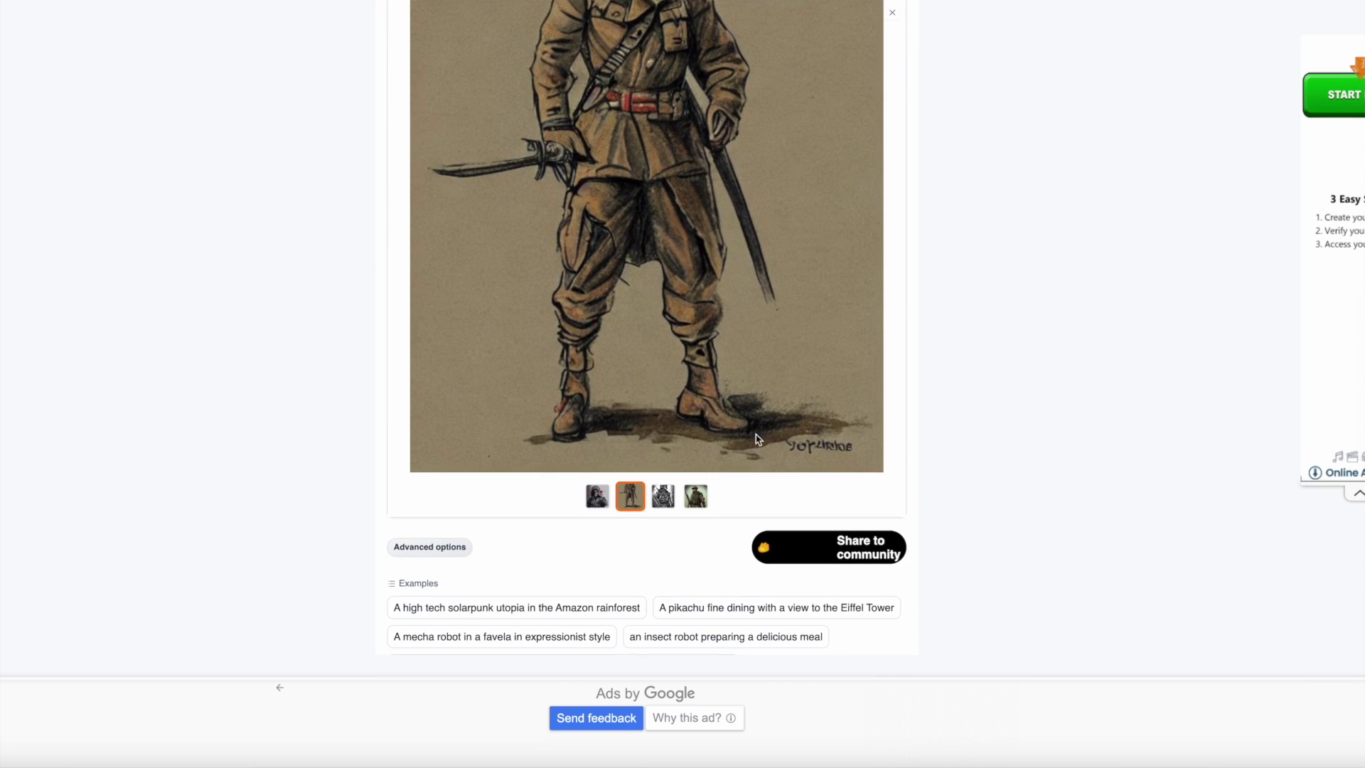
click(661, 496)
scroll(696, 485, up, 1)
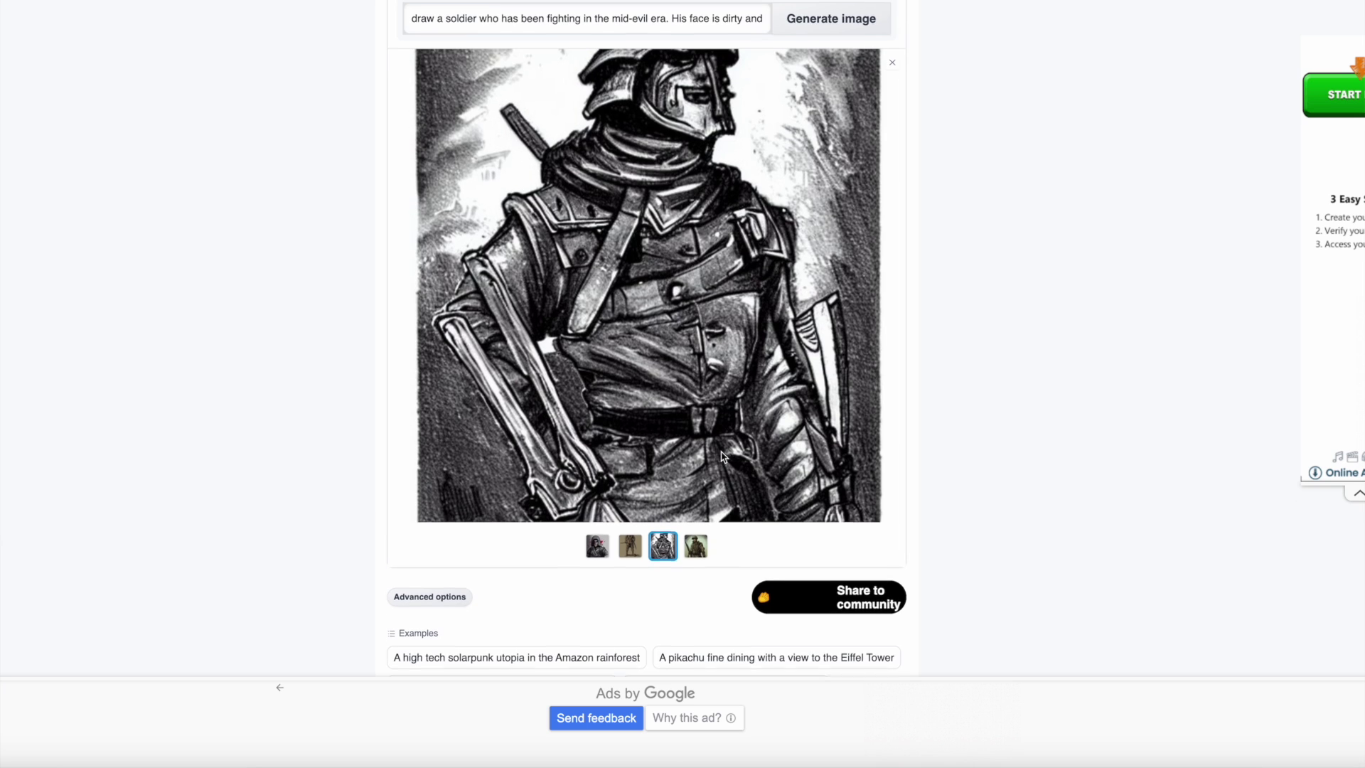
click(695, 556)
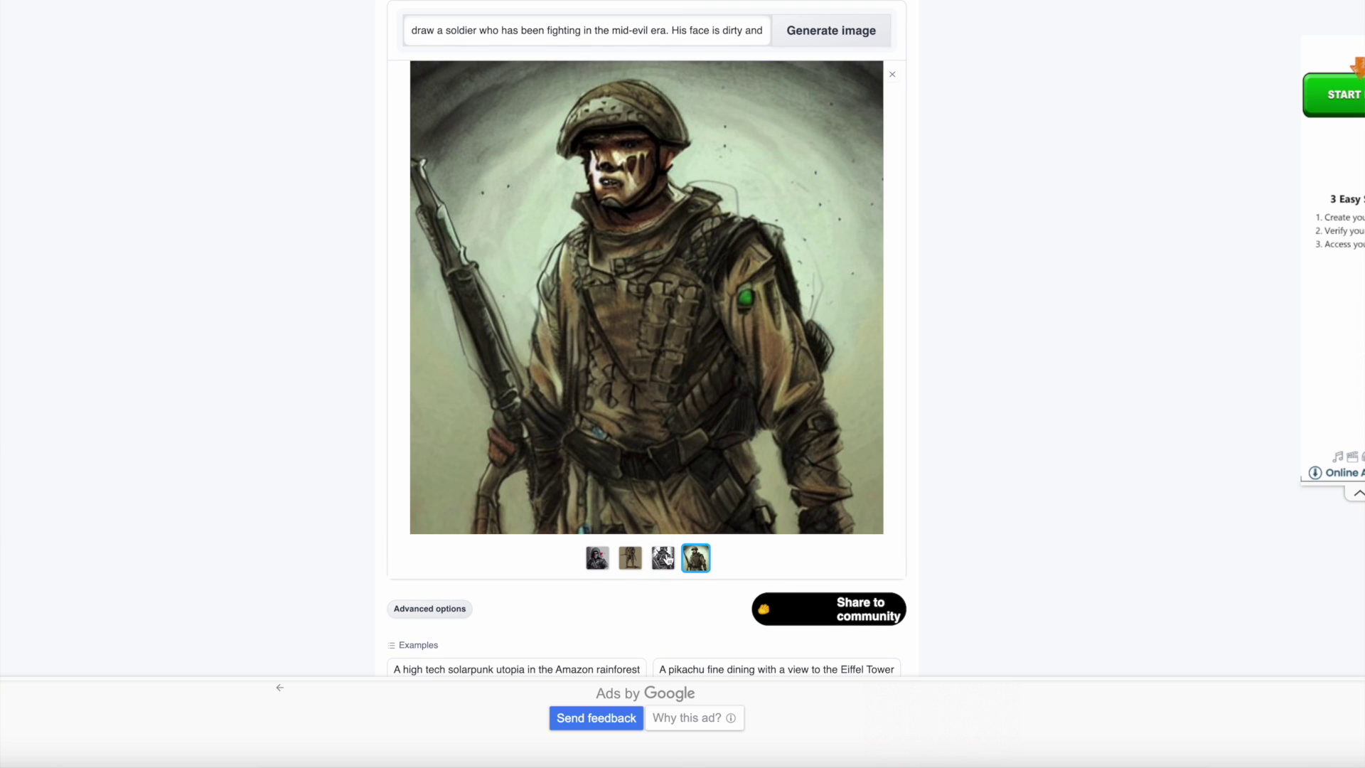
click(597, 559)
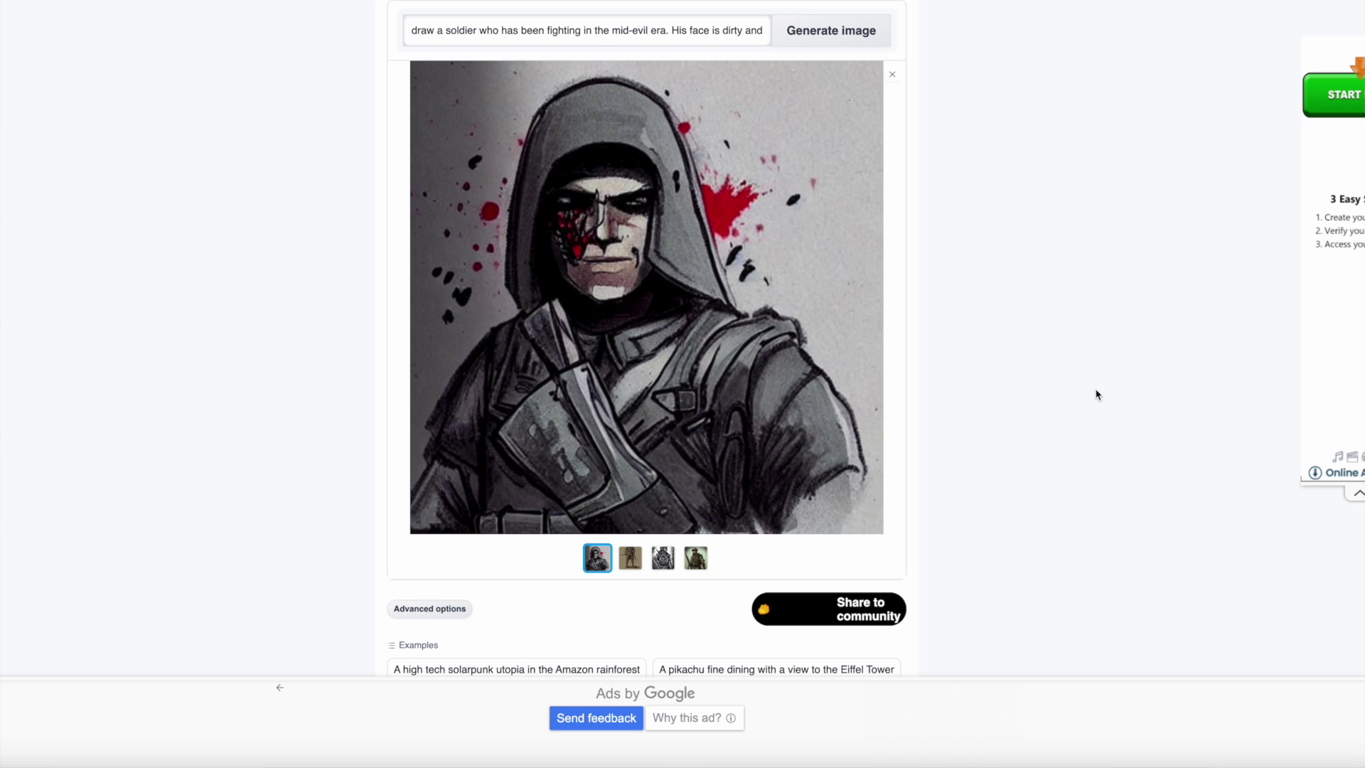
scroll(1096, 396, down, 3)
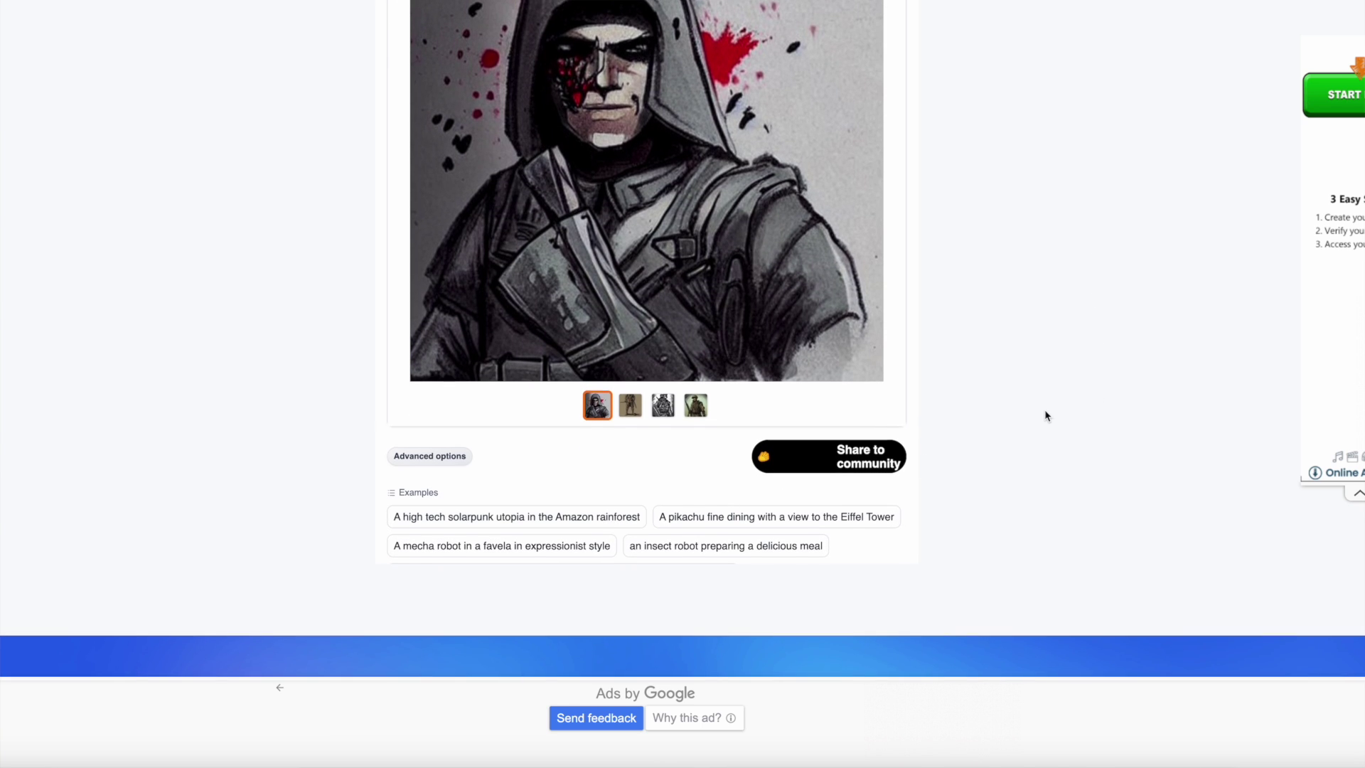
scroll(1046, 416, up, 3)
scroll(1046, 415, up, 3)
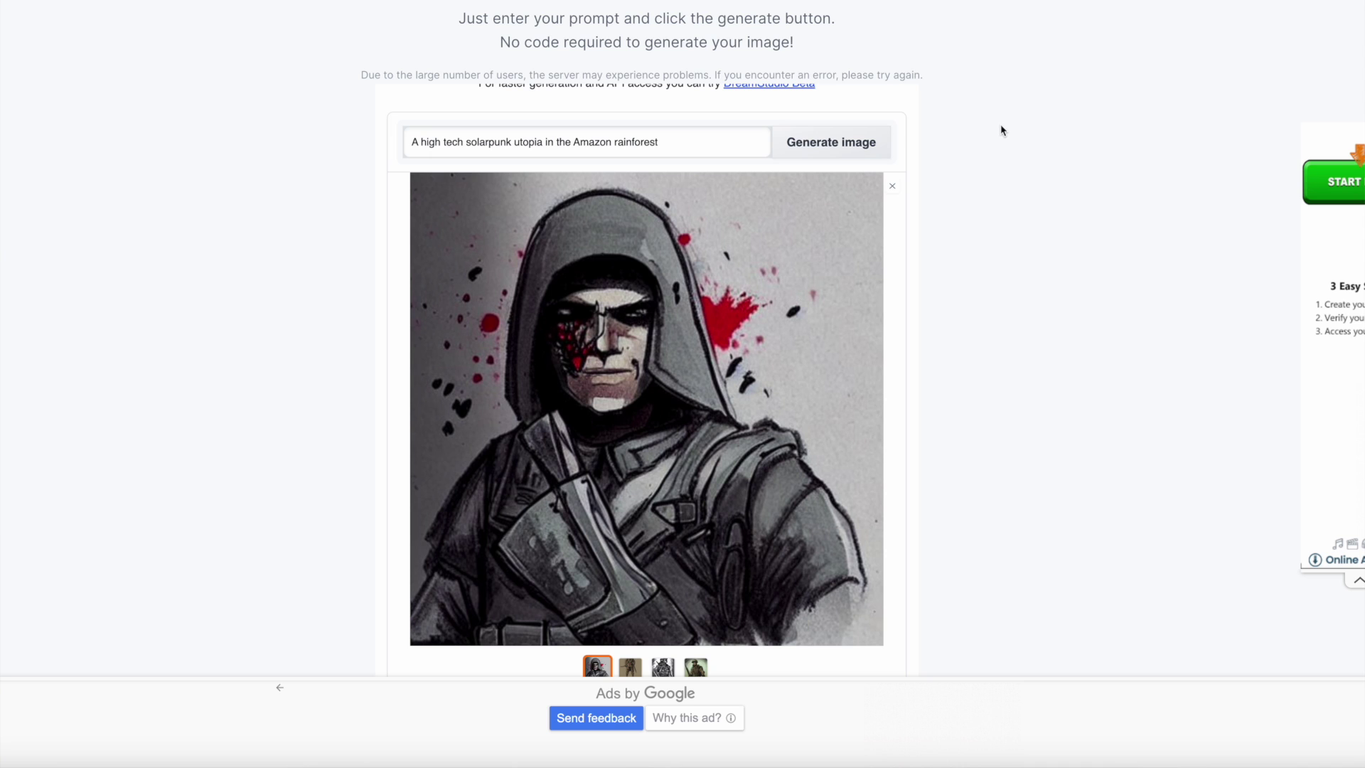
click(897, 191)
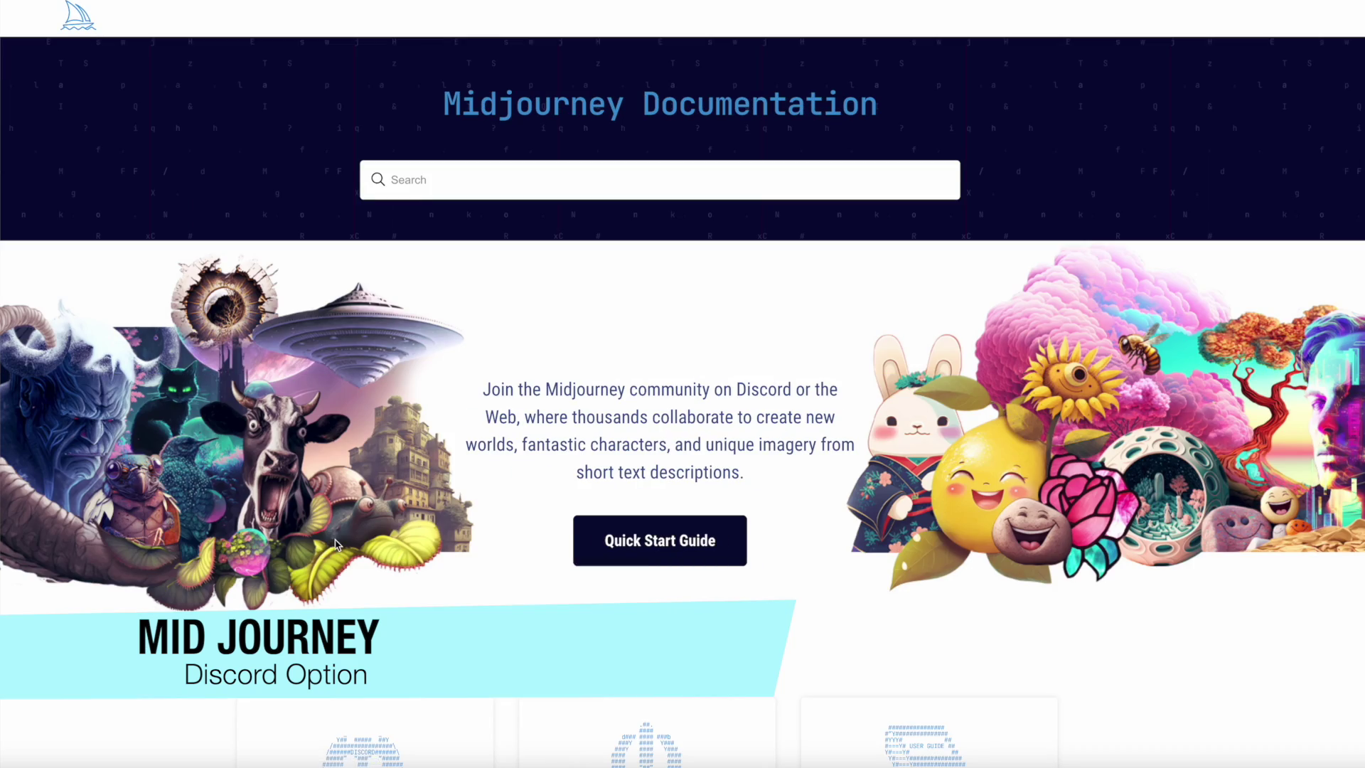
scroll(335, 544, down, 3)
scroll(335, 545, down, 2)
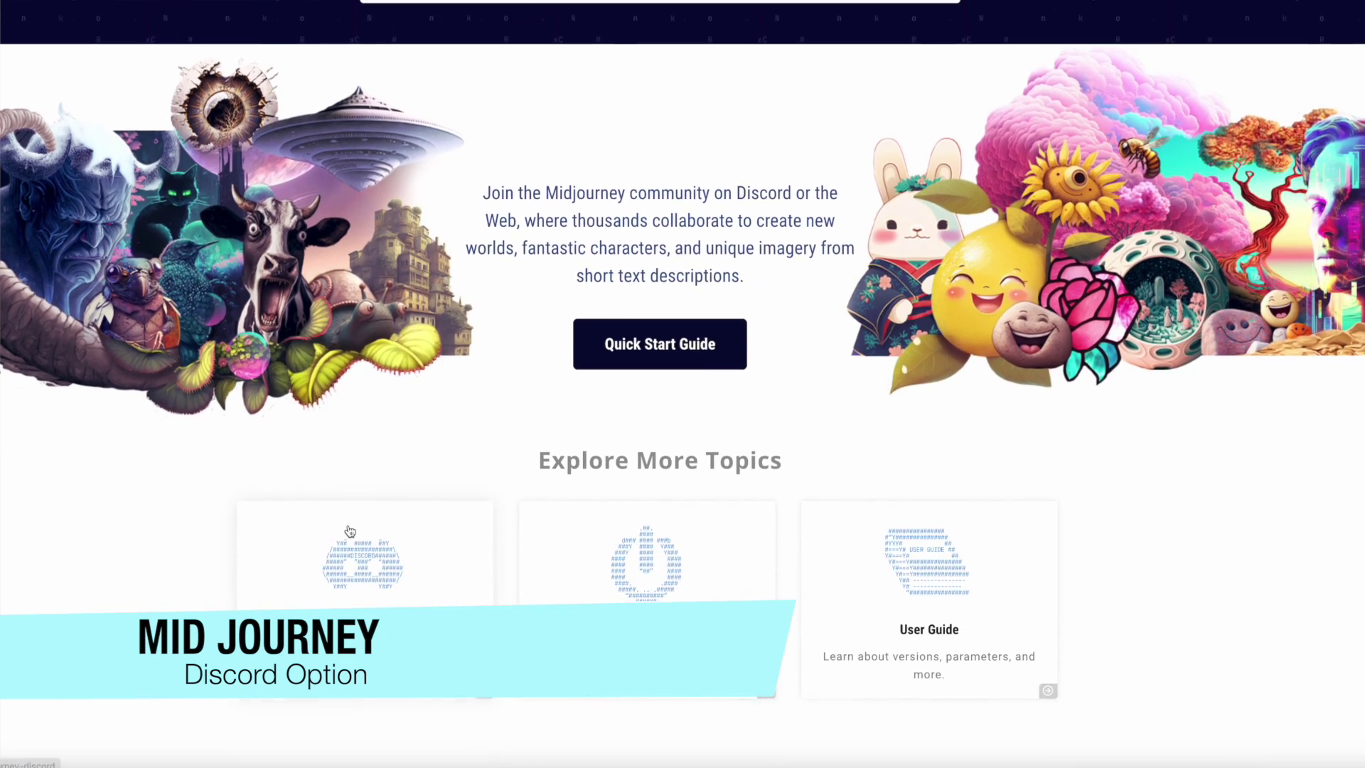
scroll(342, 533, down, 3)
scroll(1168, 473, down, 3)
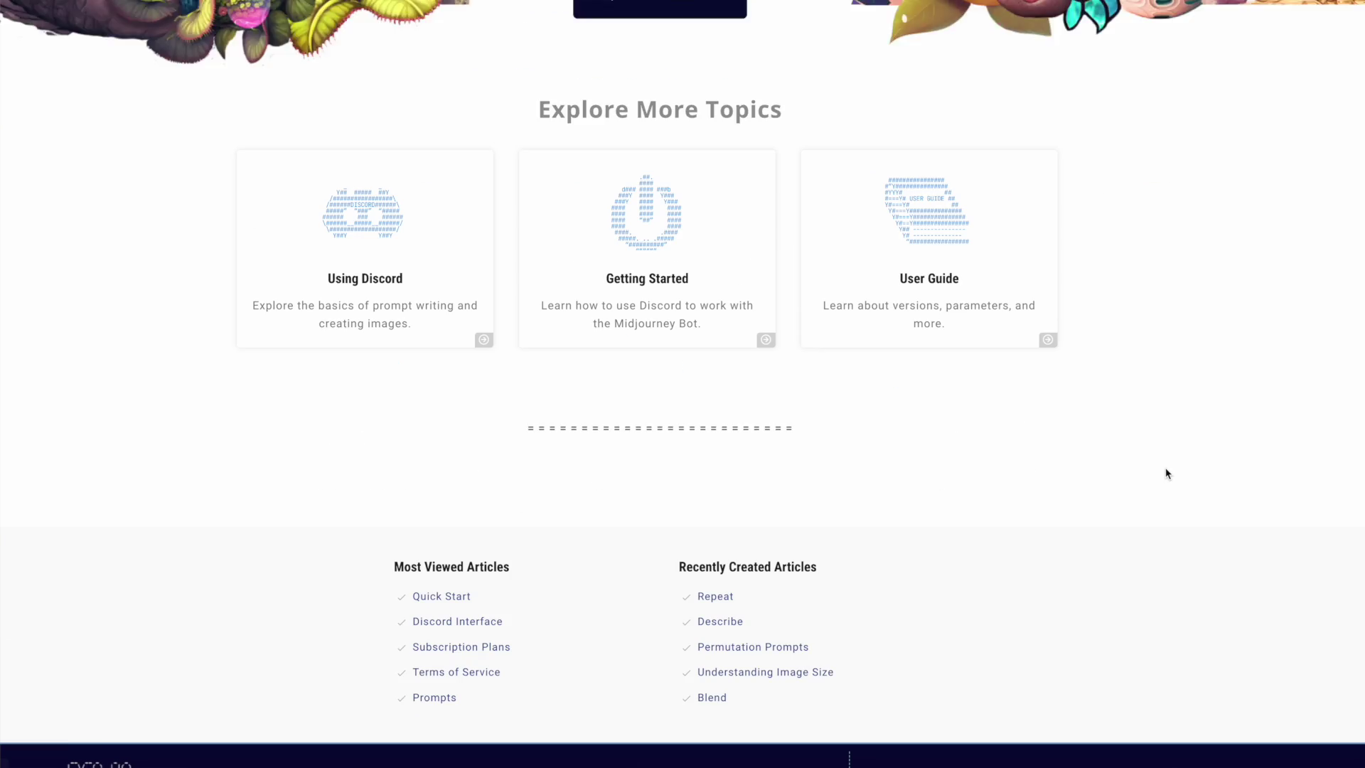
scroll(1167, 473, down, 2)
scroll(1168, 474, up, 5)
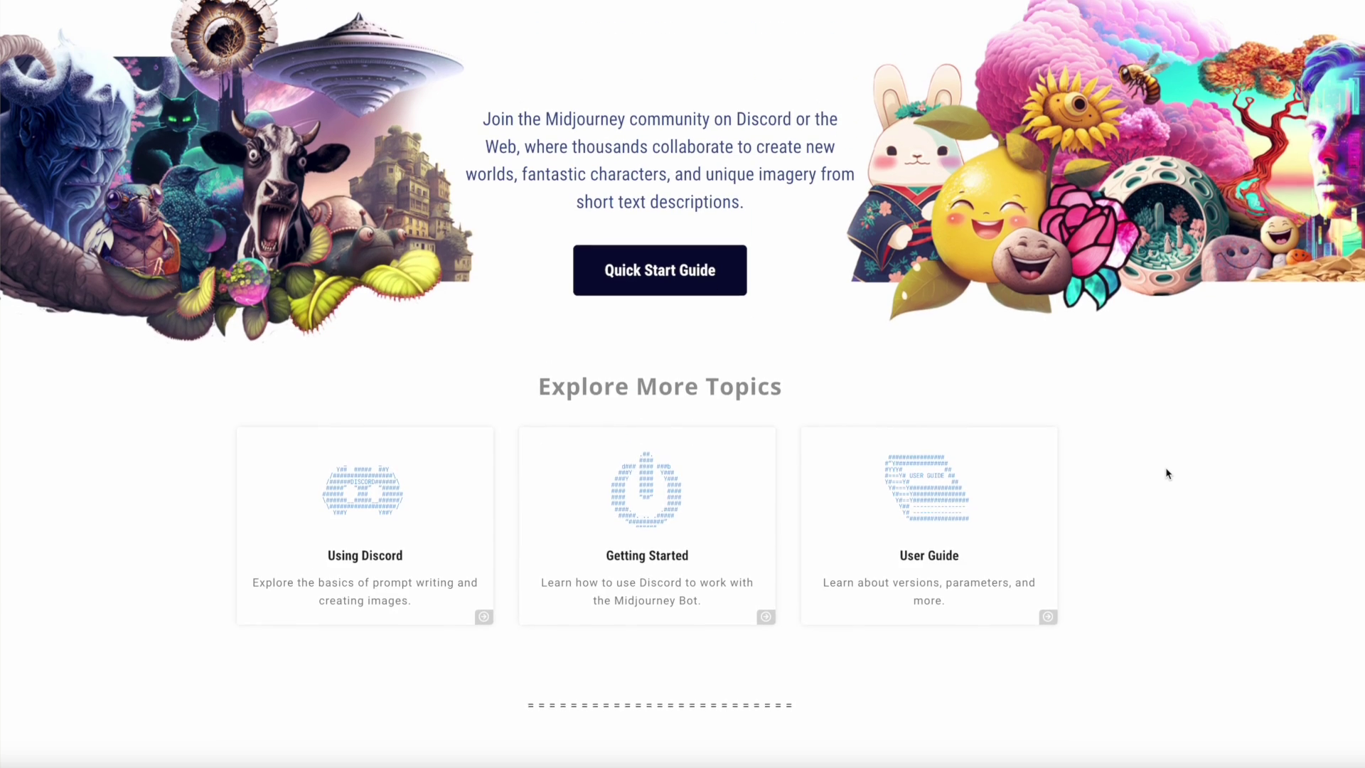
scroll(1167, 473, up, 2)
scroll(1168, 473, up, 2)
scroll(1167, 473, up, 2)
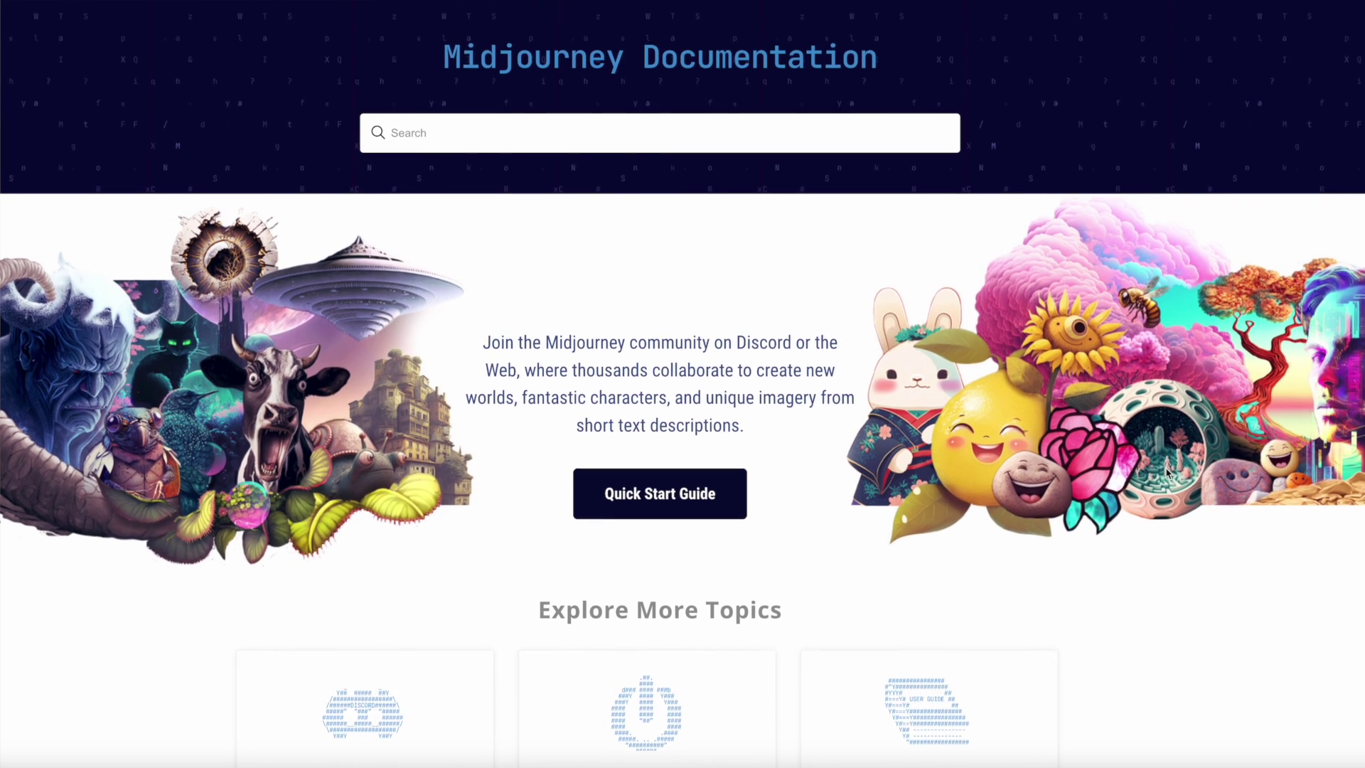
scroll(1168, 473, down, 3)
scroll(1167, 474, down, 4)
scroll(1167, 474, up, 3)
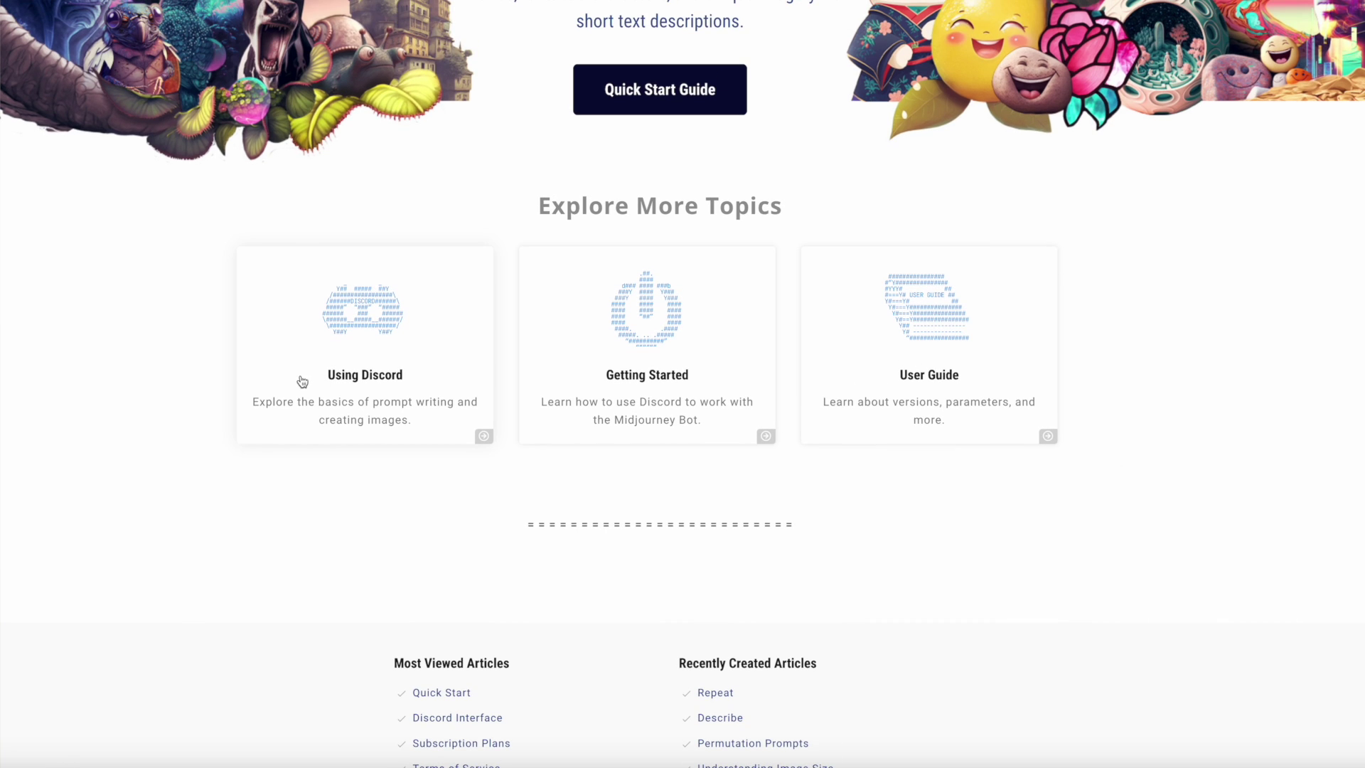
Open the Discord usage article and follow its discord.gg/midjourney invite to the community server.
click(358, 378)
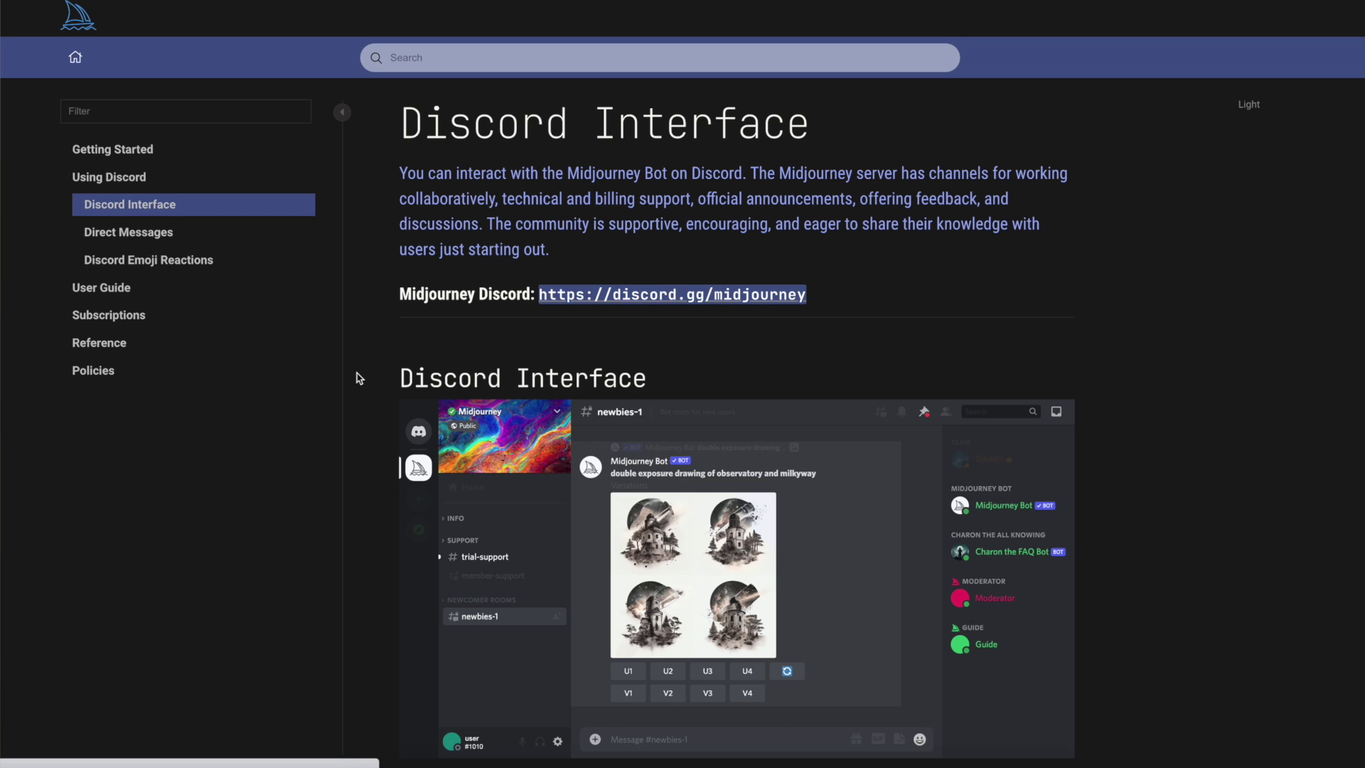
scroll(735, 427, down, 1)
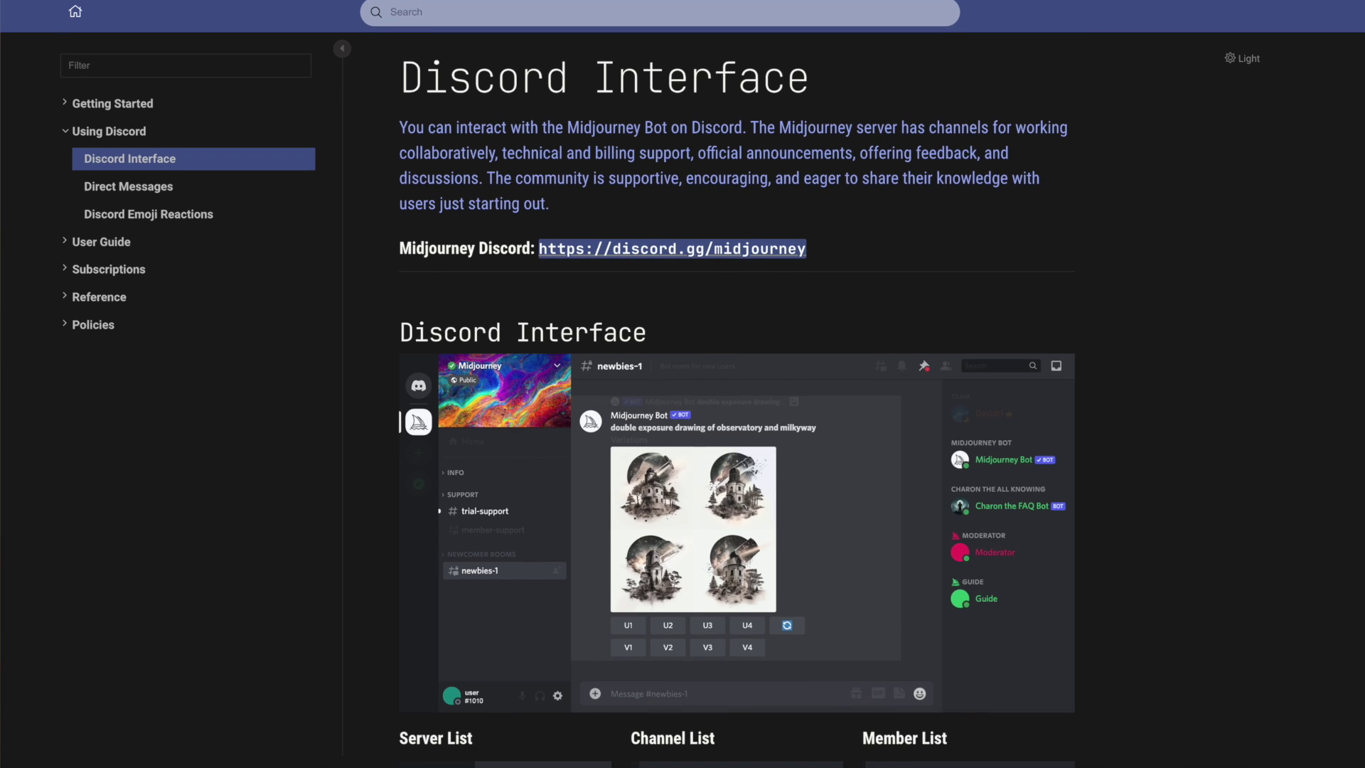
scroll(735, 426, down, 3)
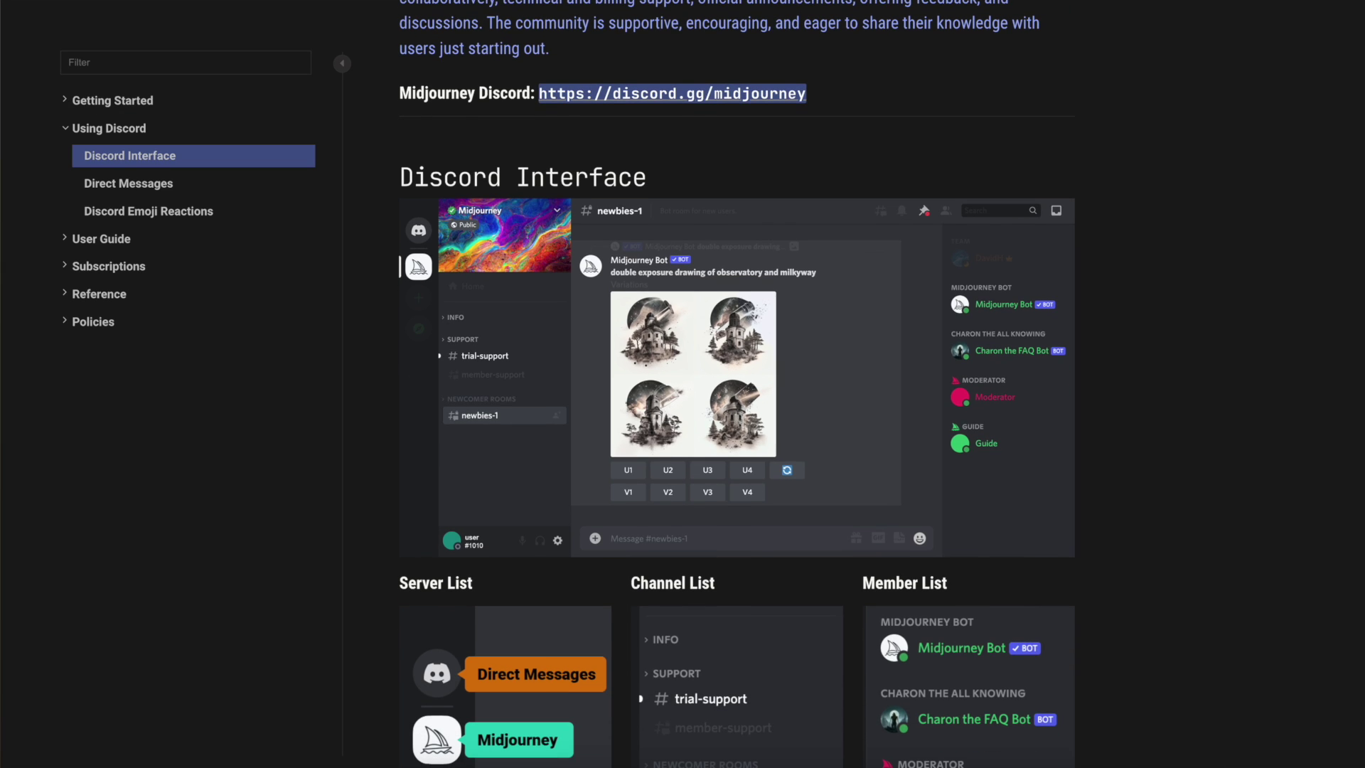
scroll(735, 427, down, 3)
scroll(737, 426, down, 2)
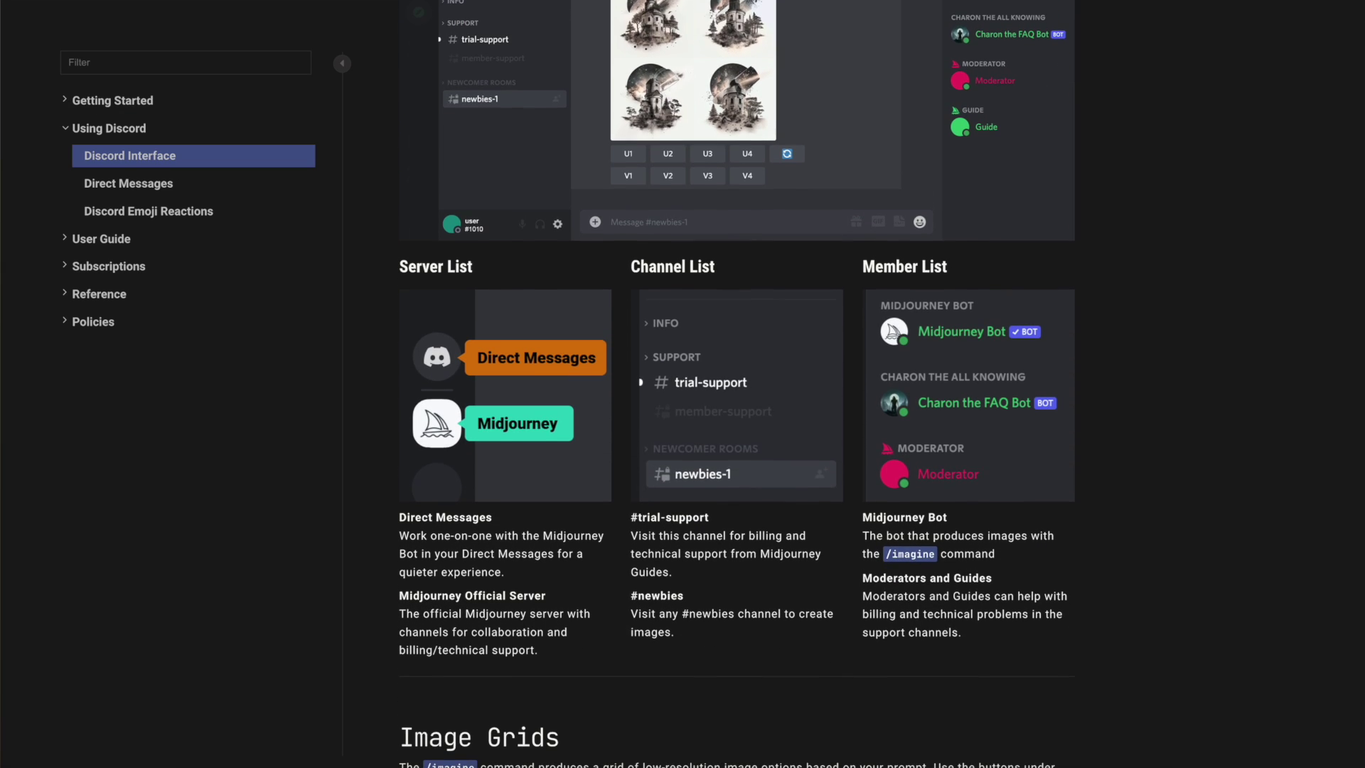
scroll(737, 427, down, 2)
scroll(736, 426, down, 2)
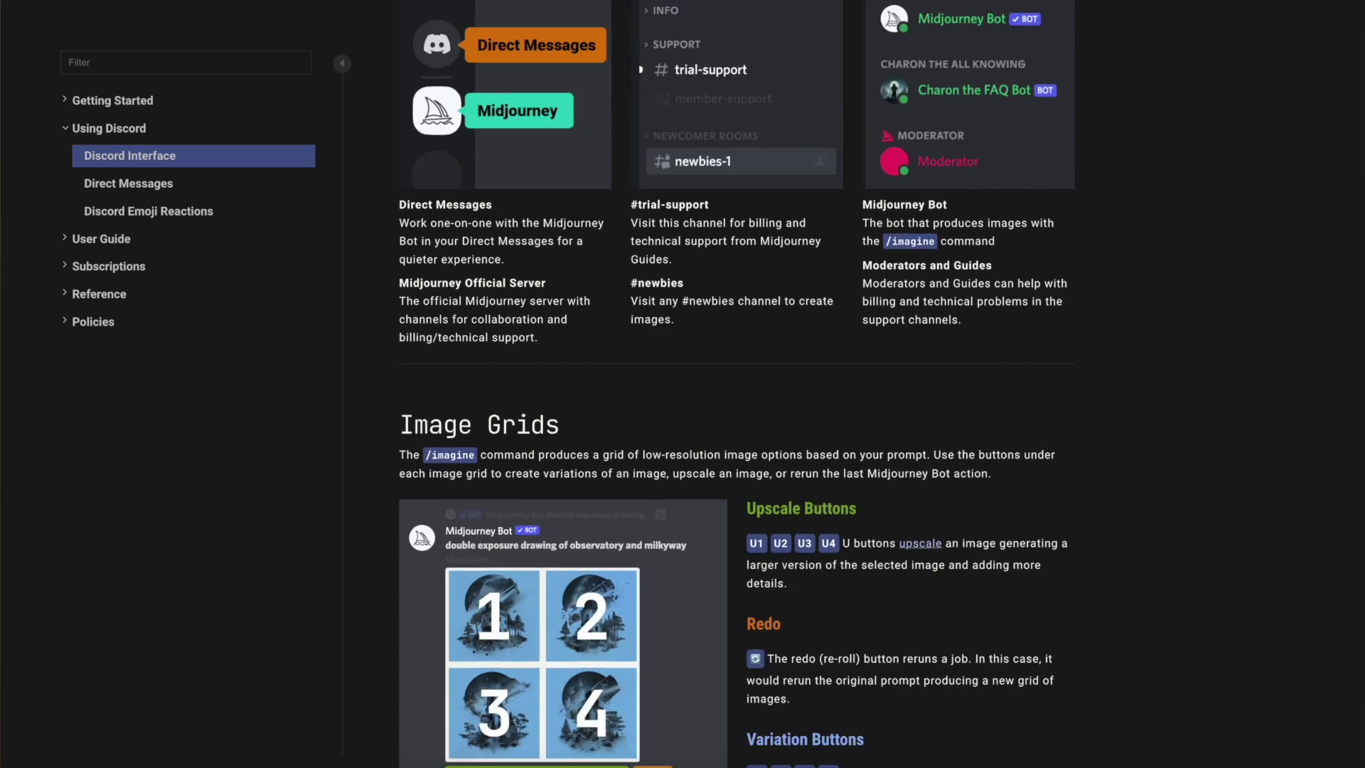
scroll(736, 427, down, 1)
scroll(735, 427, down, 2)
scroll(736, 426, down, 3)
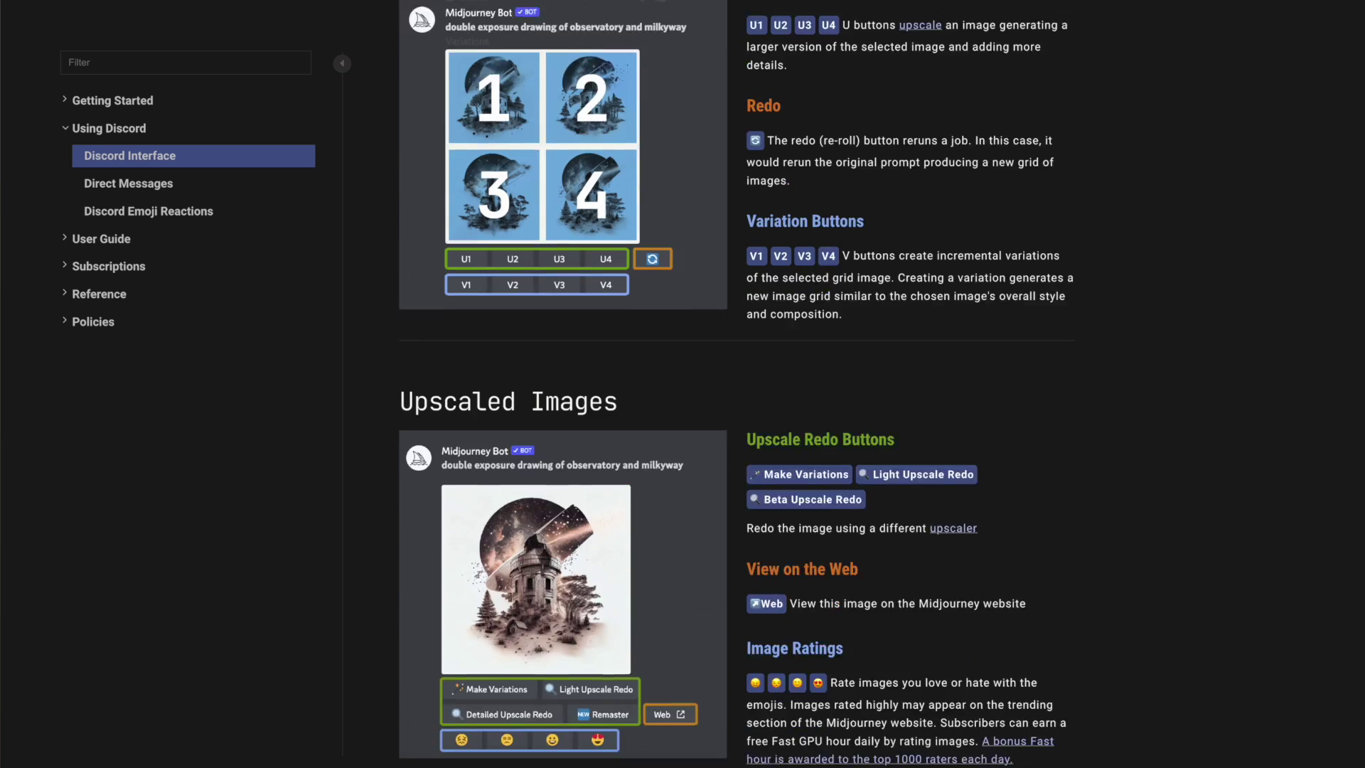
scroll(735, 426, down, 1)
scroll(736, 426, down, 1)
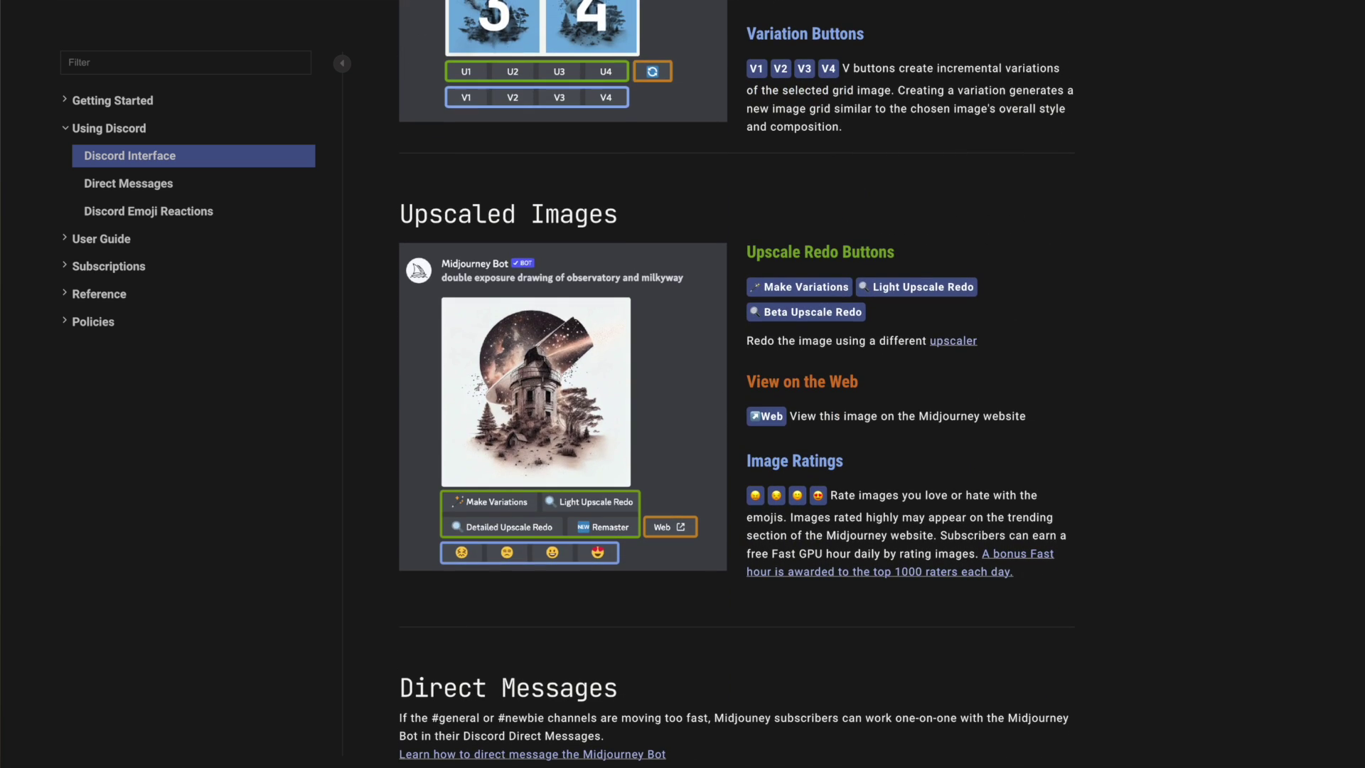
scroll(736, 426, down, 2)
scroll(735, 428, down, 2)
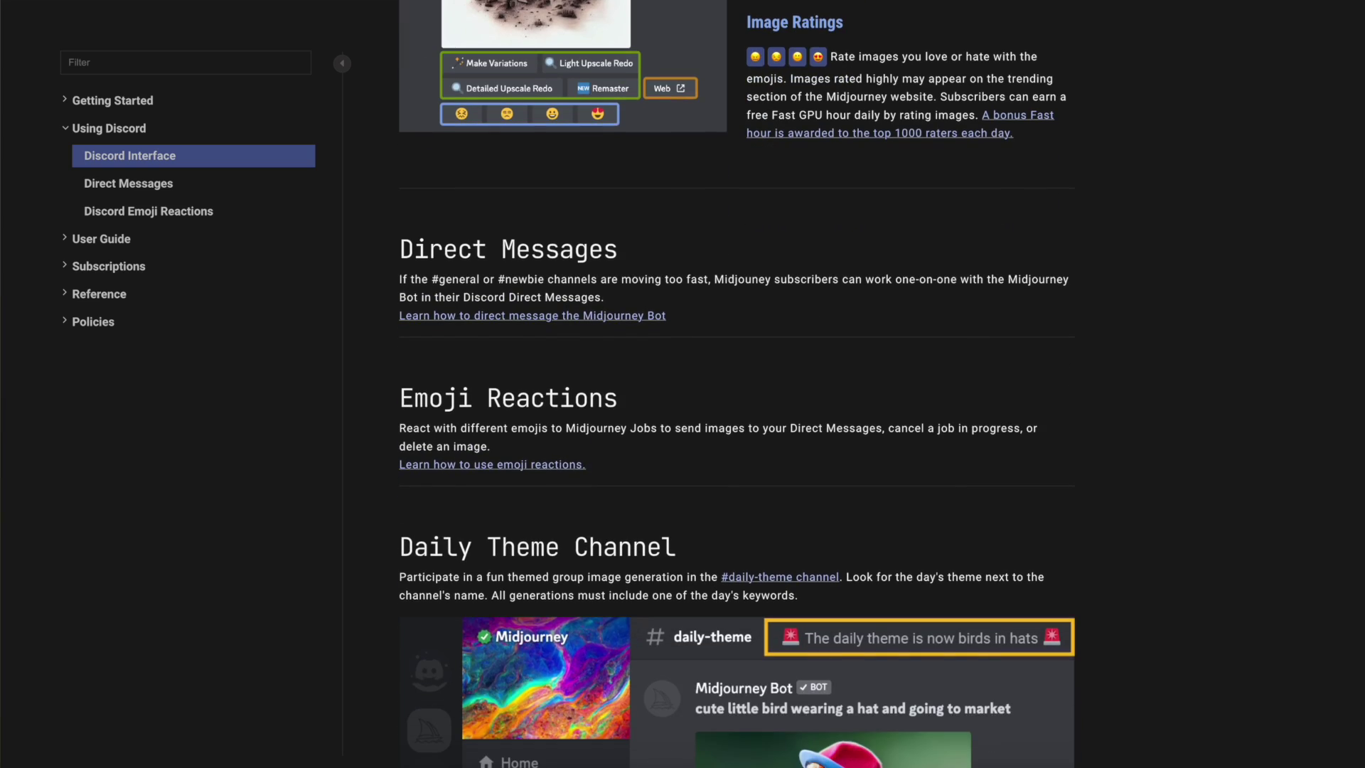
scroll(736, 426, down, 2)
scroll(736, 426, down, 2)
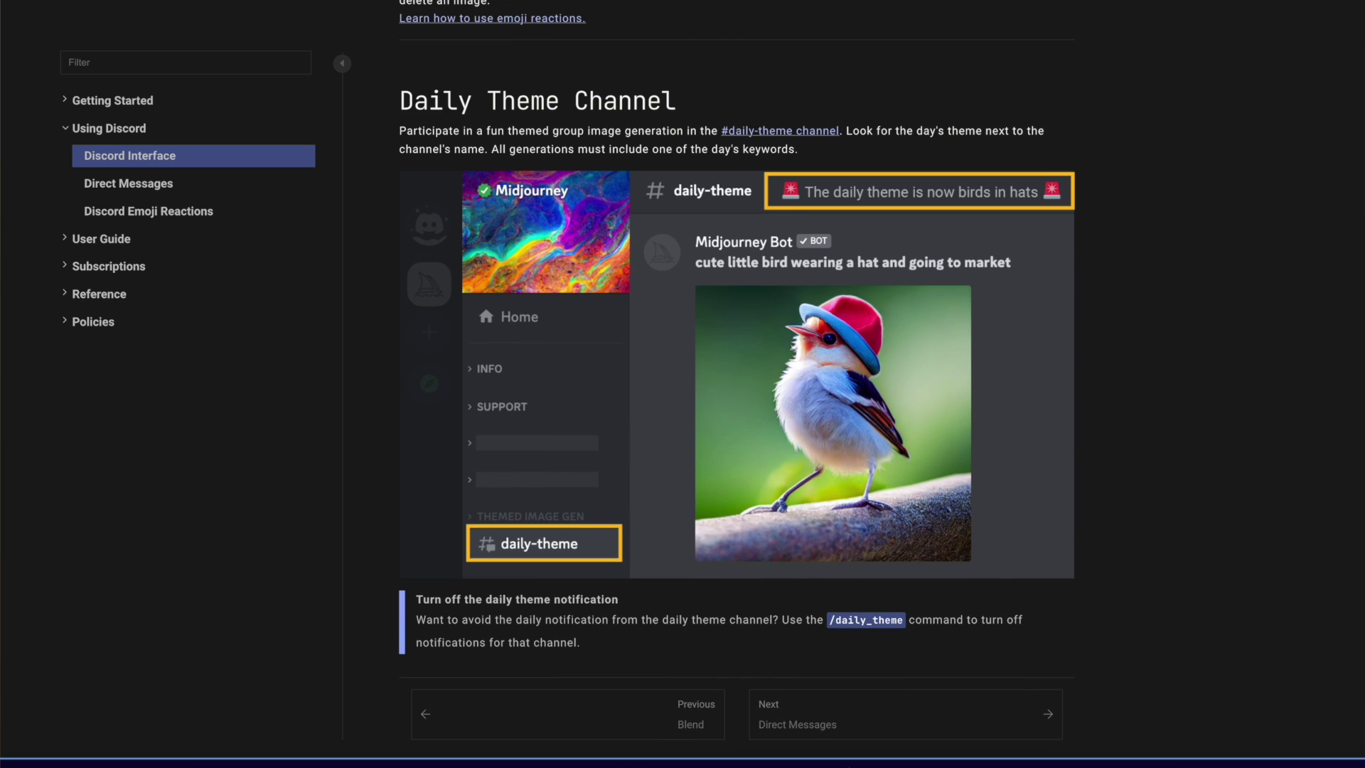
scroll(736, 427, down, 1)
scroll(735, 427, down, 2)
scroll(736, 426, up, 2)
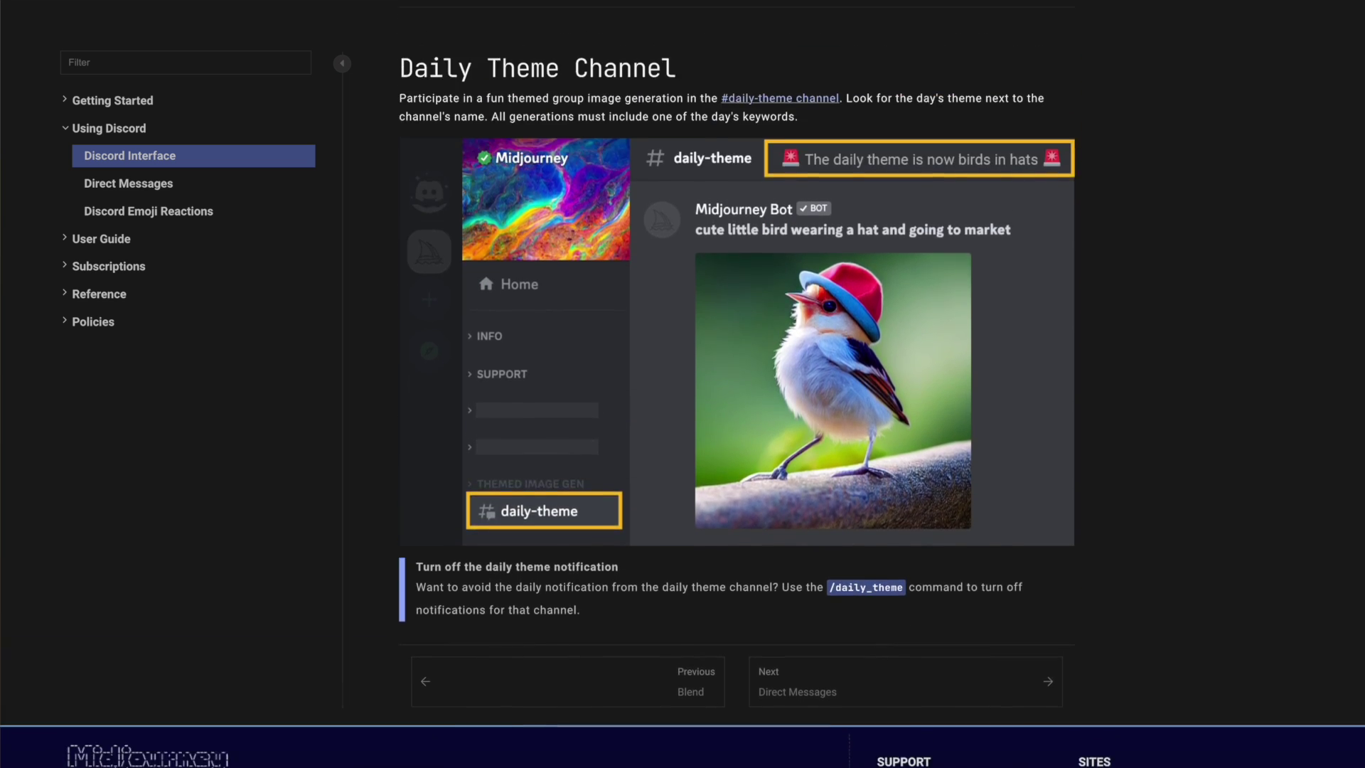
scroll(736, 427, up, 8)
scroll(735, 427, up, 5)
scroll(737, 427, up, 3)
scroll(737, 426, up, 1)
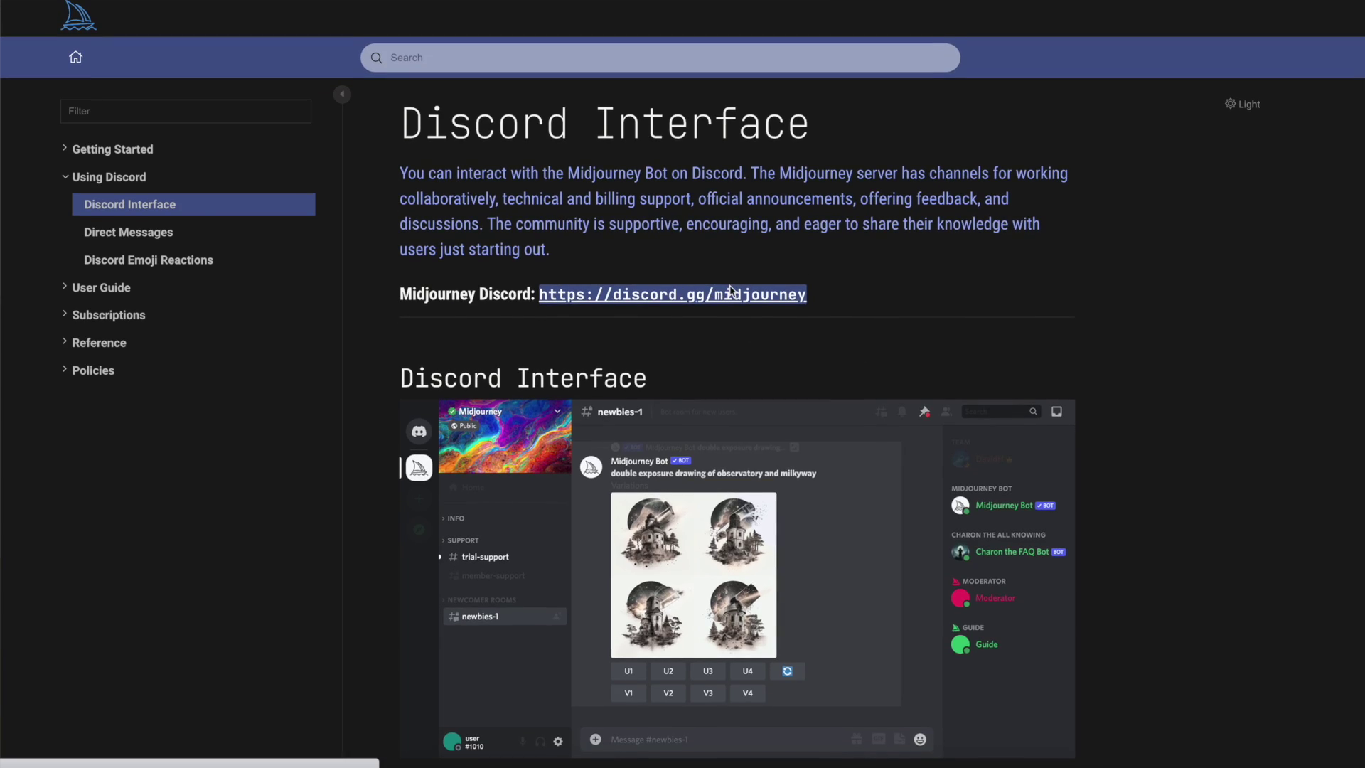
click(729, 291)
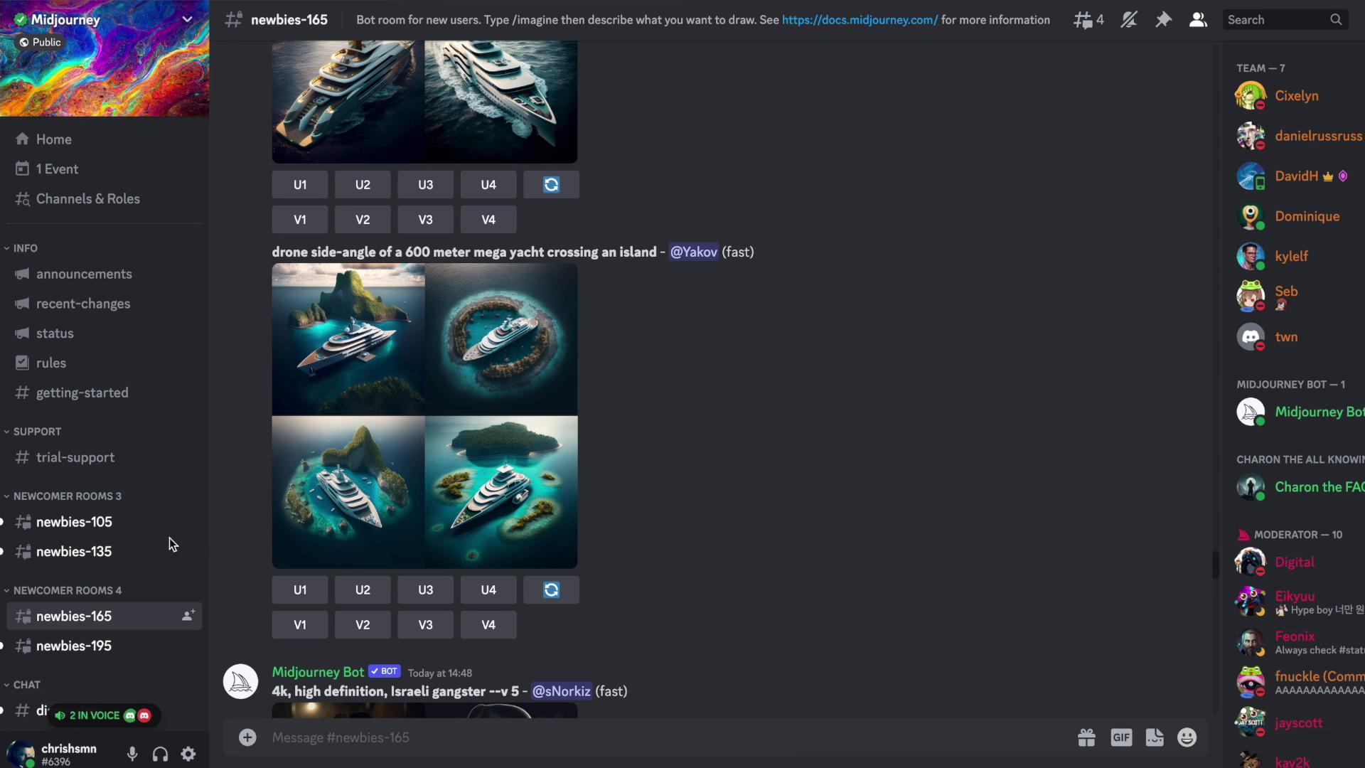
scroll(937, 306, up, 1)
scroll(936, 306, down, 4)
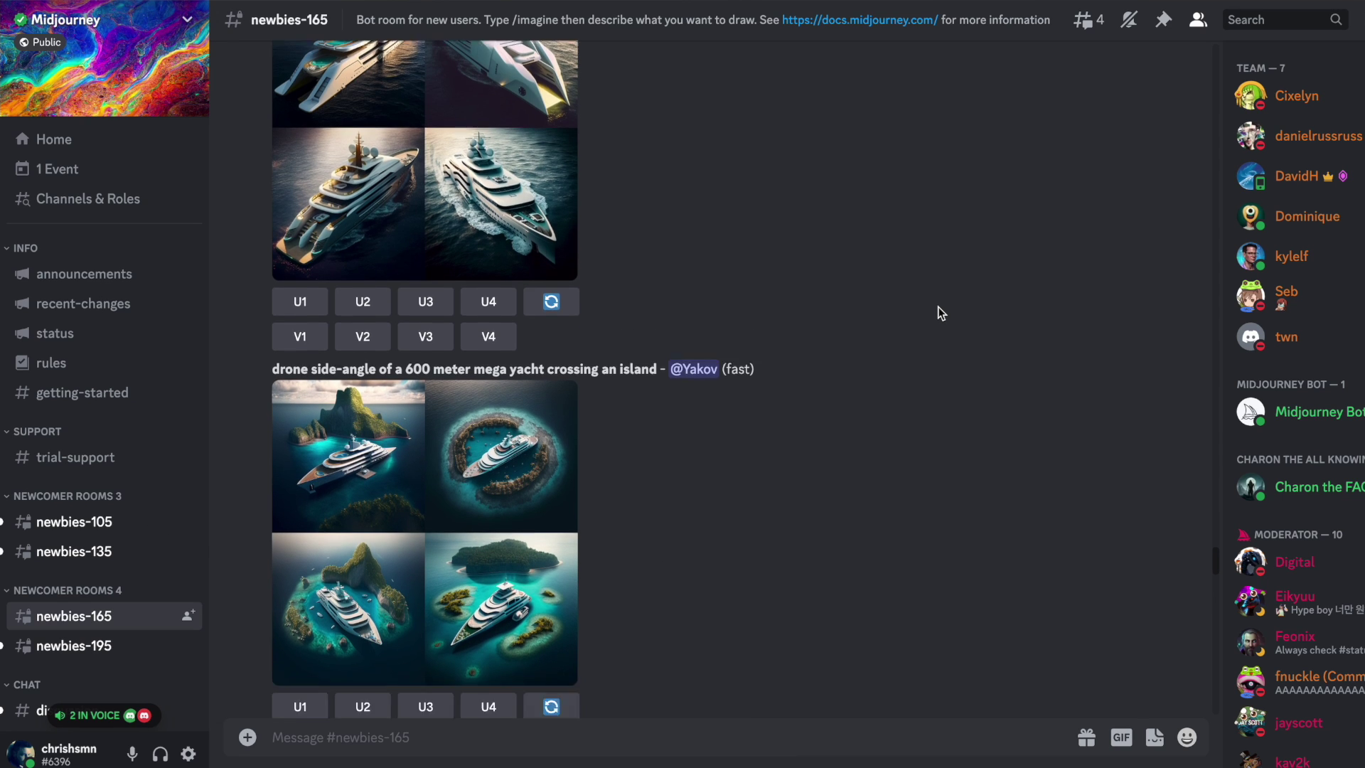
scroll(1188, 319, down, 3)
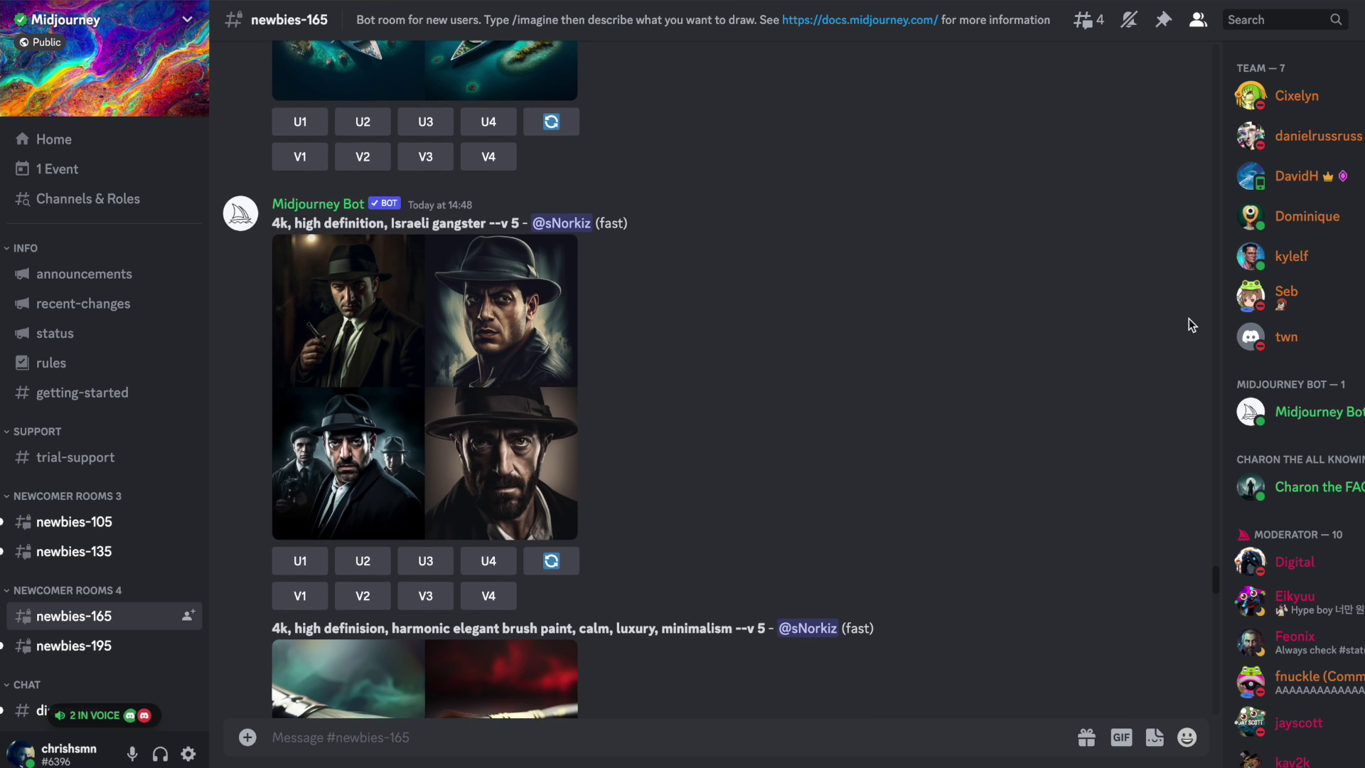
scroll(1189, 319, down, 3)
scroll(1189, 319, down, 2)
scroll(1188, 319, down, 2)
scroll(1188, 319, down, 2)
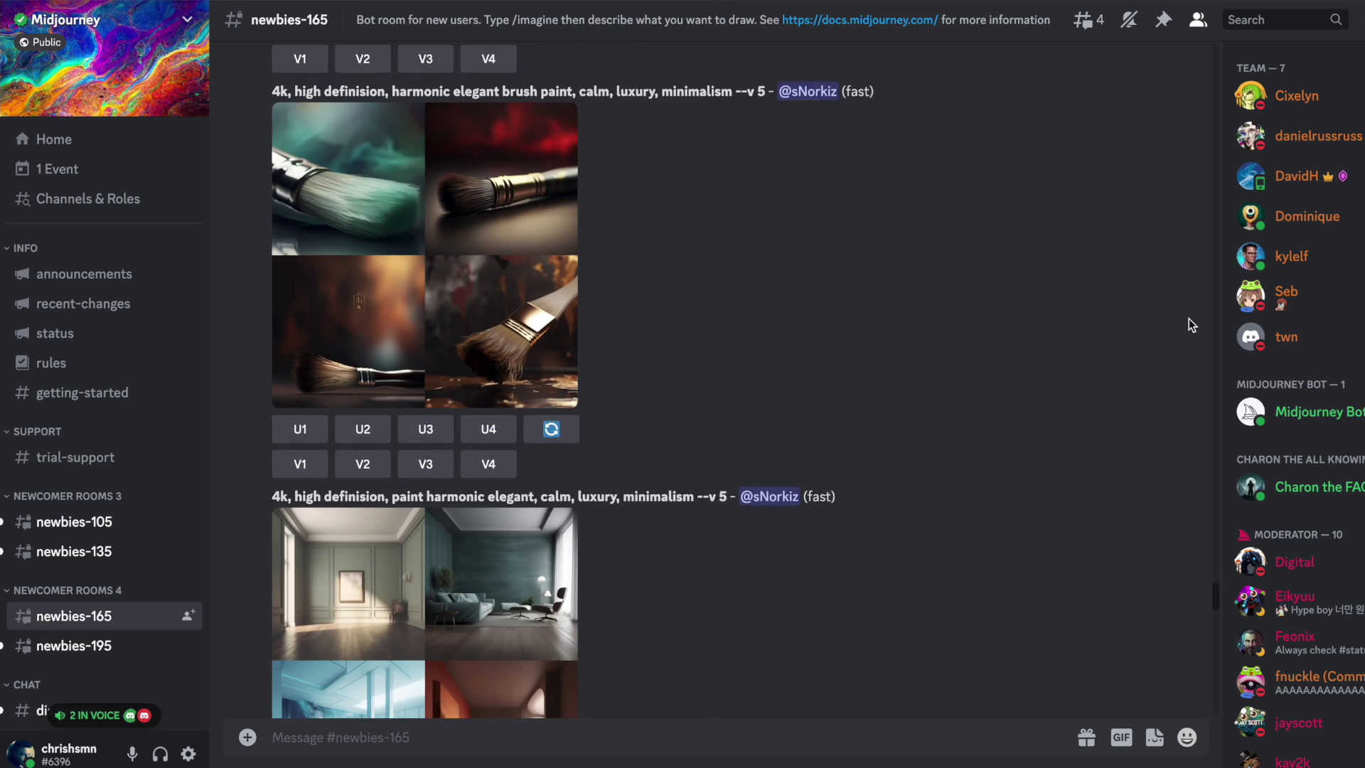
scroll(1188, 320, down, 2)
scroll(1189, 319, down, 2)
scroll(1189, 319, down, 2)
scroll(1189, 319, down, 3)
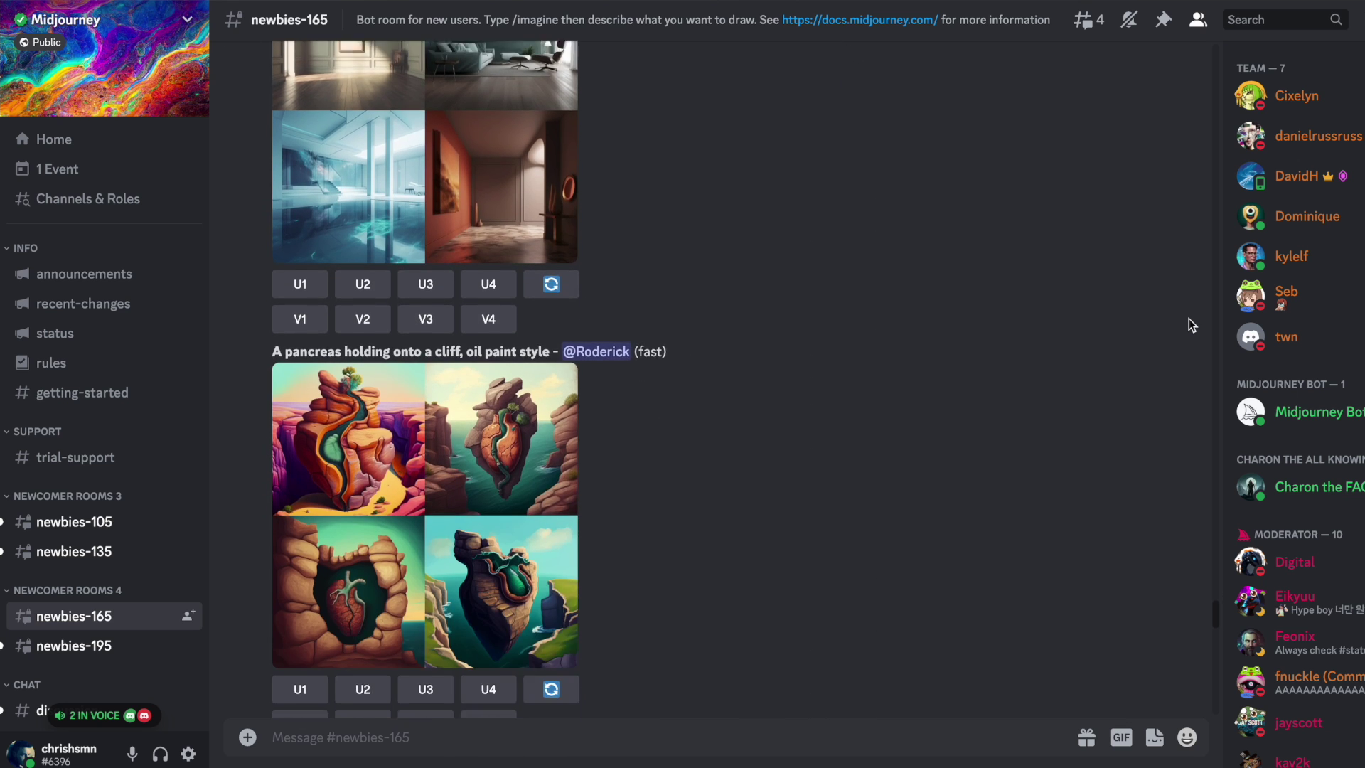
scroll(1188, 319, down, 2)
scroll(1189, 319, down, 1)
scroll(1188, 319, down, 3)
scroll(1189, 319, down, 2)
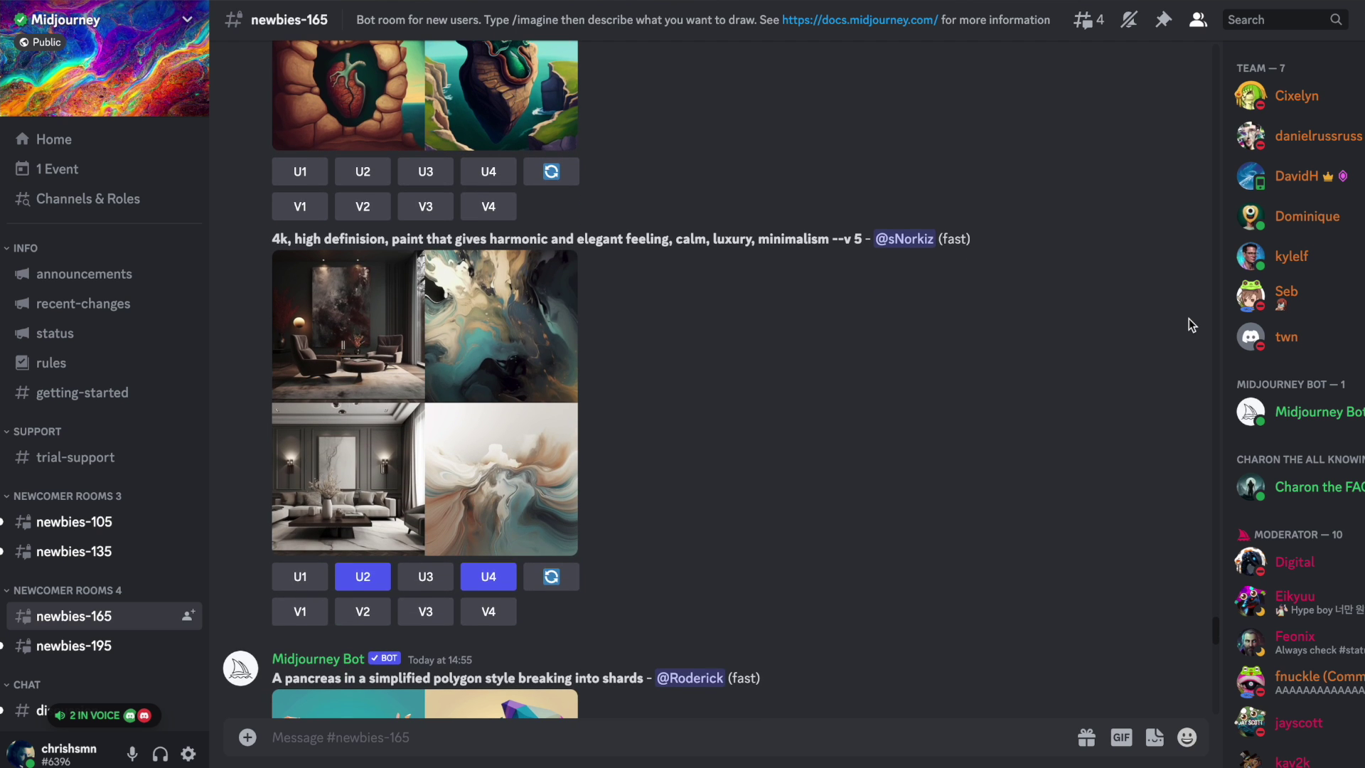
scroll(1188, 320, down, 2)
scroll(1189, 319, down, 2)
scroll(1189, 318, down, 1)
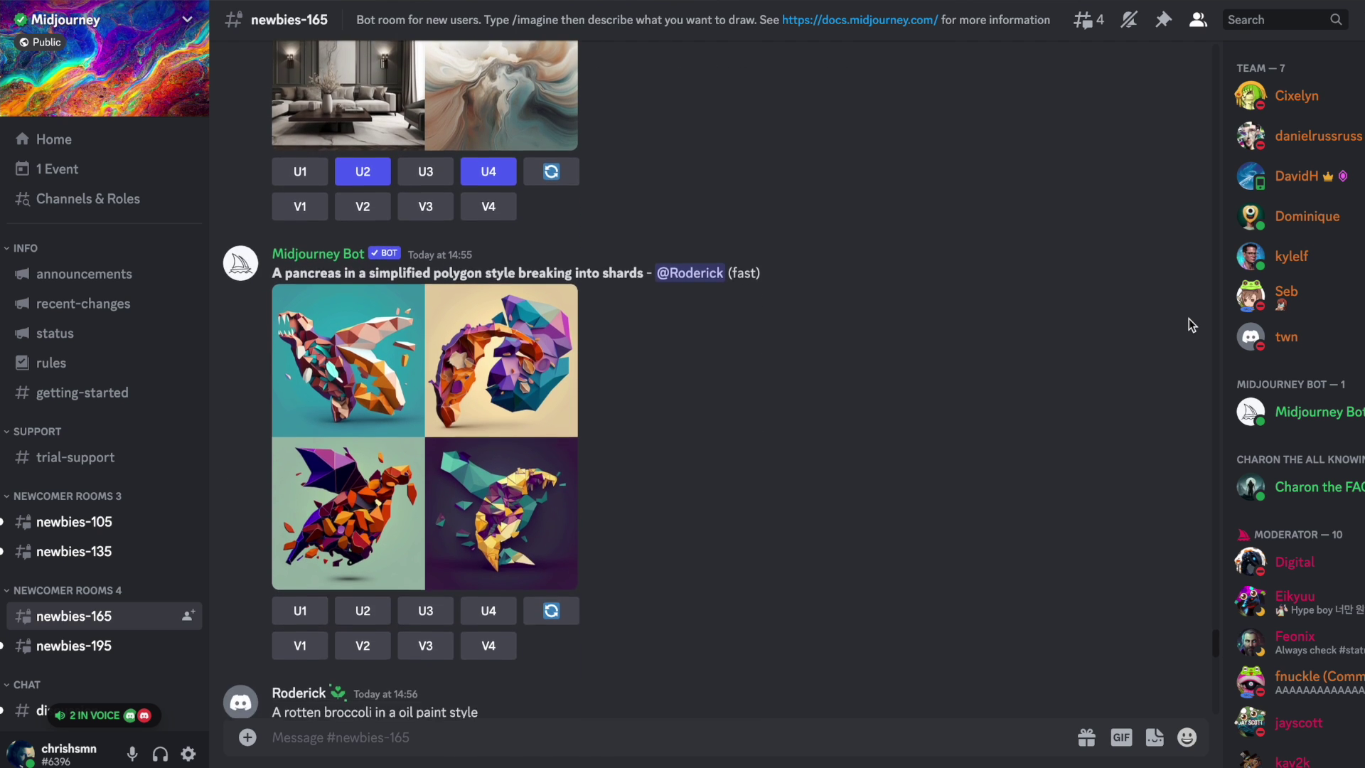
scroll(1189, 319, down, 2)
scroll(1189, 319, down, 1)
scroll(1189, 319, down, 2)
scroll(1189, 319, down, 2)
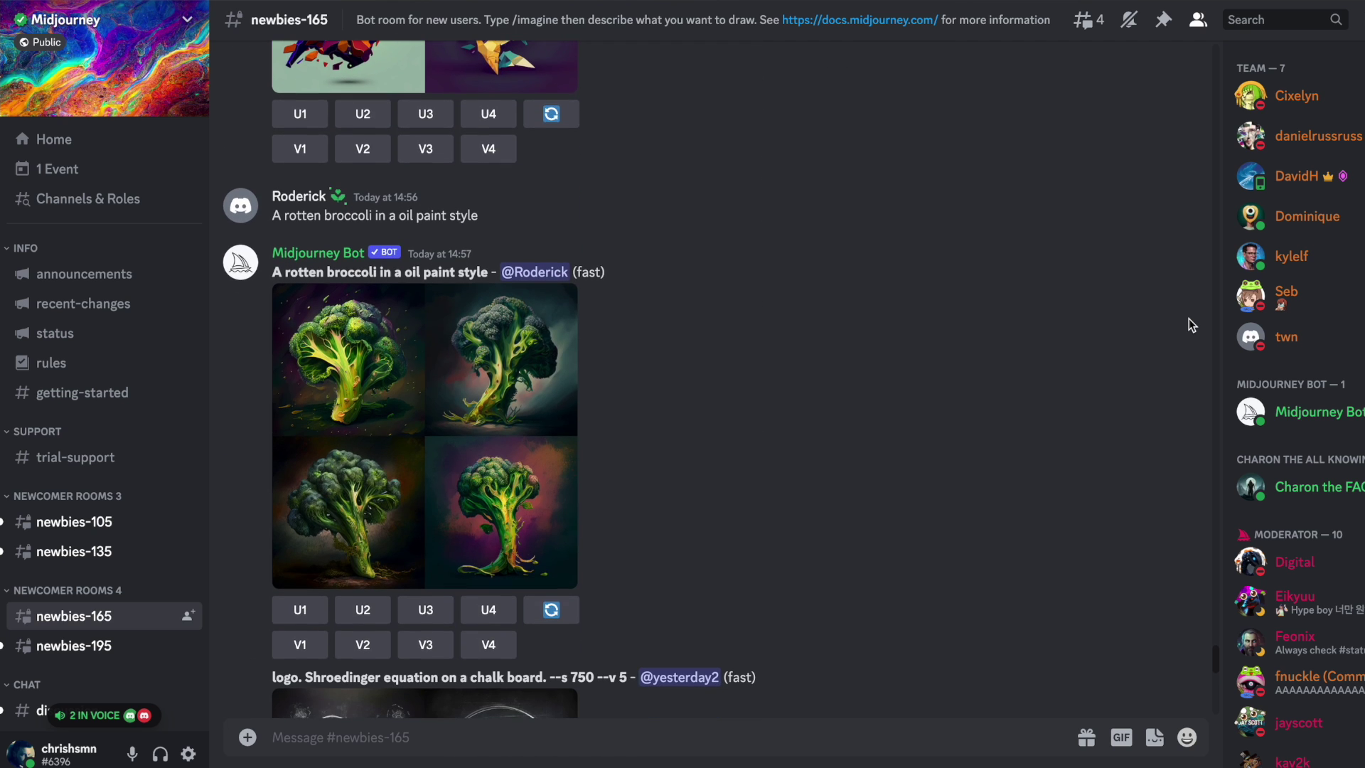
scroll(1188, 319, down, 2)
scroll(1189, 319, down, 3)
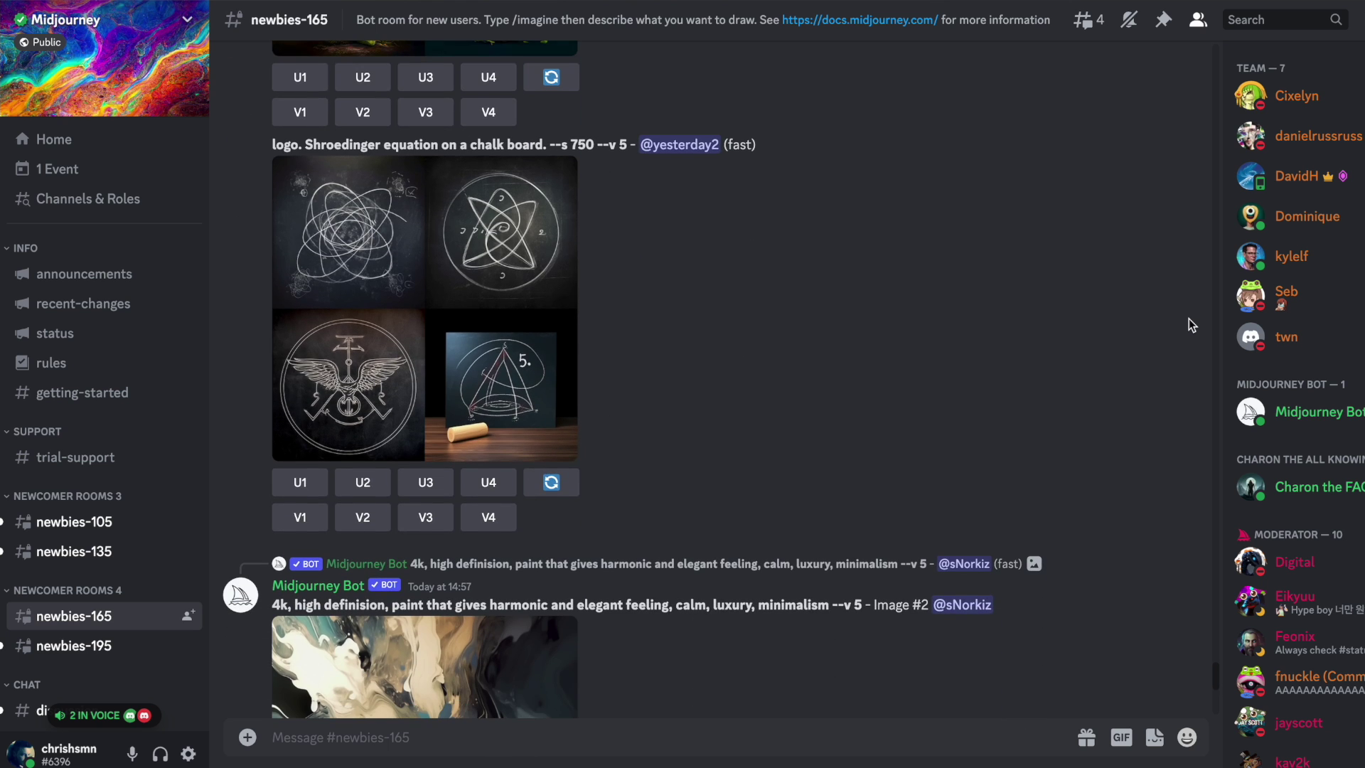
scroll(1189, 319, down, 3)
scroll(1189, 319, down, 2)
scroll(1047, 327, down, 1)
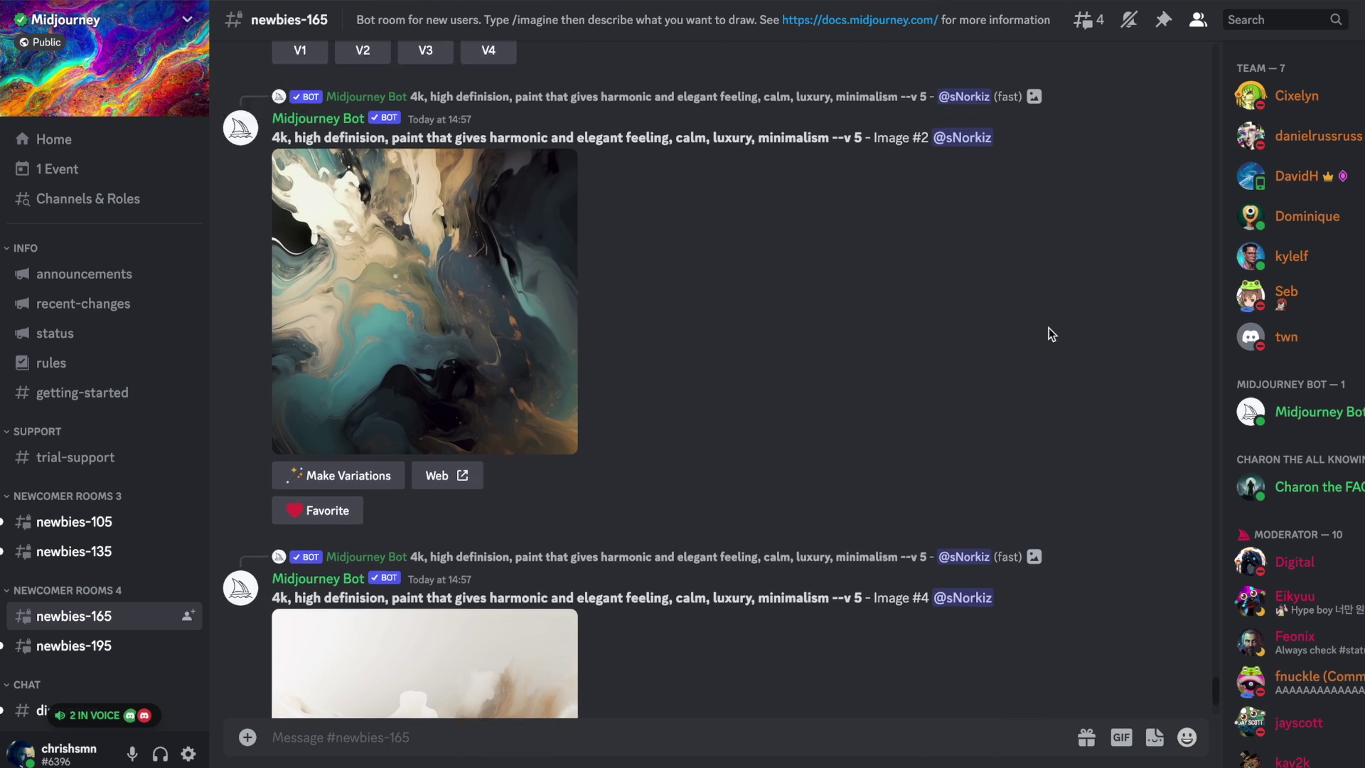
scroll(1048, 328, down, 3)
click(450, 442)
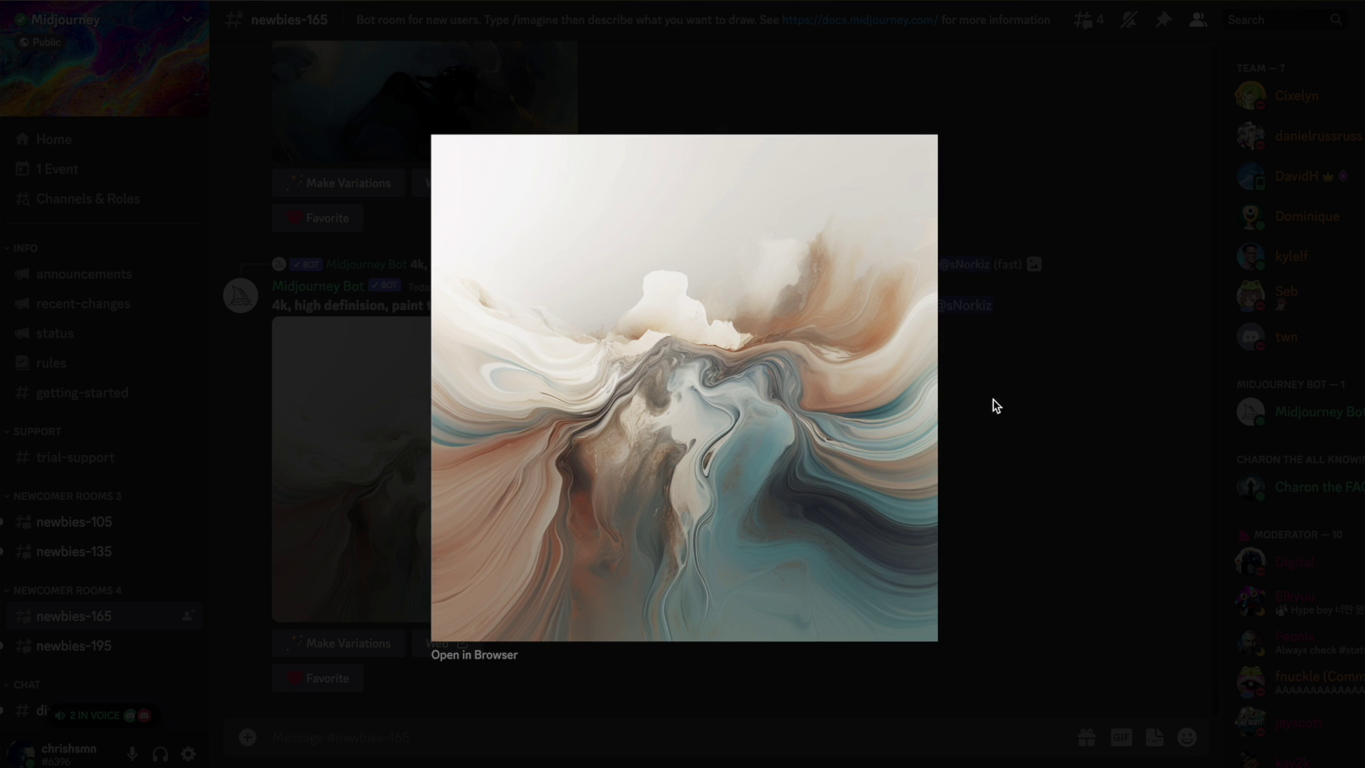
click(993, 403)
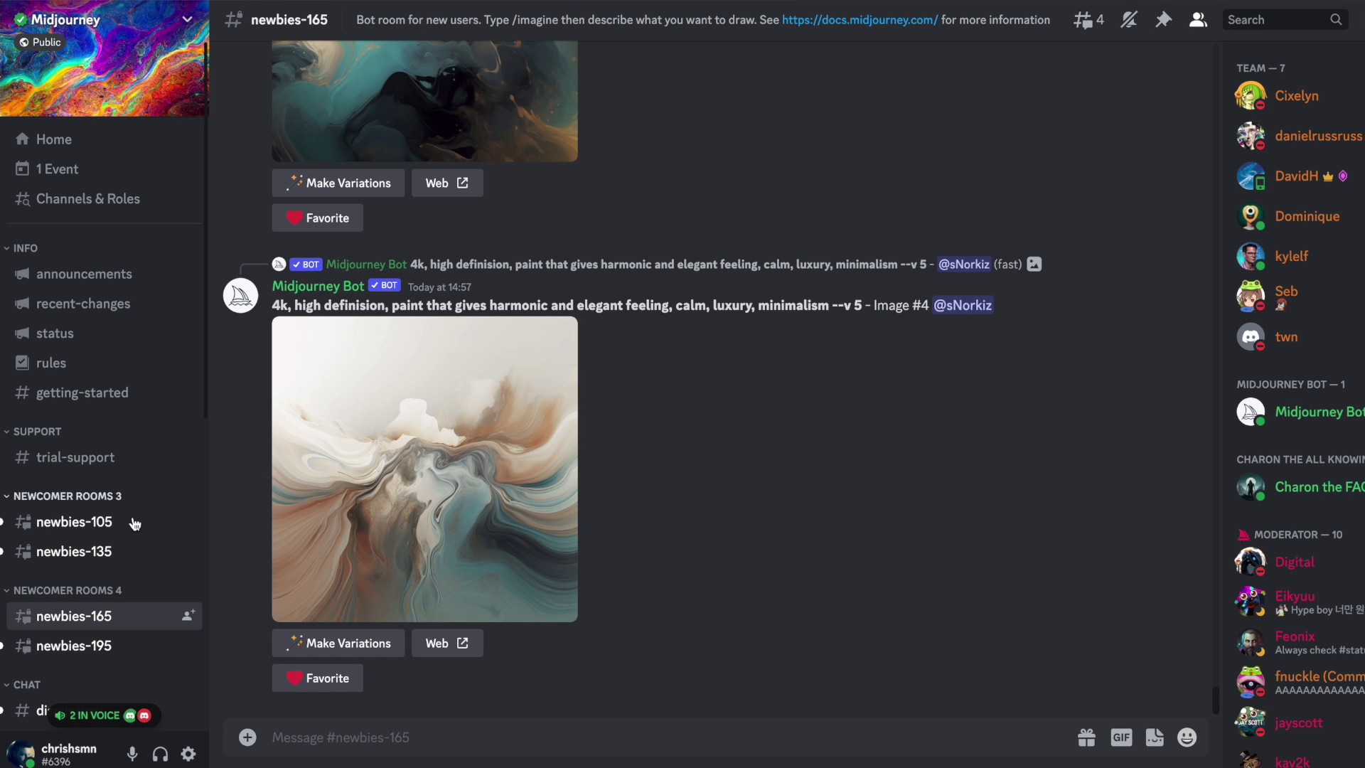
Switch to the newbies-195 channel to see the Midjourney Bot hummingbird grids.
click(72, 645)
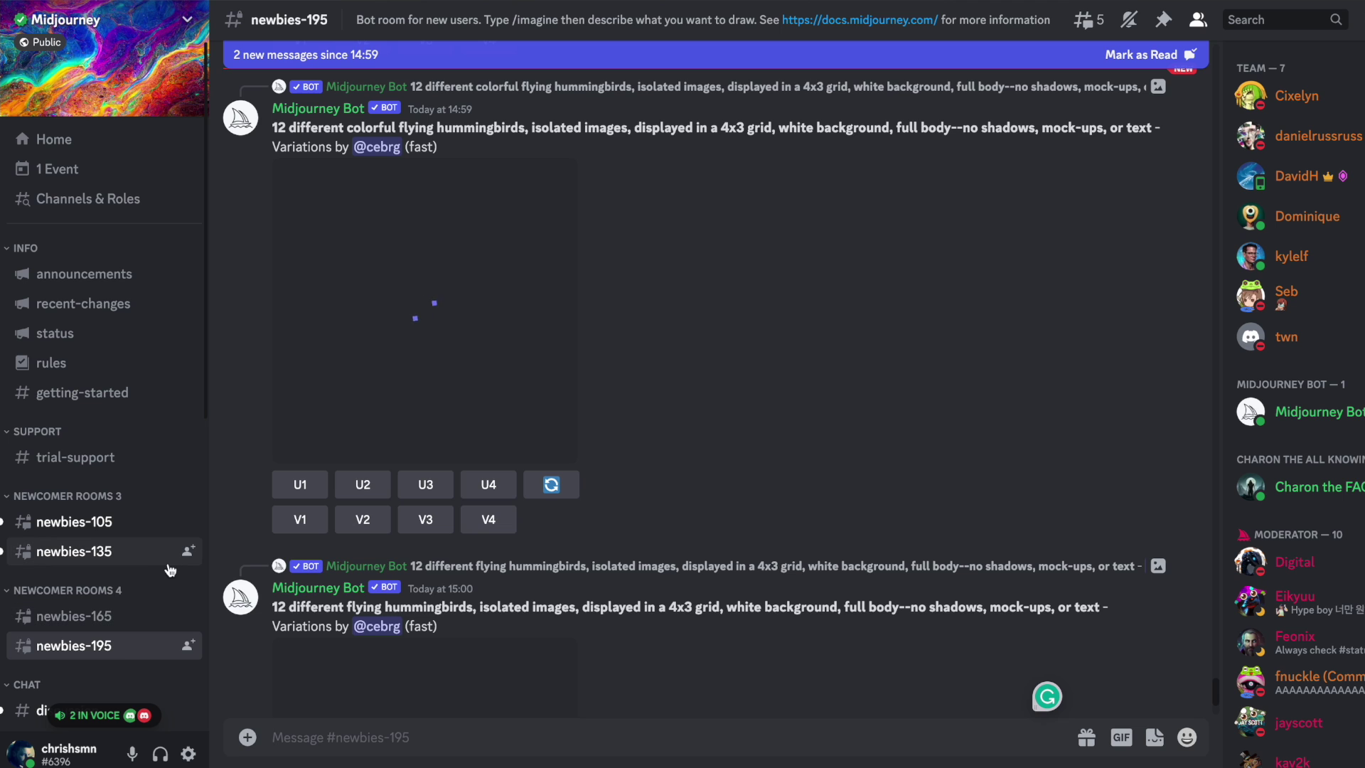
scroll(972, 588, down, 3)
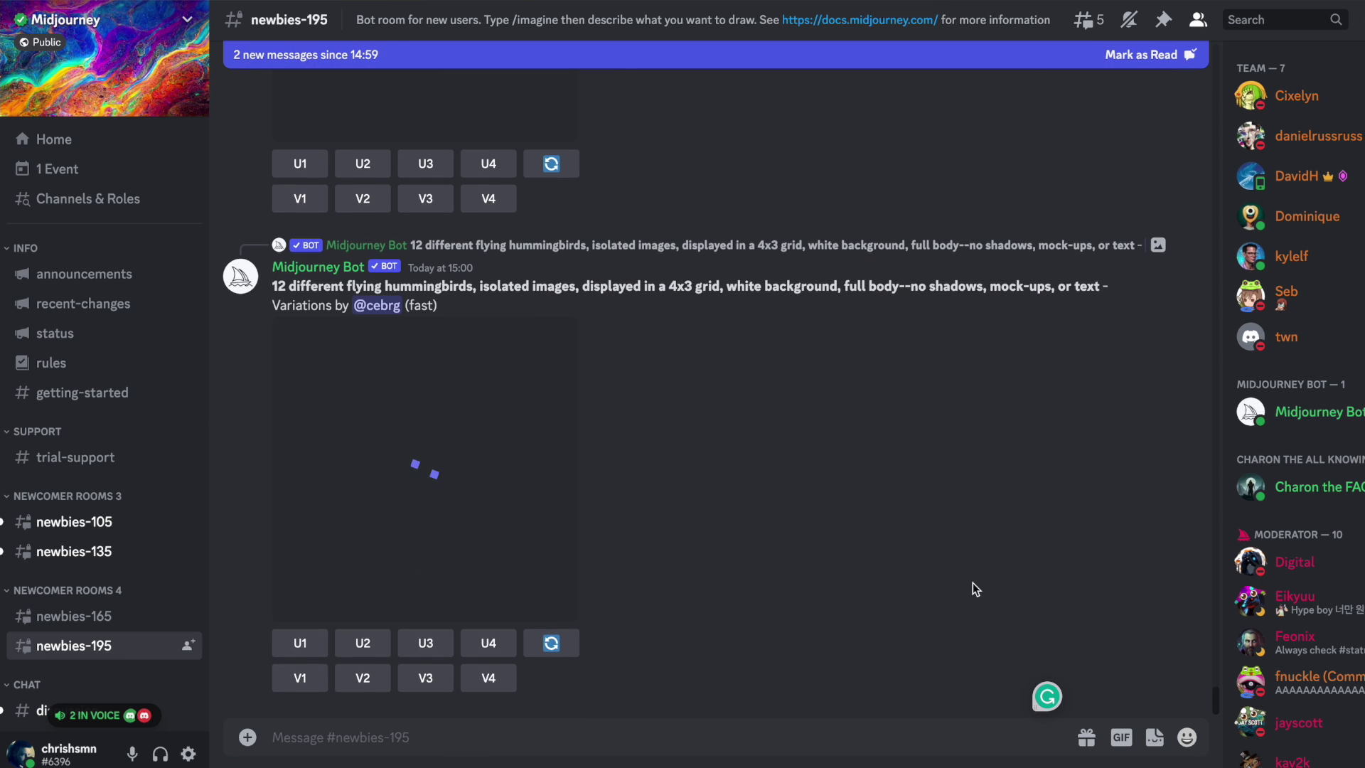